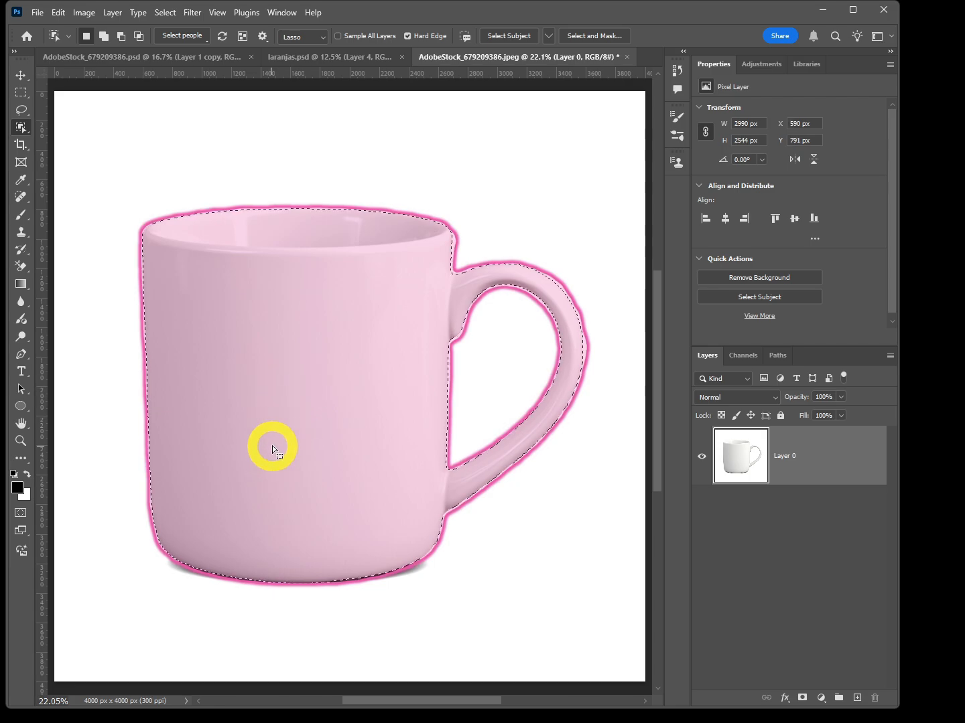
Step: Subtract the dark shadow edge along the mug's base from the selection using a 41 px Quick Selection brush
click(21, 75)
scroll(262, 560, up, 10)
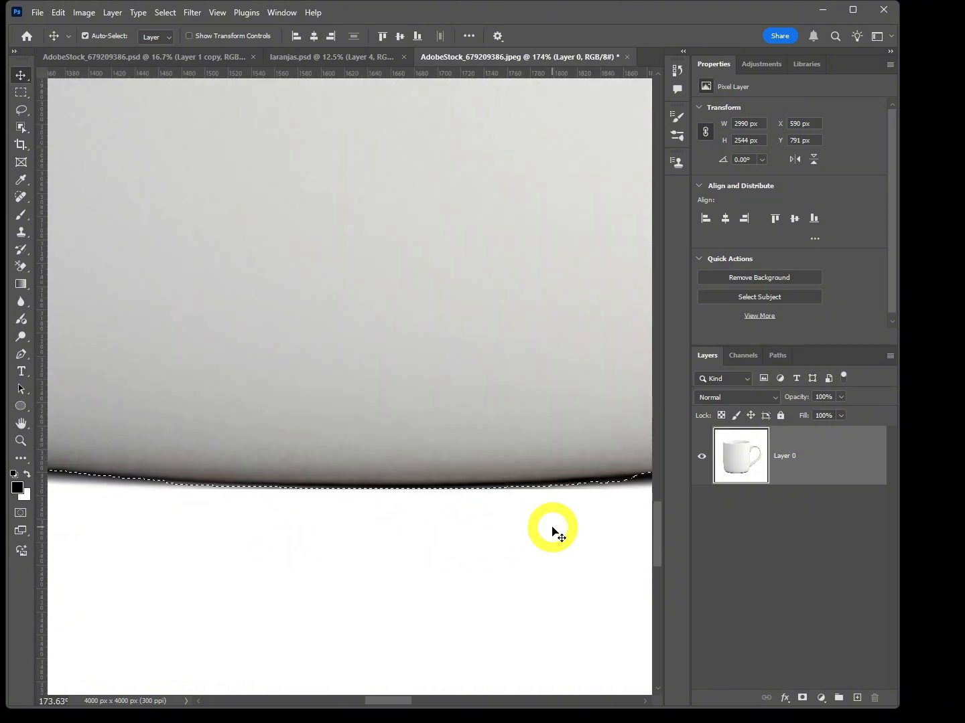
scroll(553, 533, down, 1)
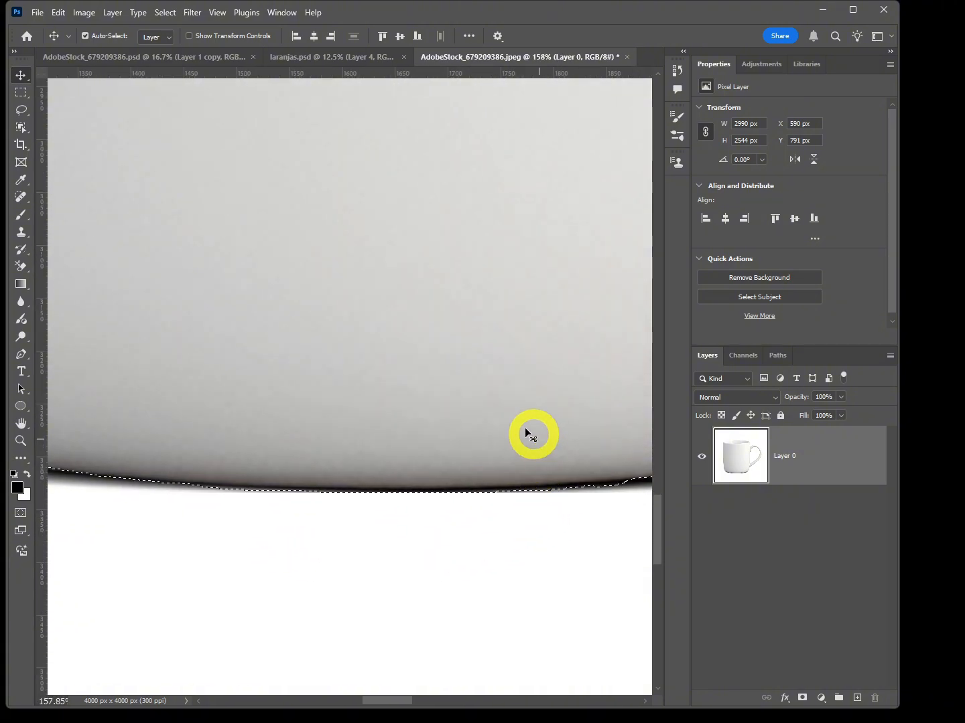
drag(19, 134, 47, 138)
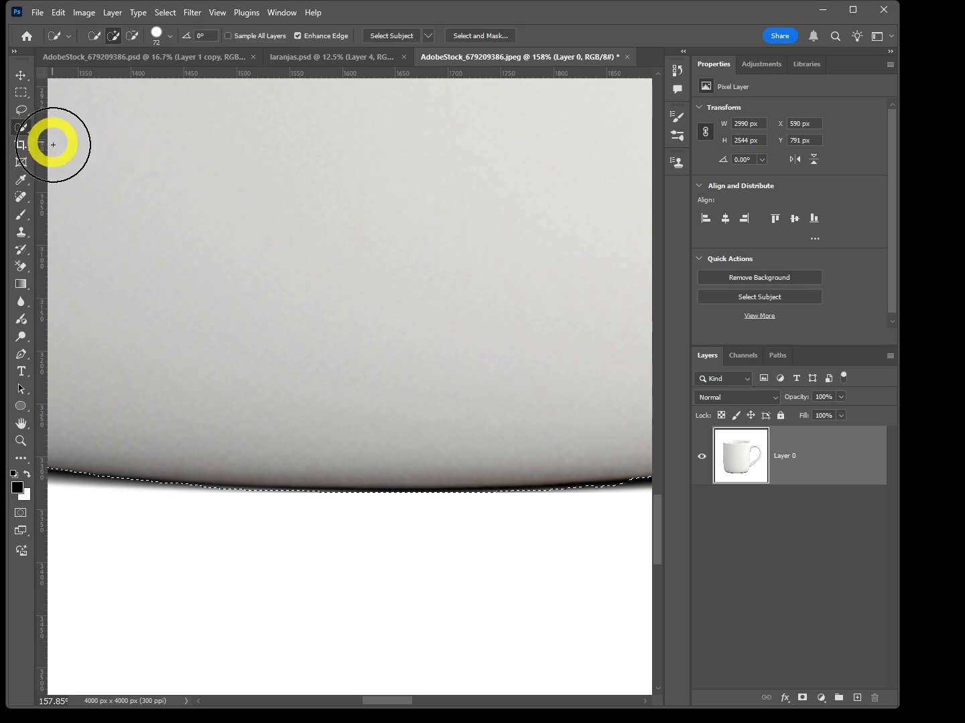
alt+right_click(394, 498)
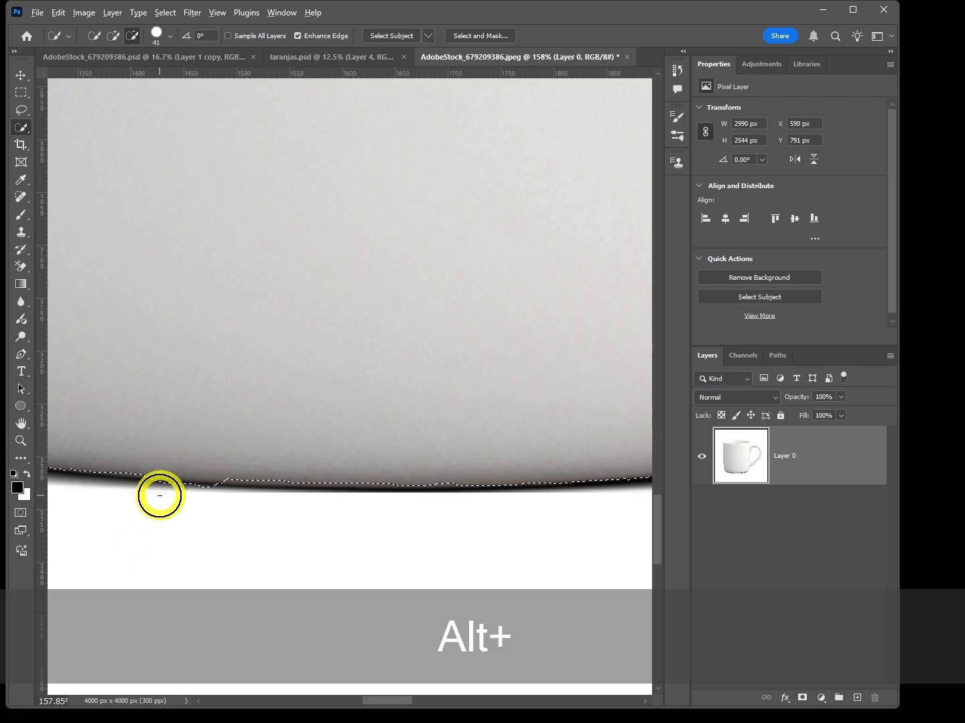
alt+click(273, 547)
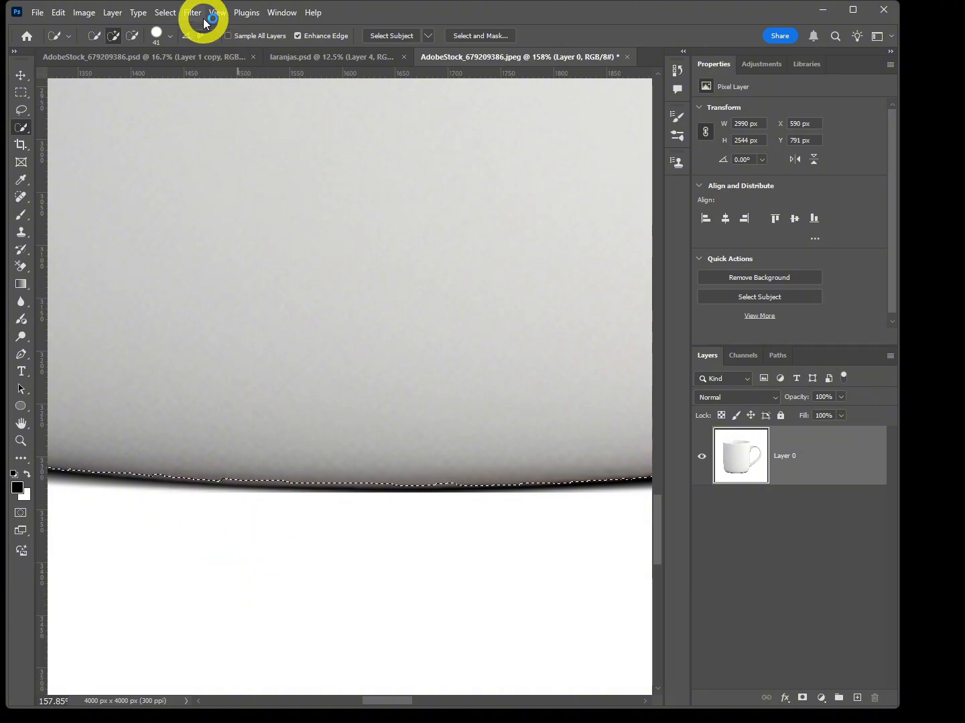
Step: Contract the mug selection by 5 pixels
click(165, 13)
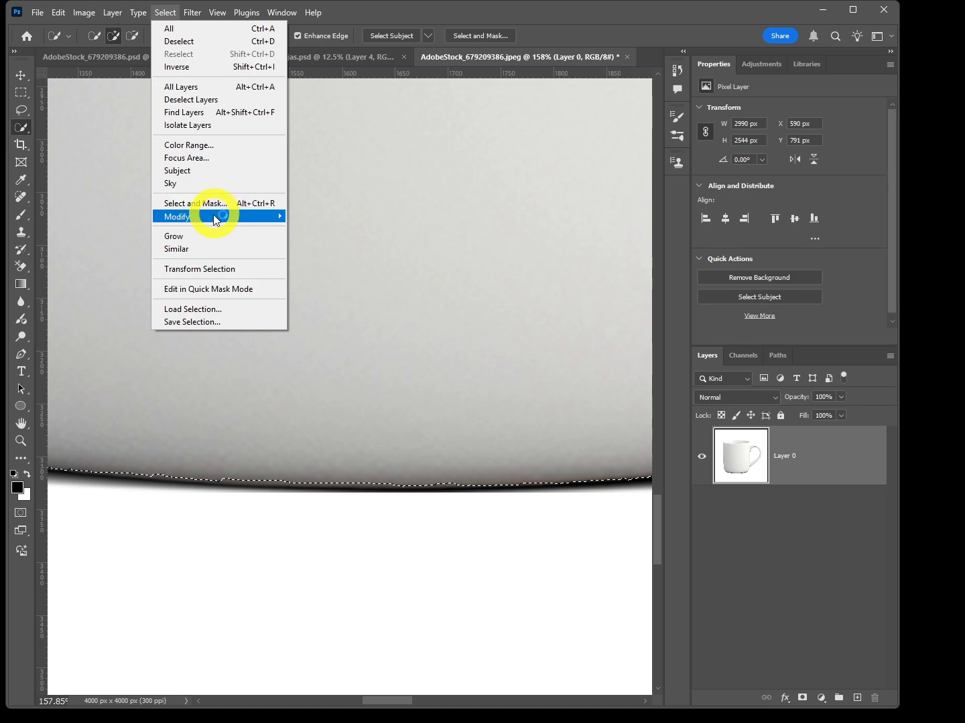
mouse_move(265, 214)
click(310, 255)
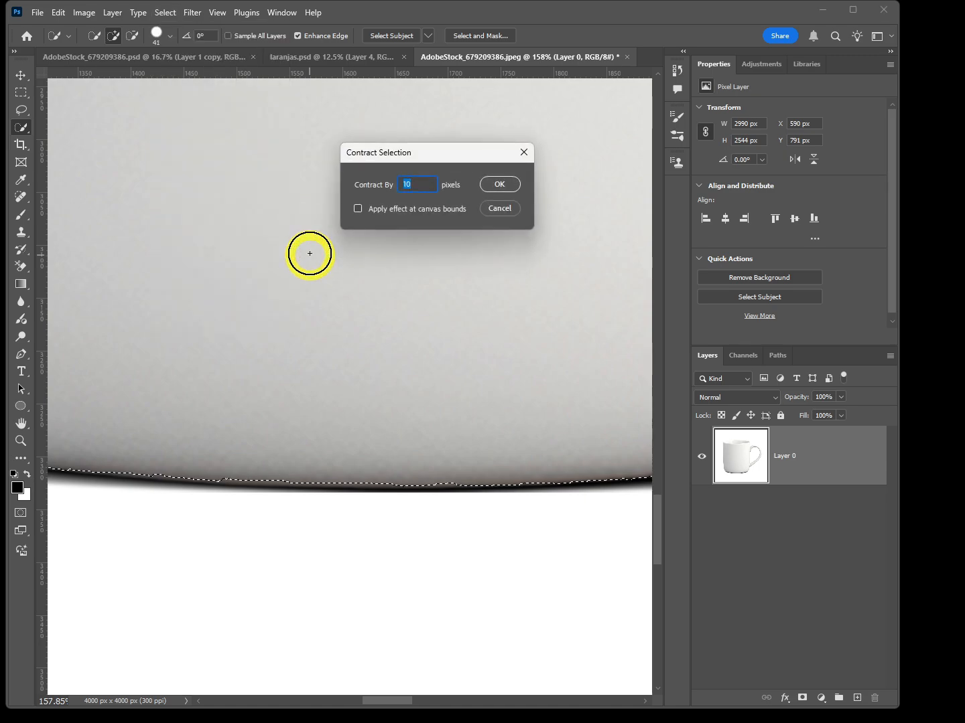
text(5)
click(499, 184)
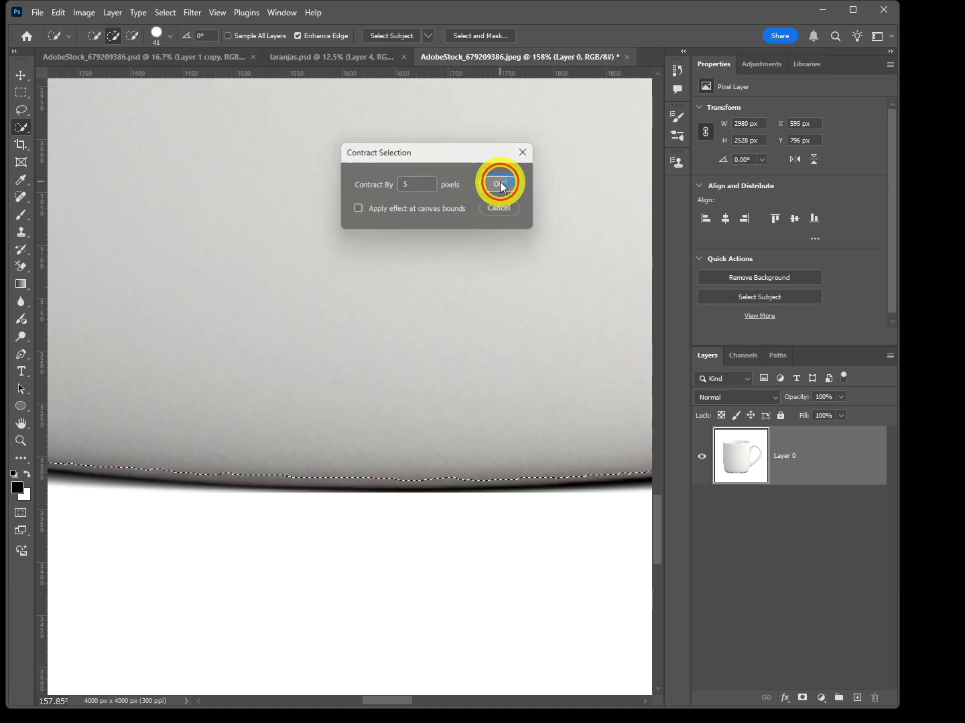
Step: Smooth the mug selection with a sample radius of 20 pixels
click(165, 12)
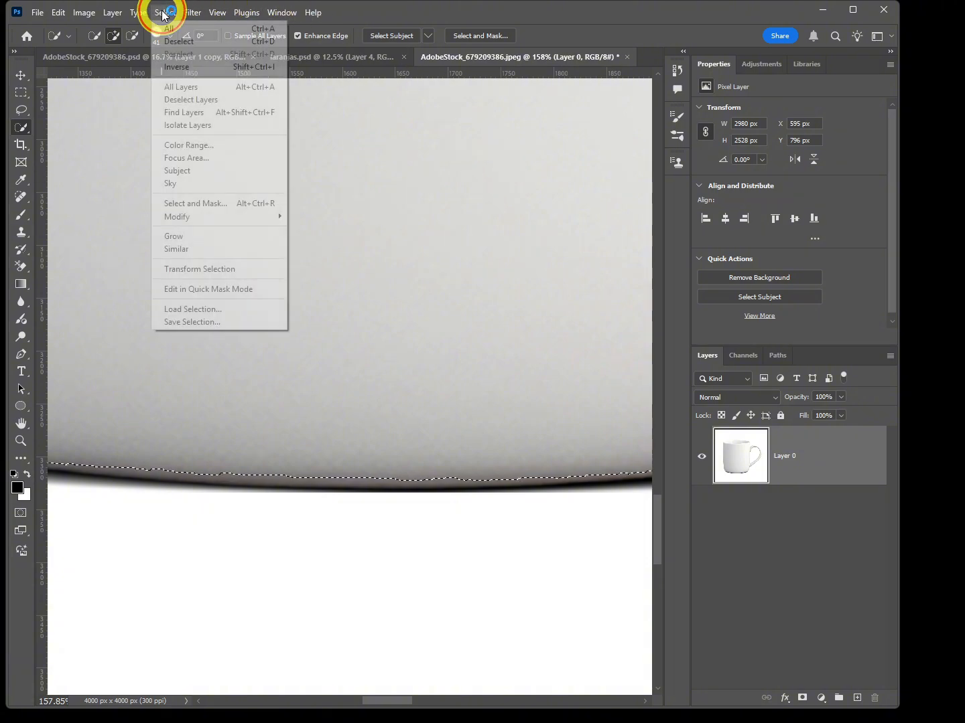
mouse_move(211, 217)
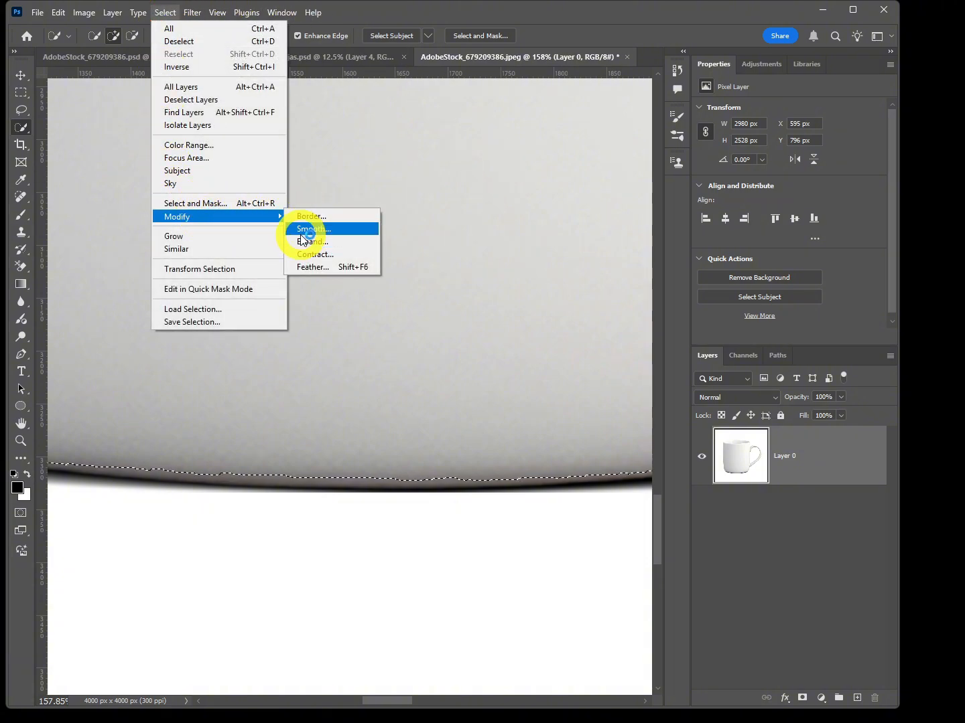
click(301, 229)
text(20)
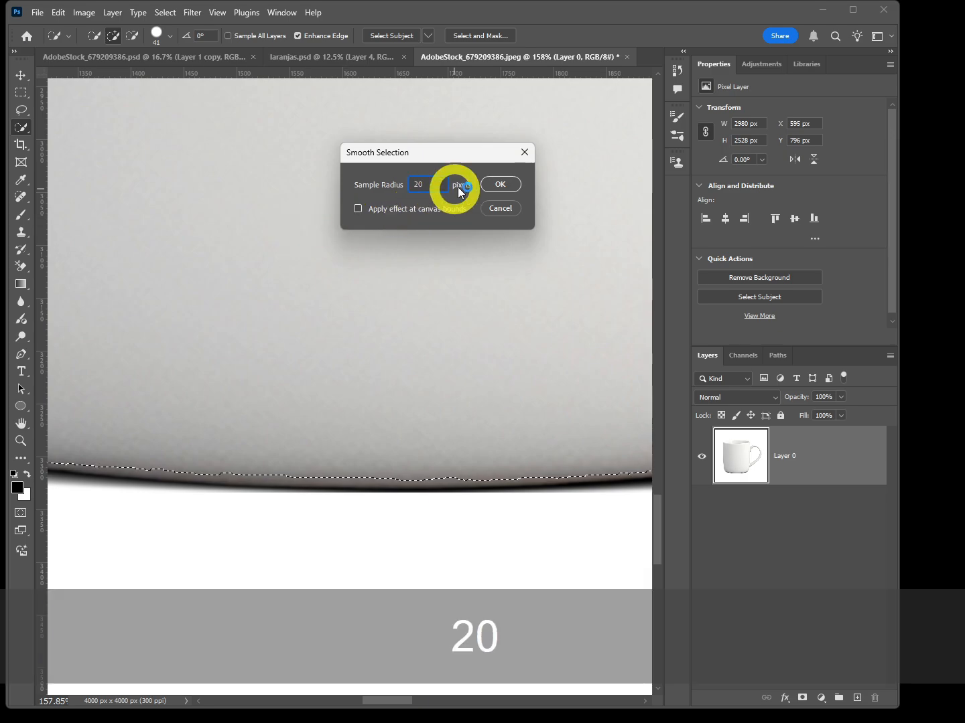
click(499, 188)
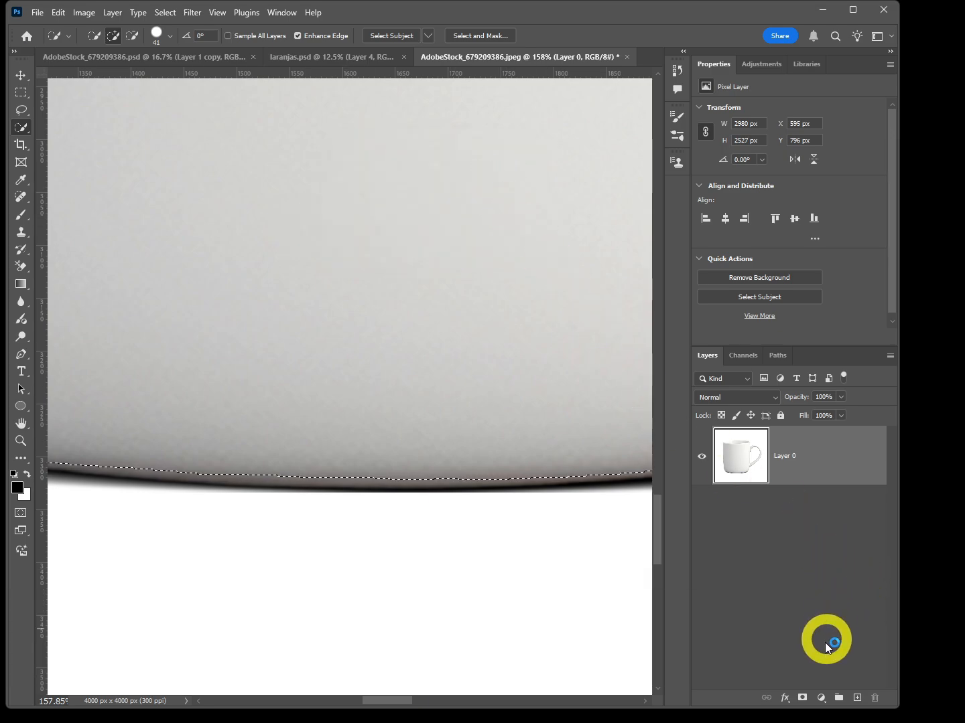
Step: Add a layer mask to Layer 0 from the selection to cut the mug out of its background
click(802, 699)
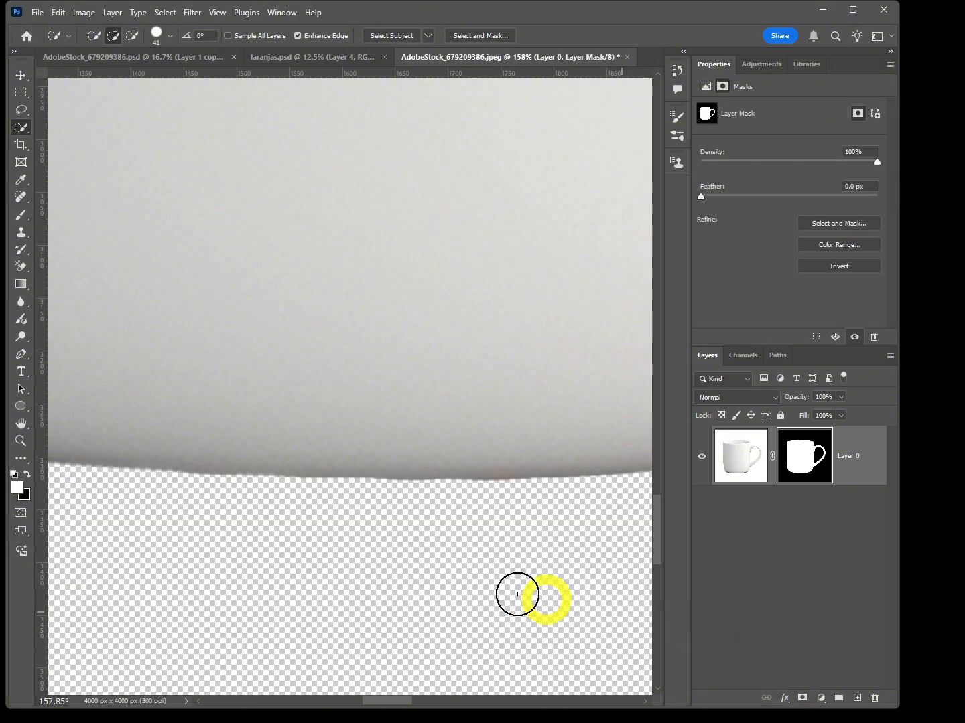
key(ctrl+0)
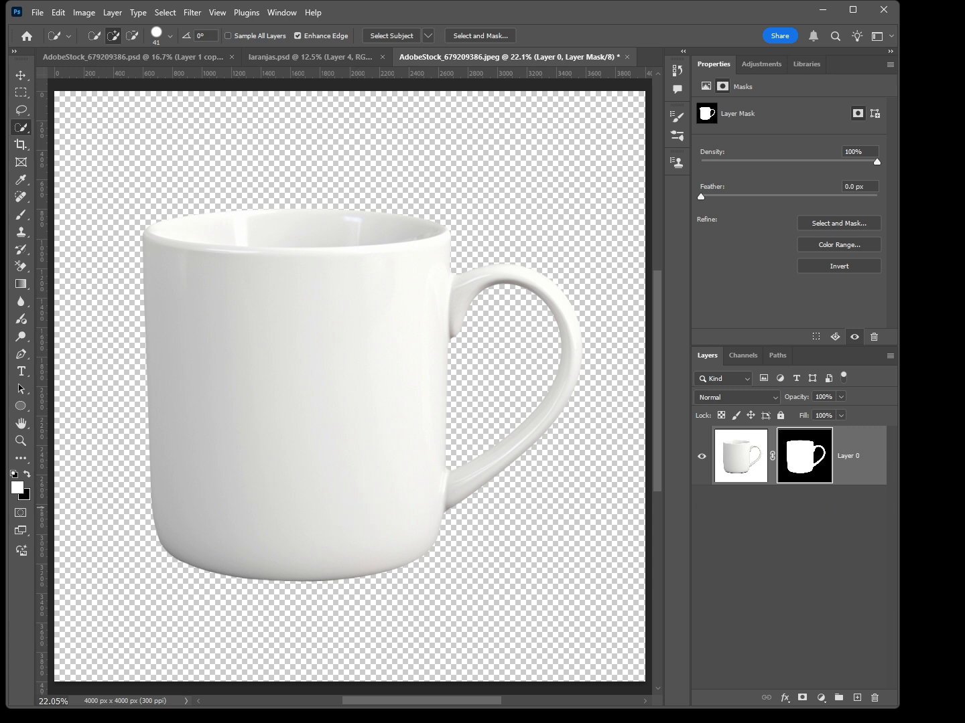
scroll(300, 325, down, 3)
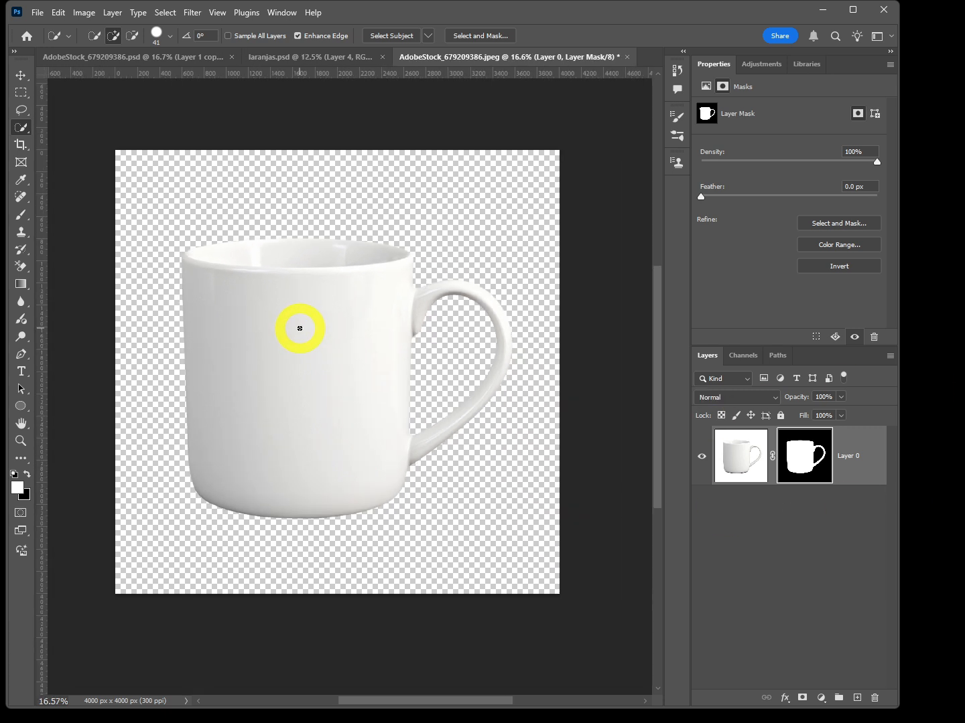
Step: Place the vista-superior-de-laranjas oranges image above the mug layer and rotate it 90°
key(v)
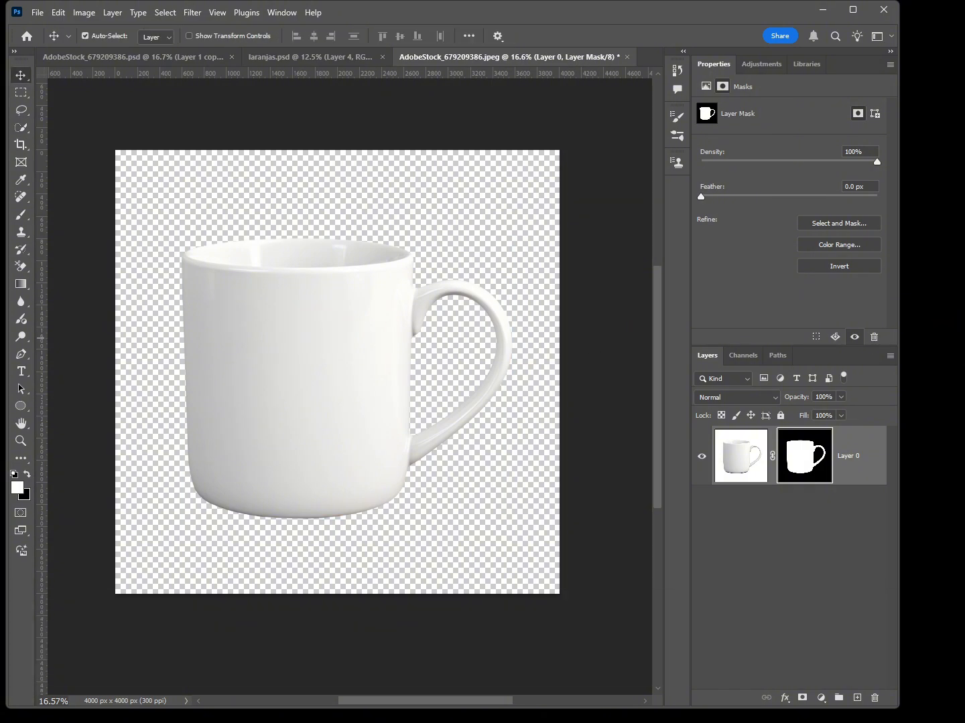
drag(8, 395, 309, 397)
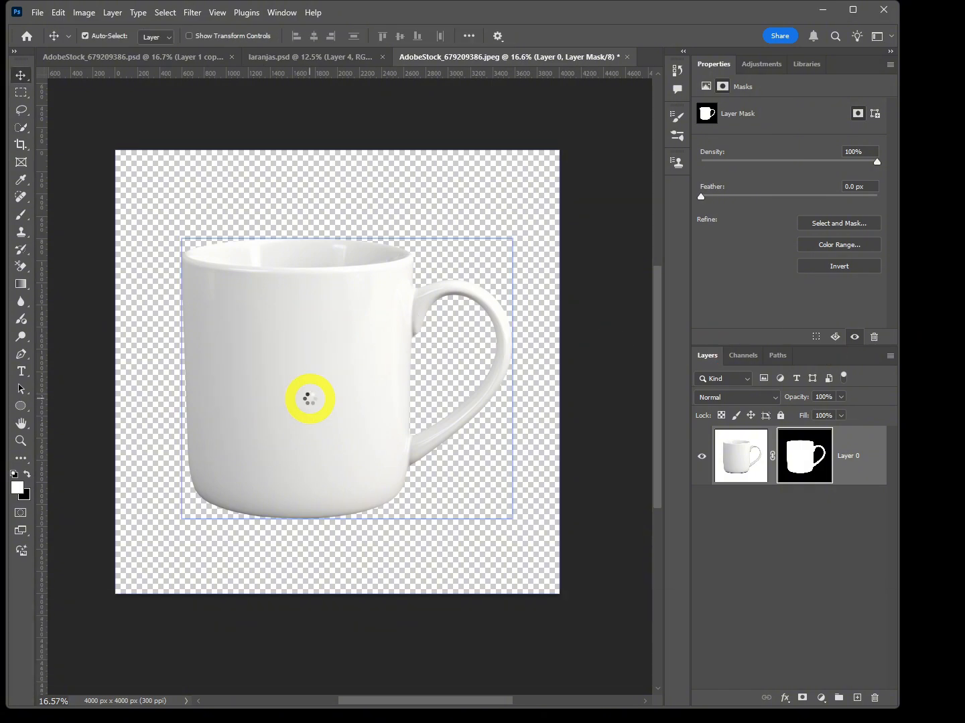
drag(503, 613, 119, 511)
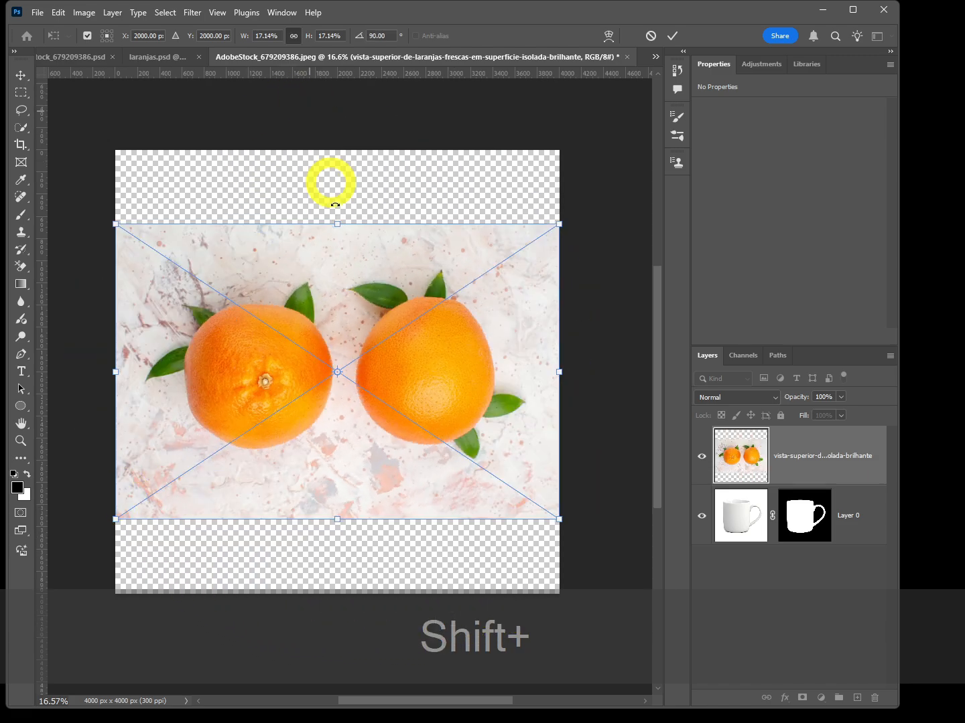
Step: Scale the placed oranges image to 40% and move it so the single orange without a stem covers the mug
drag(424, 395, 344, 410)
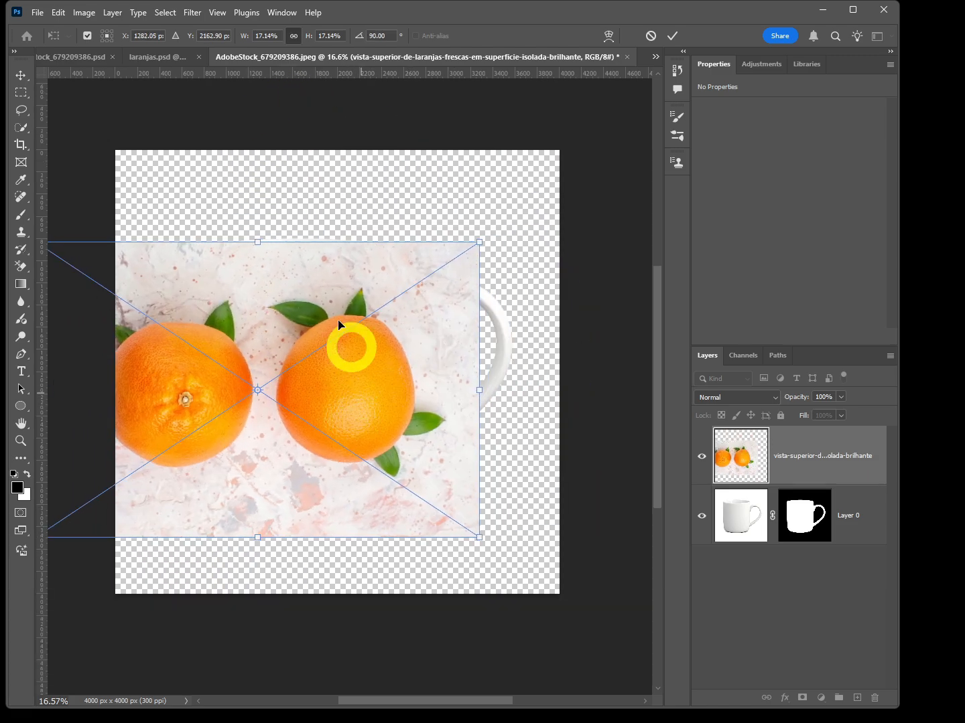
click(262, 34)
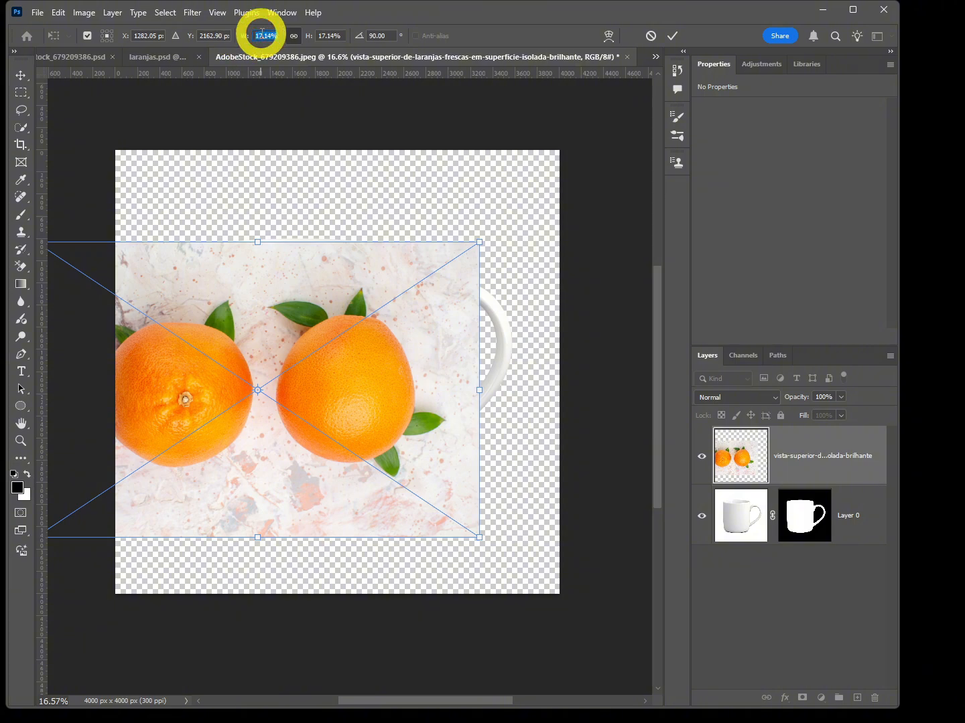
text(40)
key(Tab)
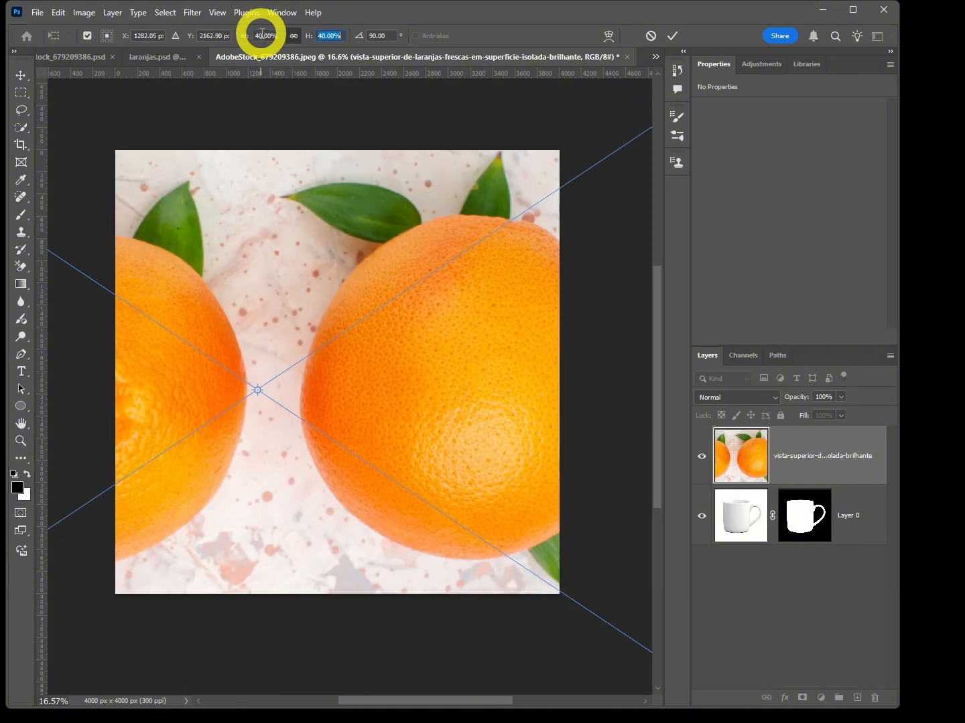
key(Tab)
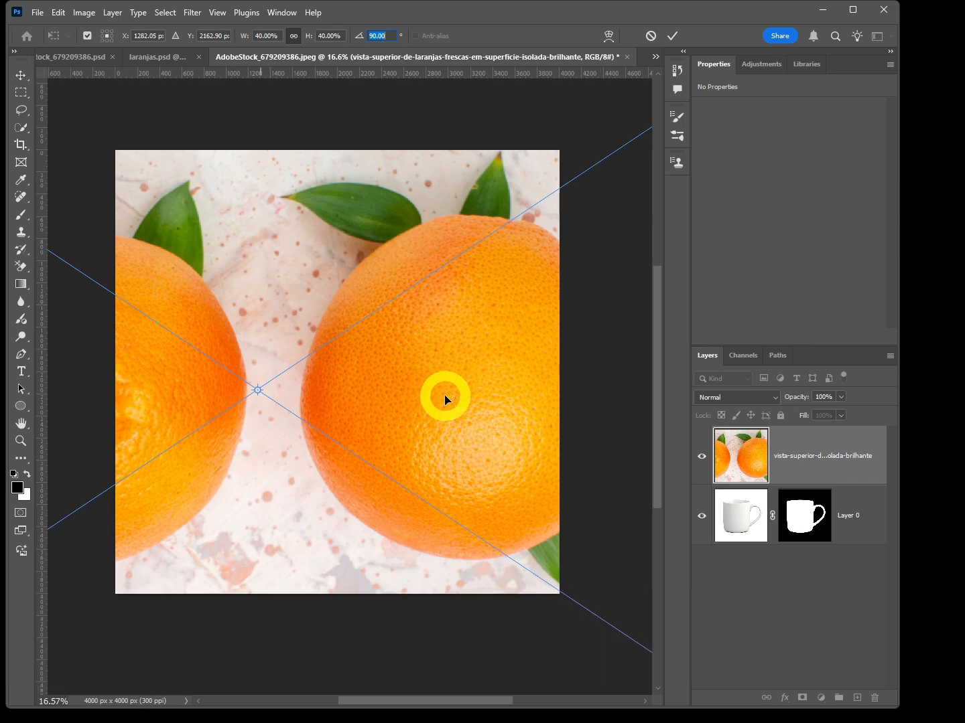
drag(444, 394, 333, 400)
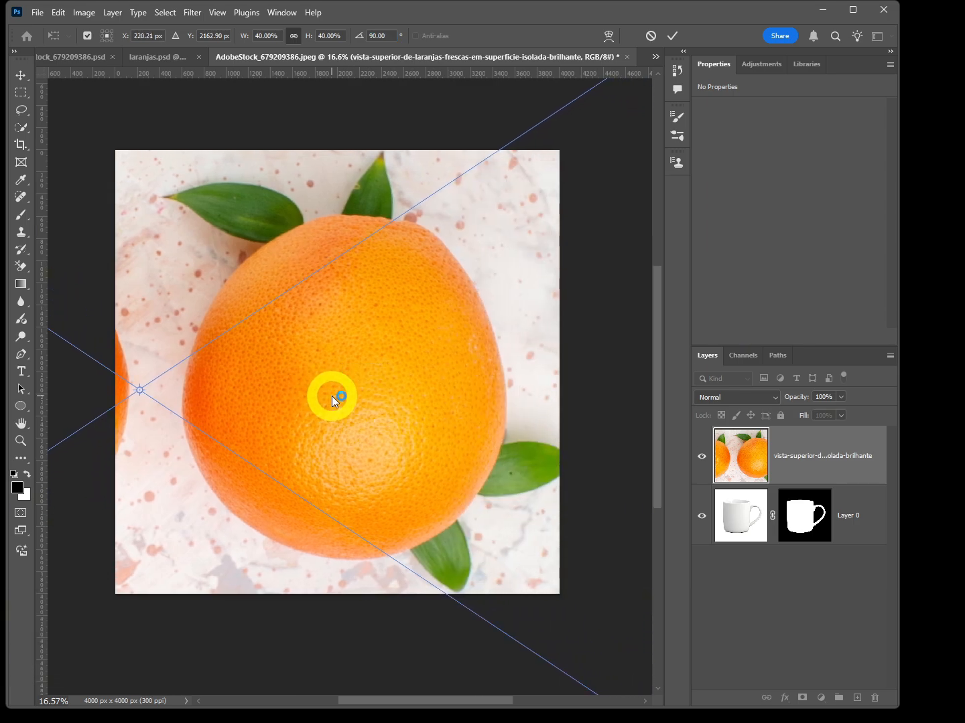
Step: Align the orange over the mug's body at 49% opacity, commit the placement, and restore the layer's opacity to 100%
click(841, 398)
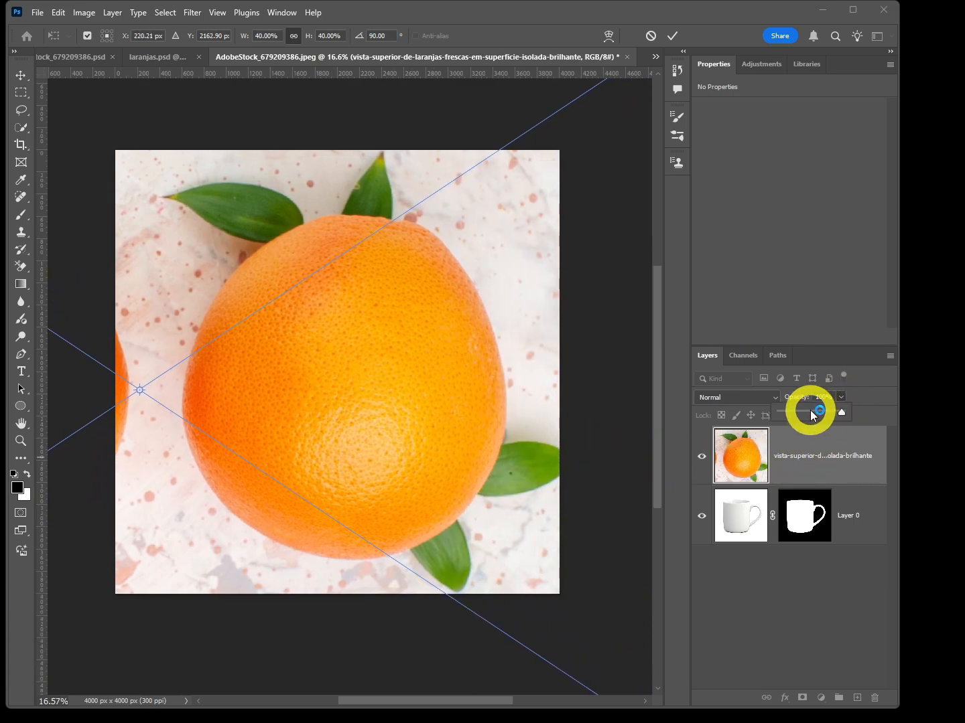
drag(810, 413, 799, 411)
drag(352, 429, 306, 402)
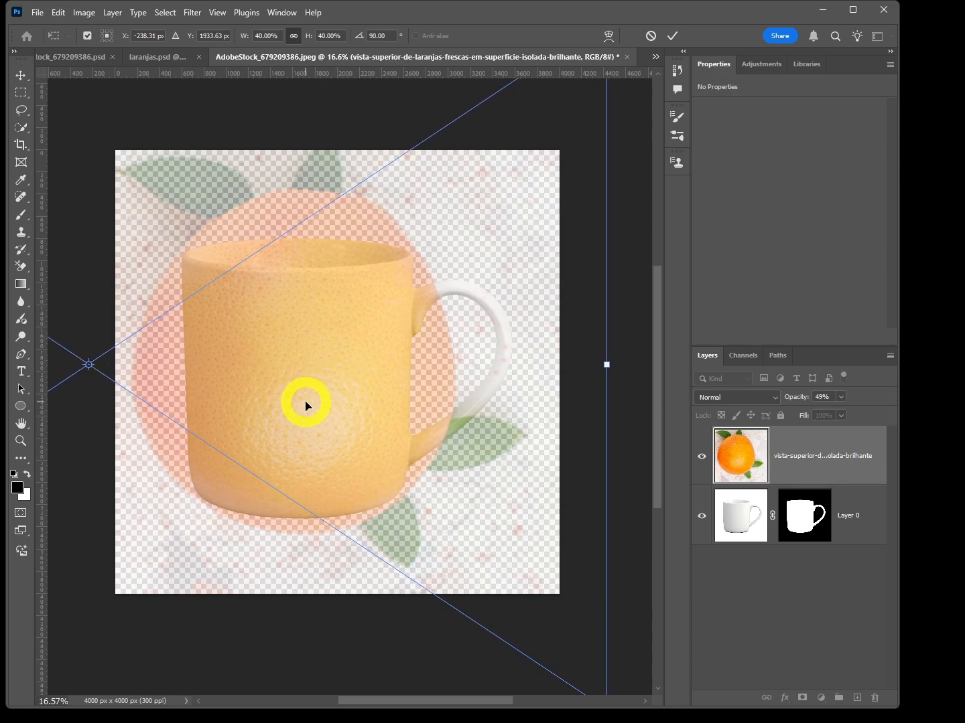
key(Return)
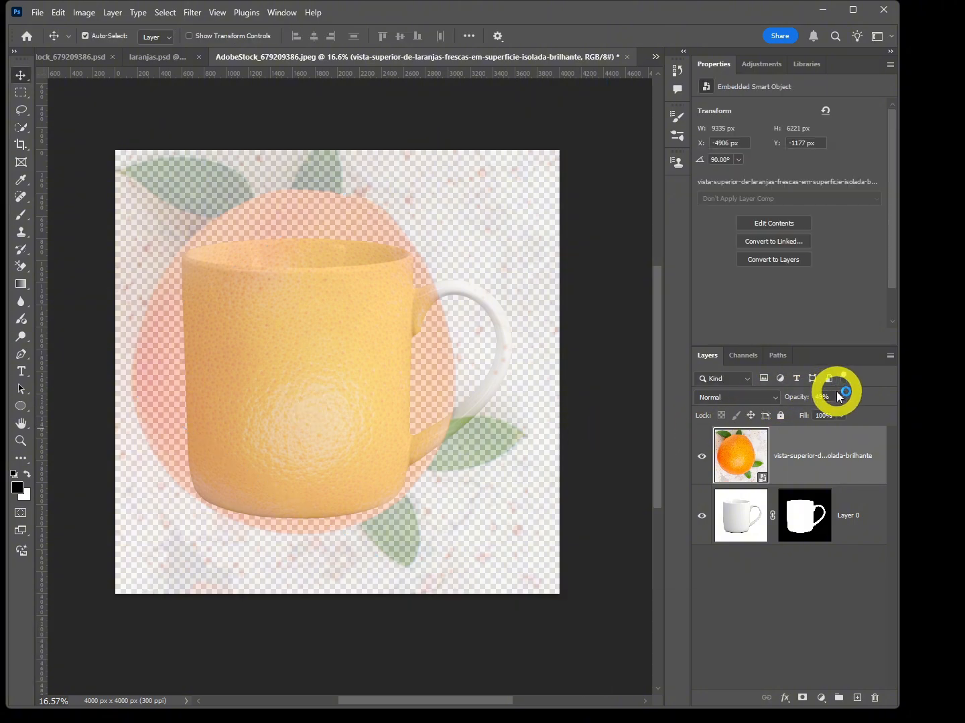
drag(842, 402, 886, 417)
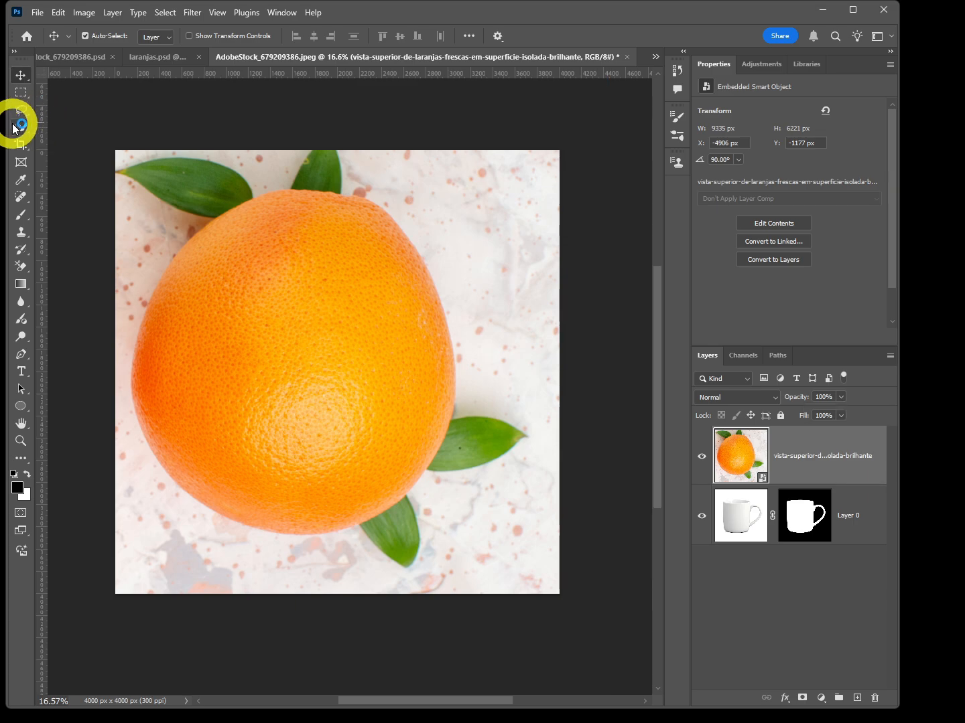
Step: Select the whole orange on the placed layer with the Object Selection tool, excluding its leaves
click(19, 128)
click(69, 128)
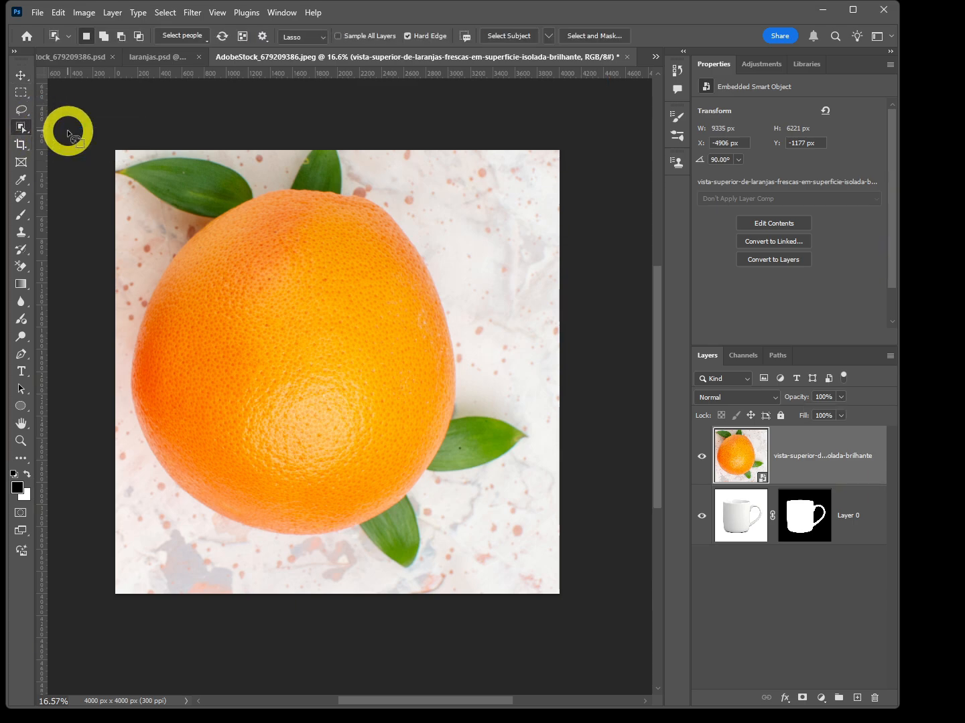
click(303, 359)
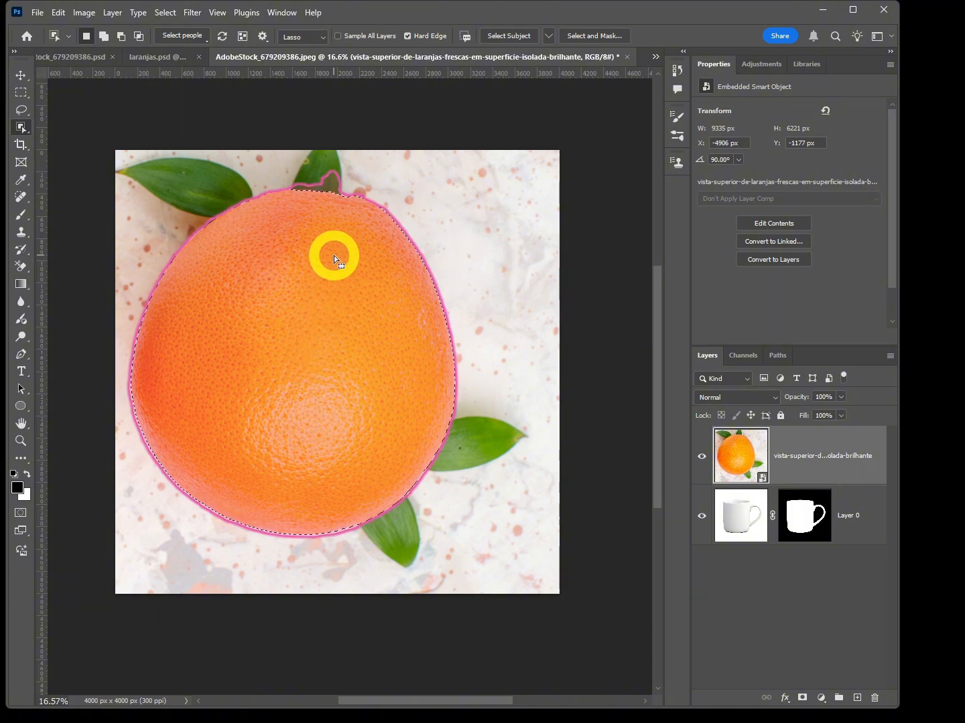
click(21, 75)
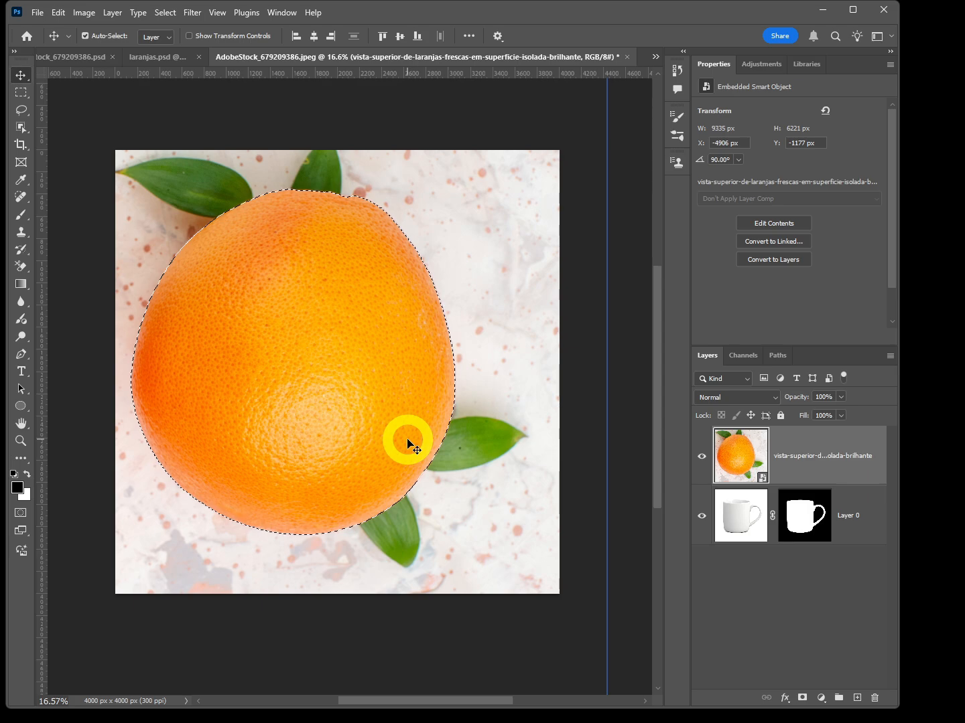
Step: Contract the orange selection by 10 pixels
click(158, 13)
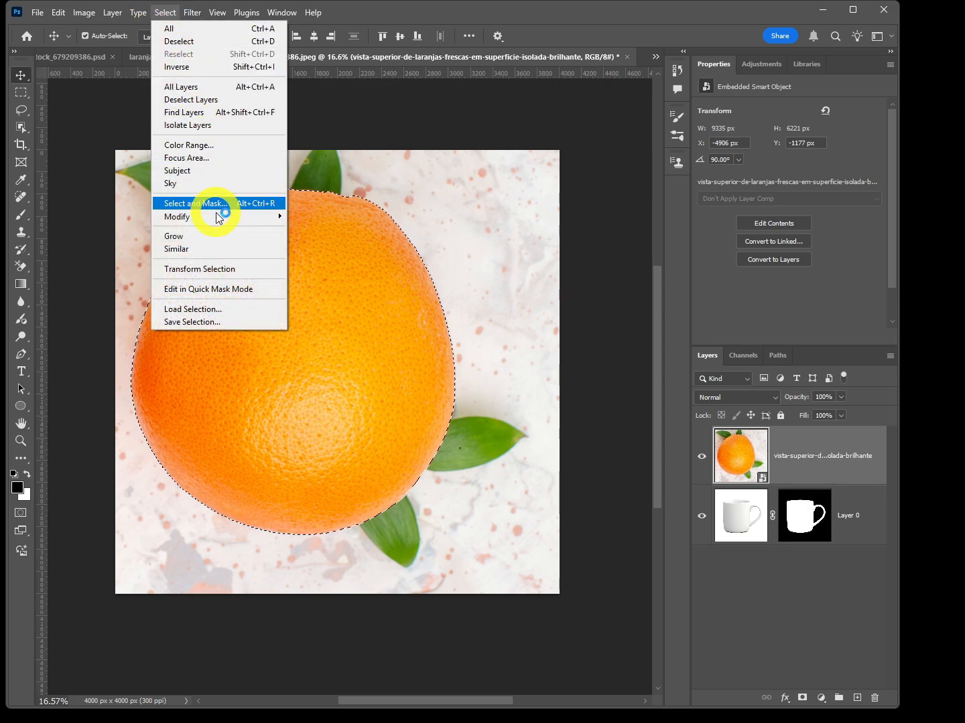
mouse_move(221, 221)
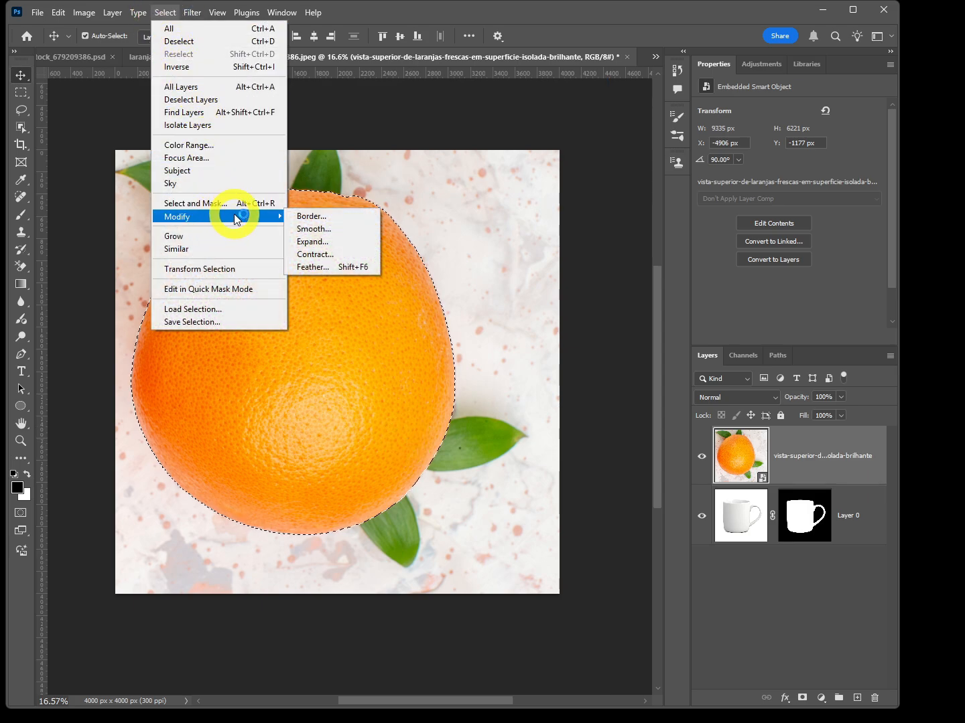
click(330, 252)
text(10)
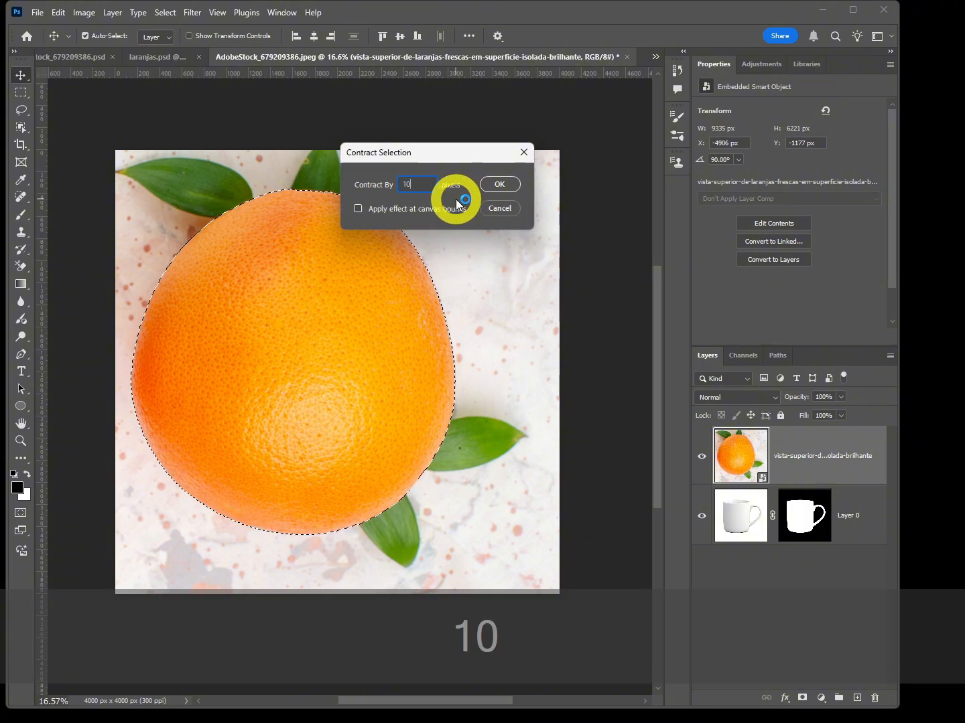
click(488, 187)
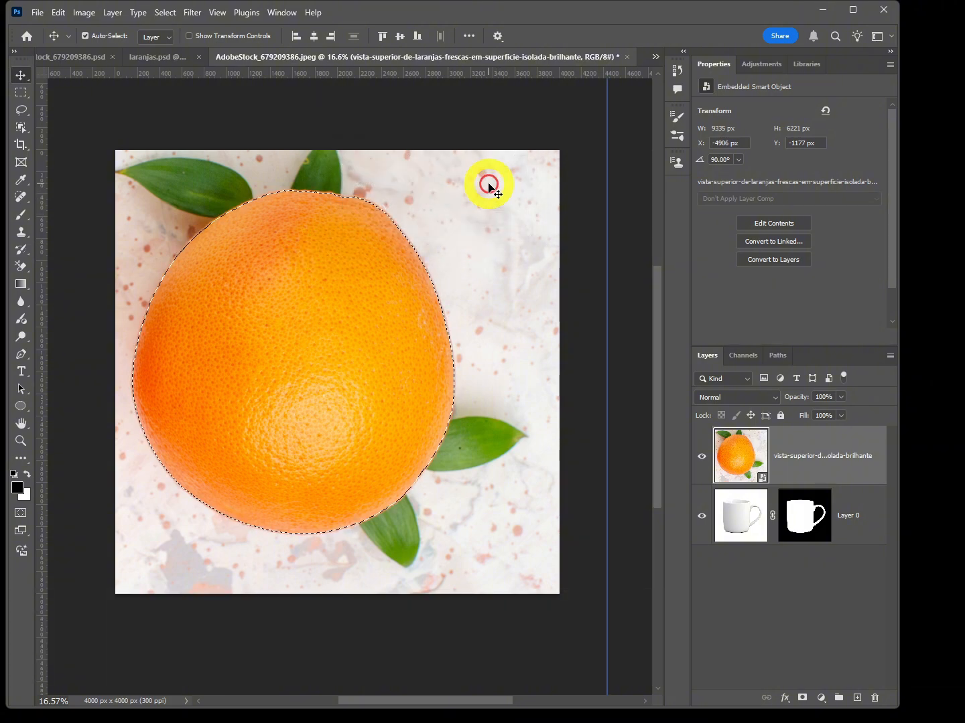
Step: Smooth the orange selection with a 20-pixel sample radius and add a layer mask from it to the orange layer
click(194, 12)
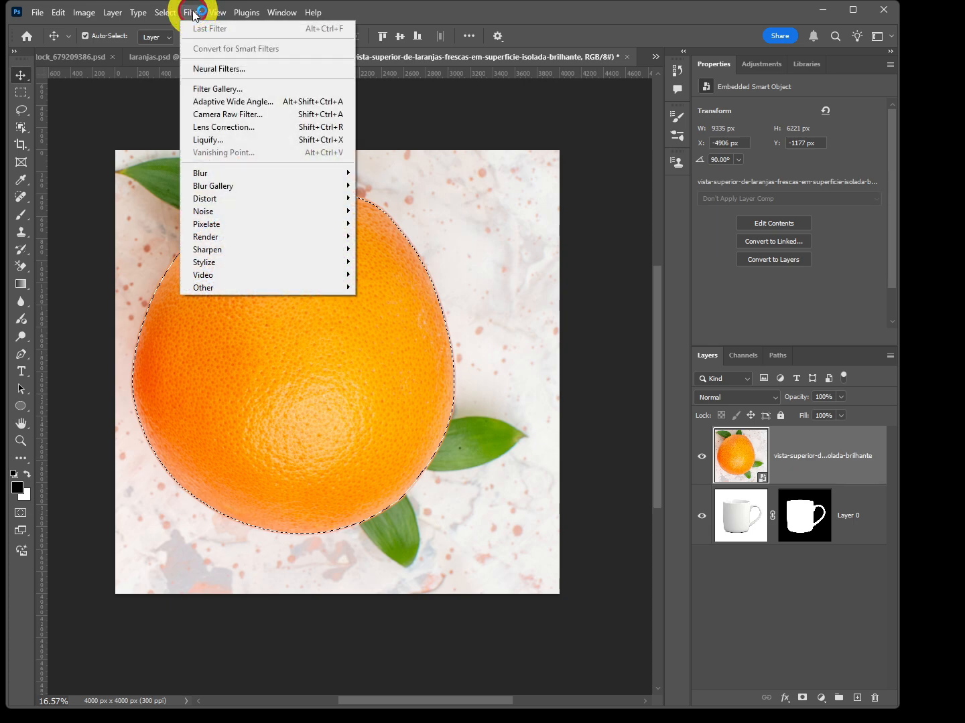
mouse_move(198, 214)
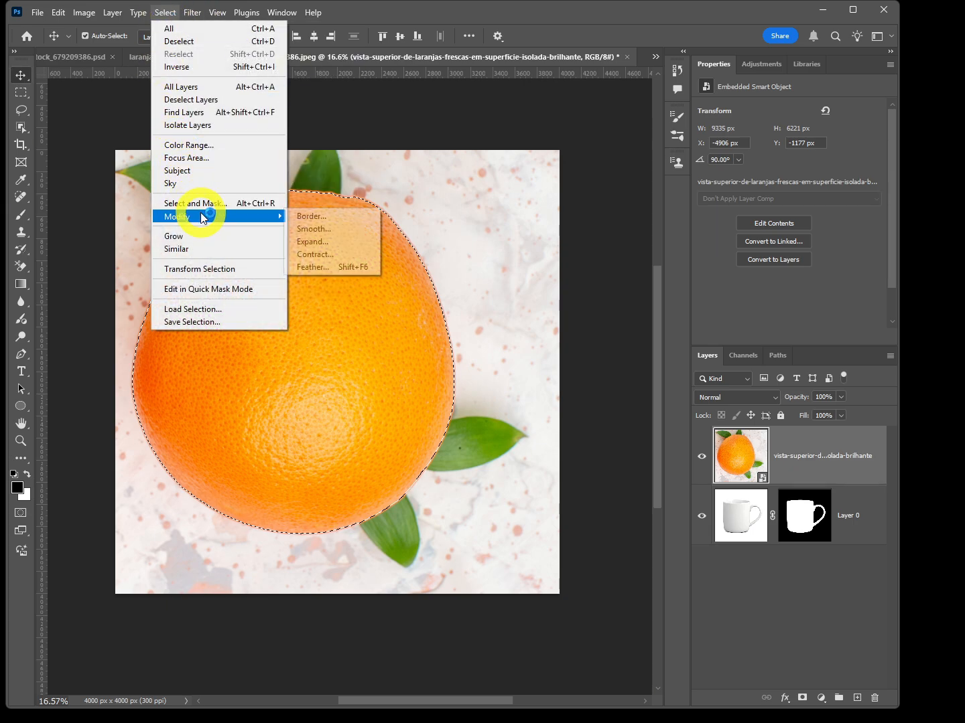
click(309, 228)
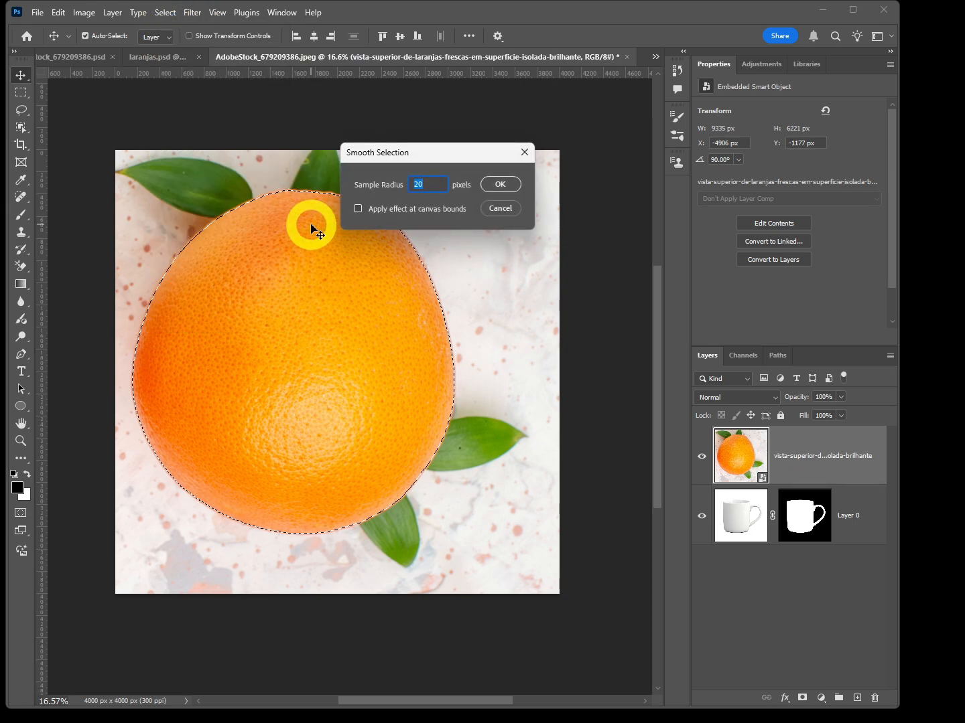
text(2)
click(508, 190)
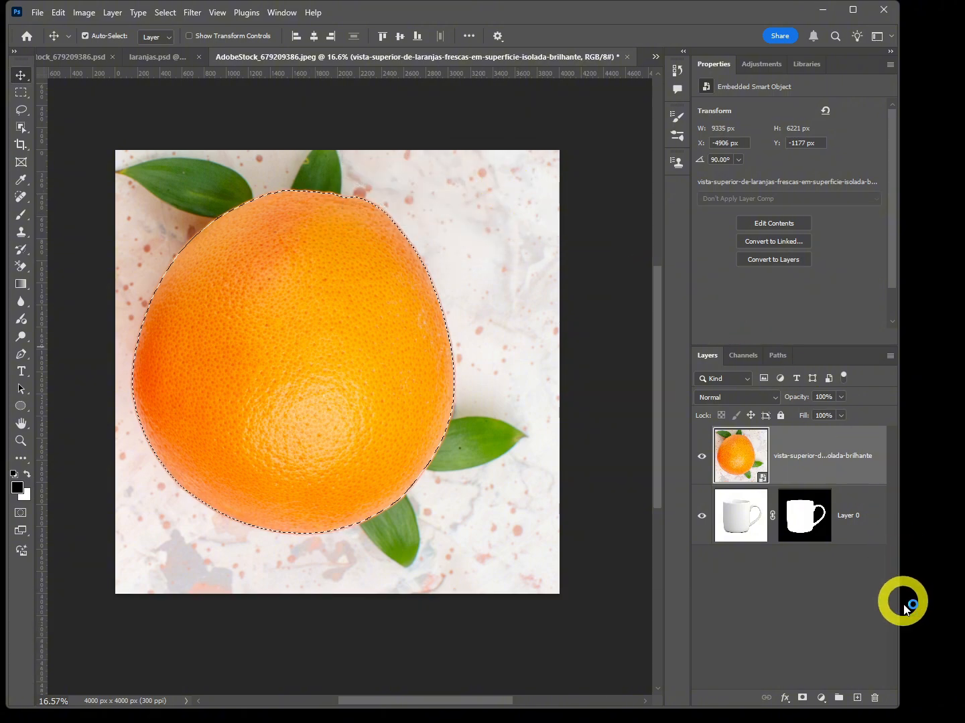
click(802, 698)
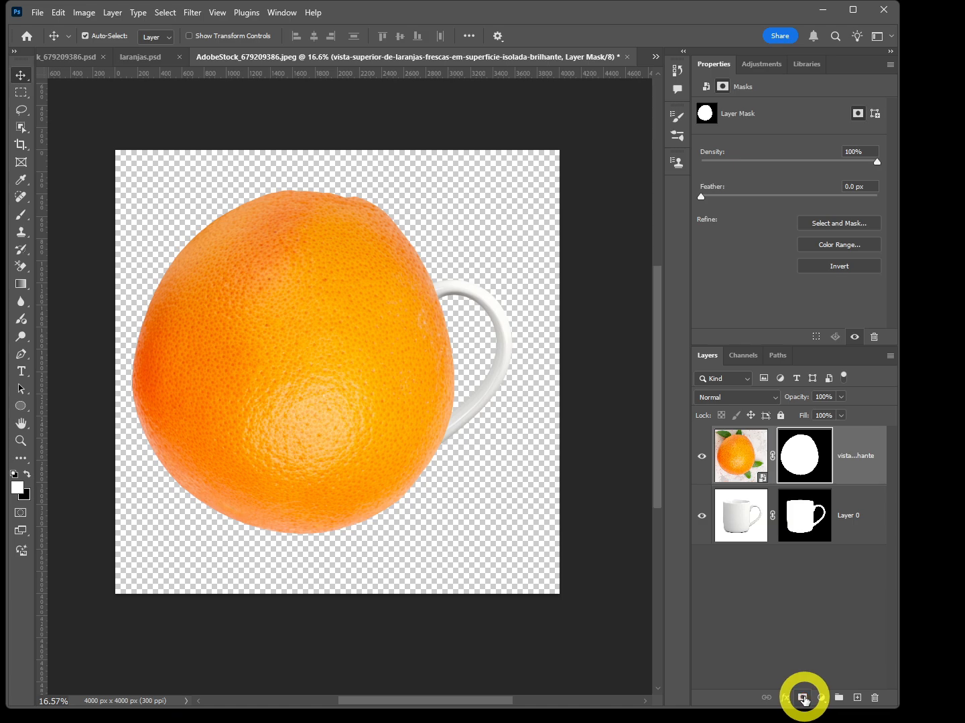
Step: Rasterize the orange layer and apply its layer mask
right_click(857, 447)
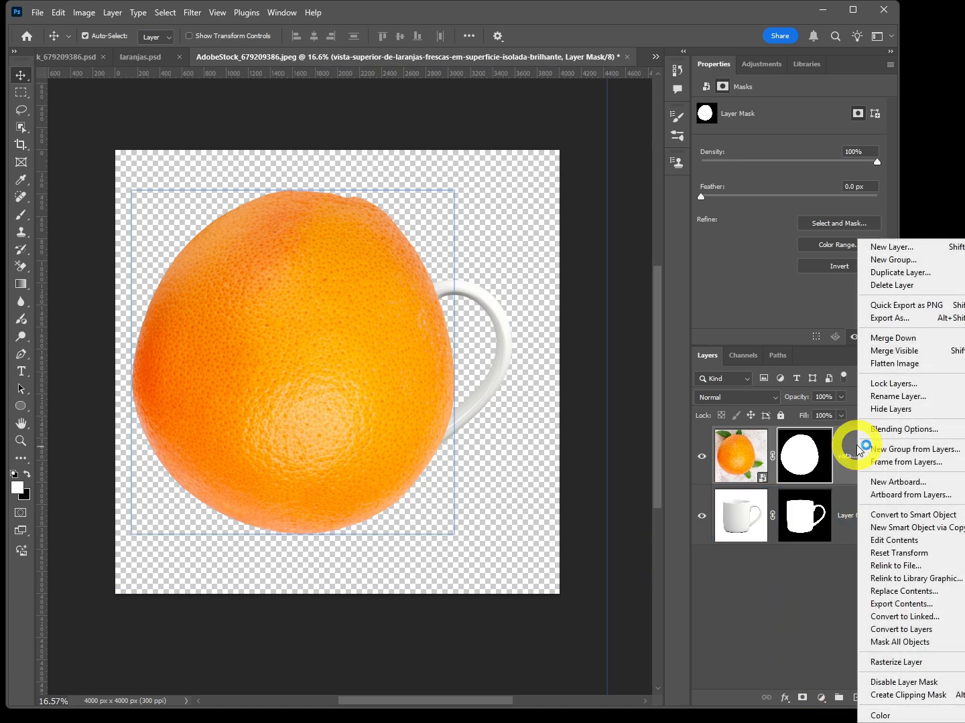
click(865, 662)
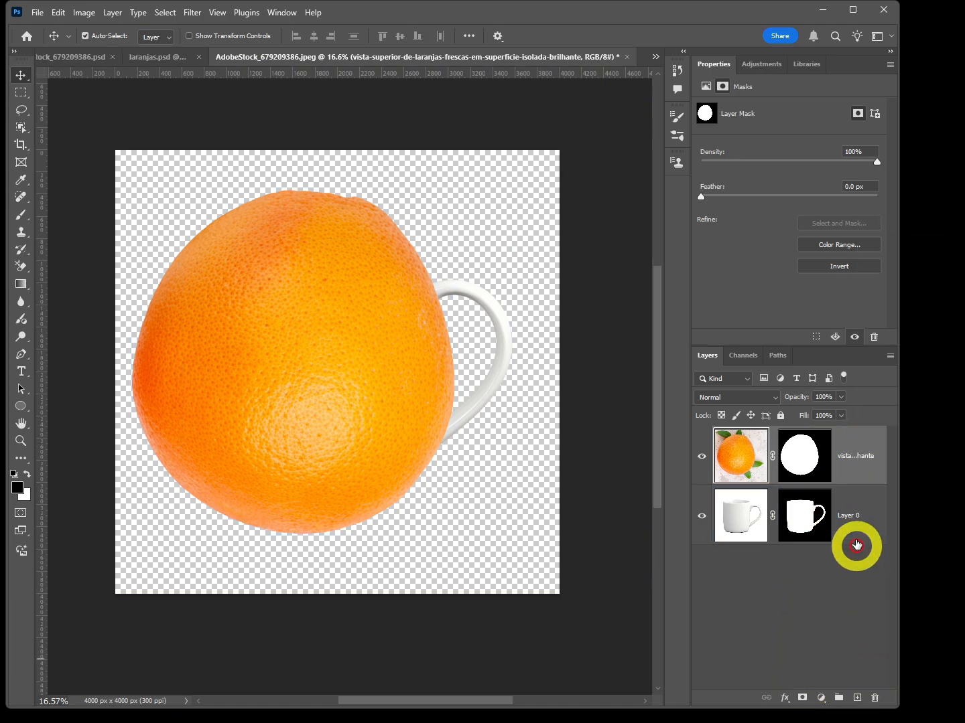
right_click(819, 458)
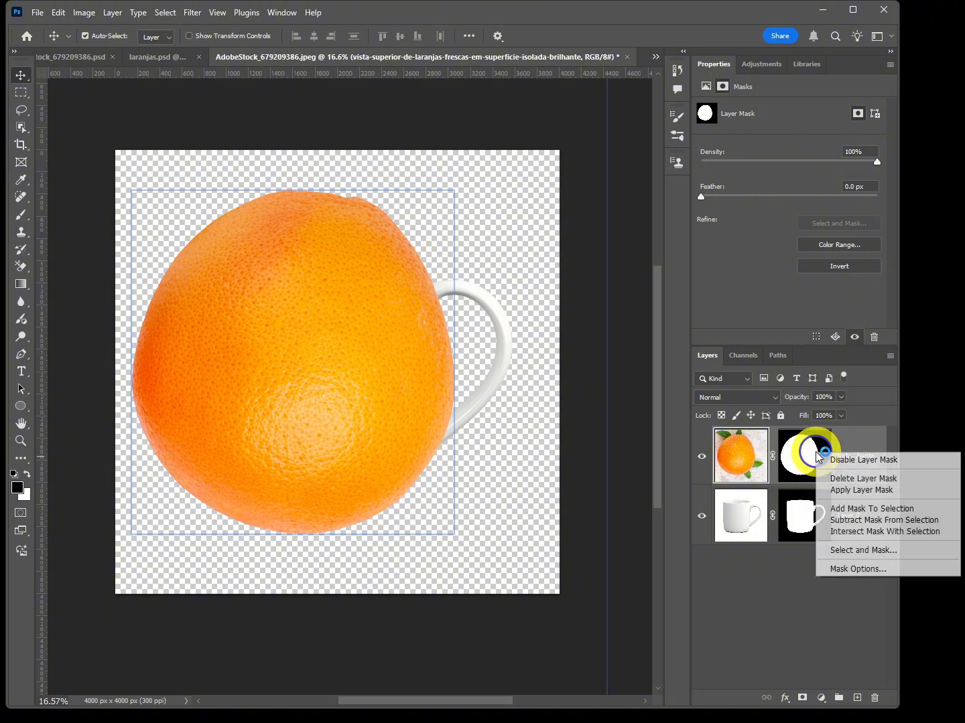
click(846, 489)
click(791, 464)
Step: Duplicate the orange layer under its default name and move the copy up and right so it covers the mug's handle
right_click(804, 470)
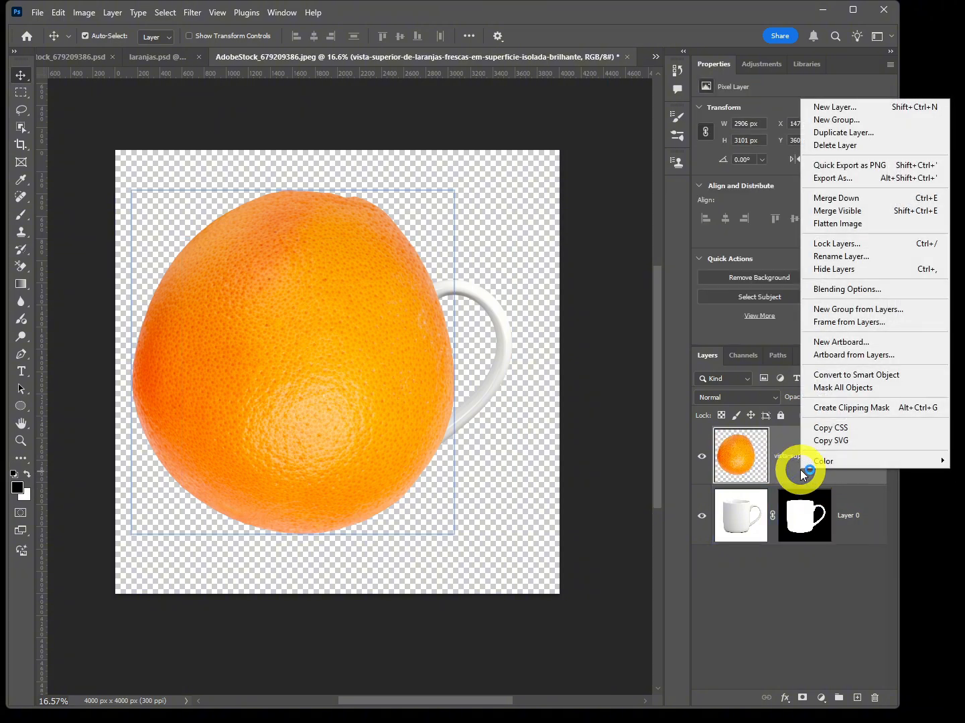
click(830, 132)
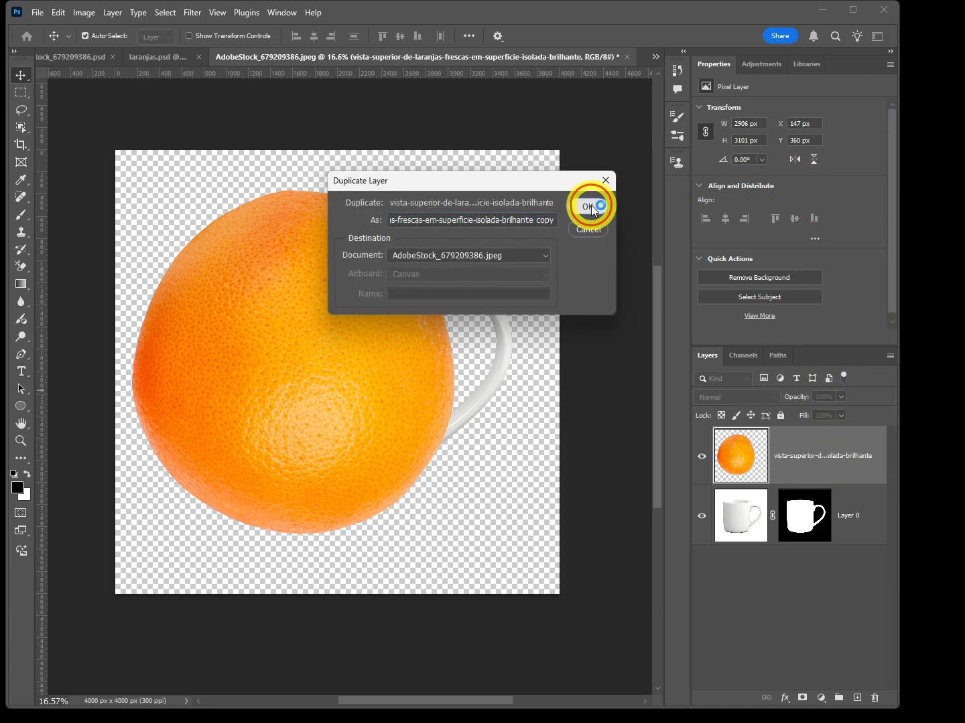
click(588, 206)
drag(315, 364, 400, 340)
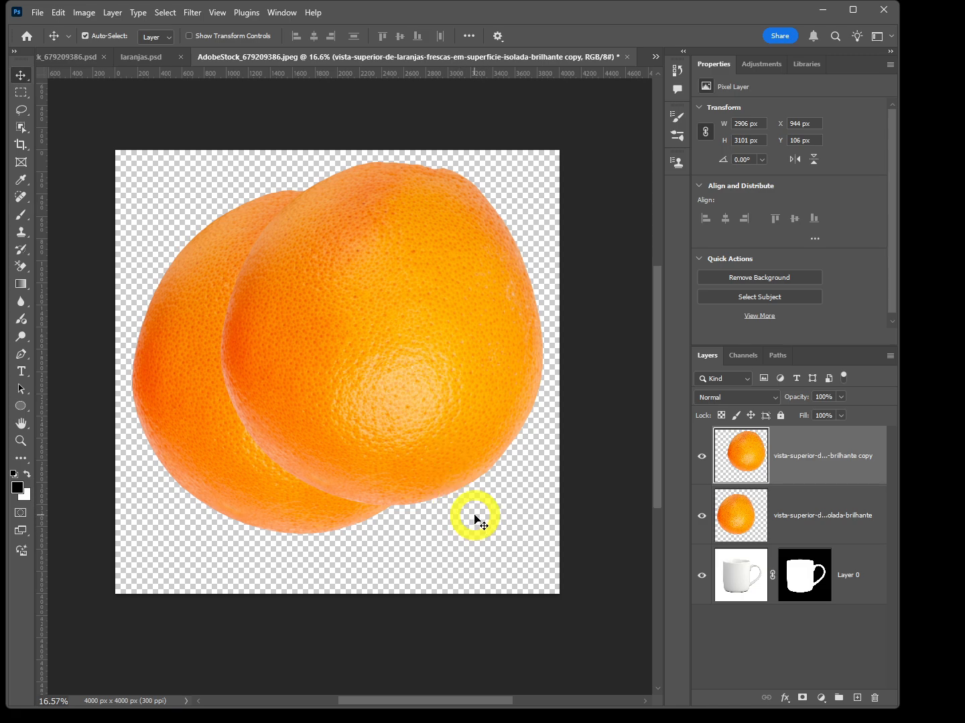
Step: Clip the original orange layer and its copy to the mug layer with clipping masks
click(829, 527)
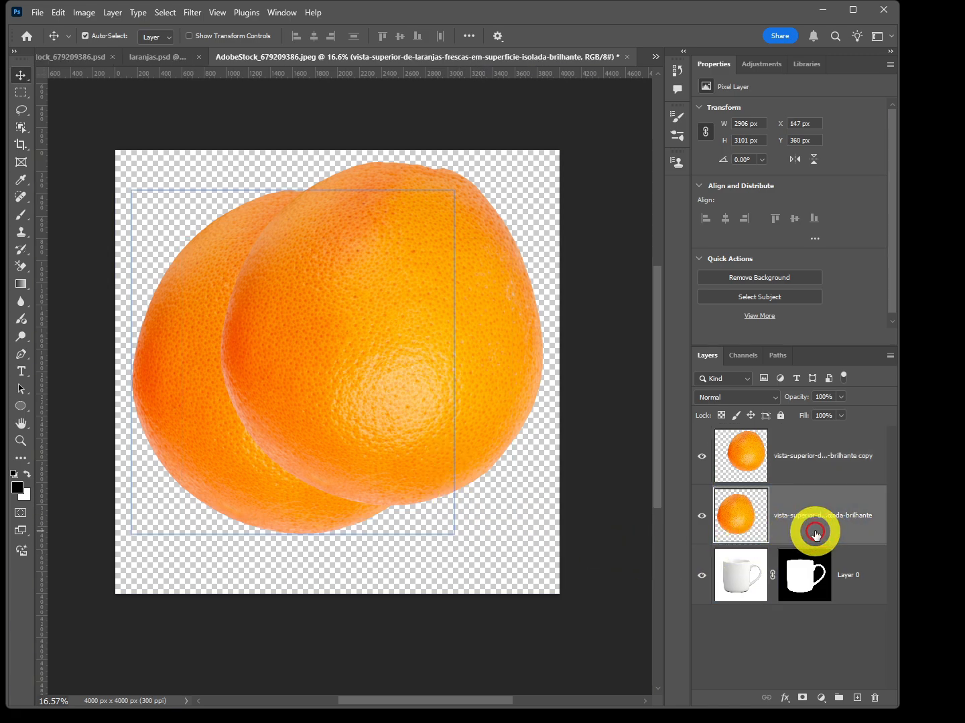
right_click(812, 531)
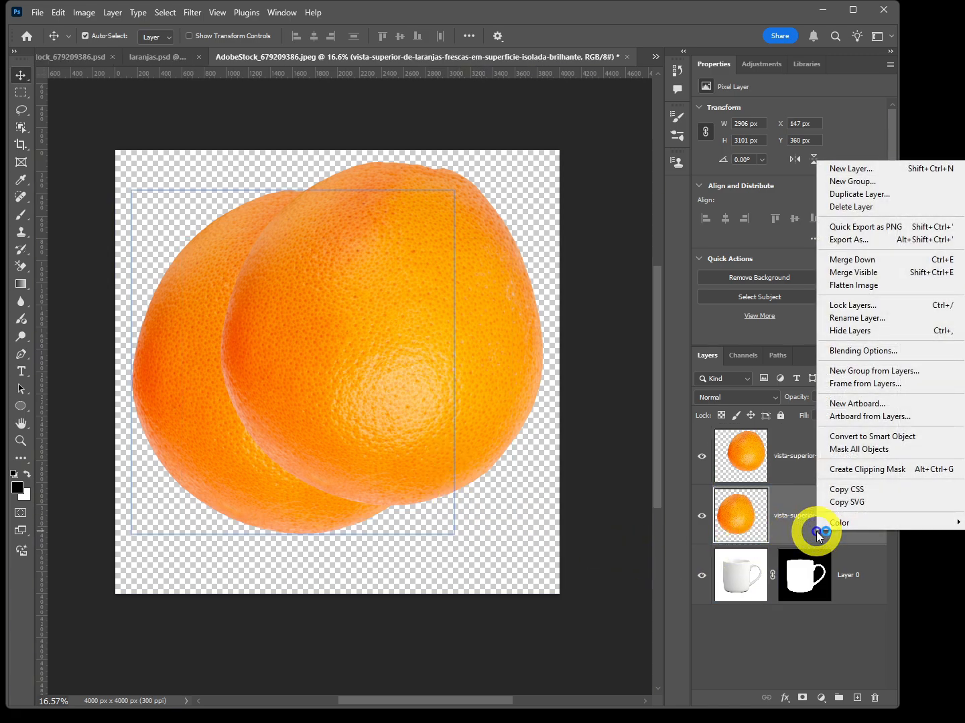
click(860, 470)
right_click(860, 473)
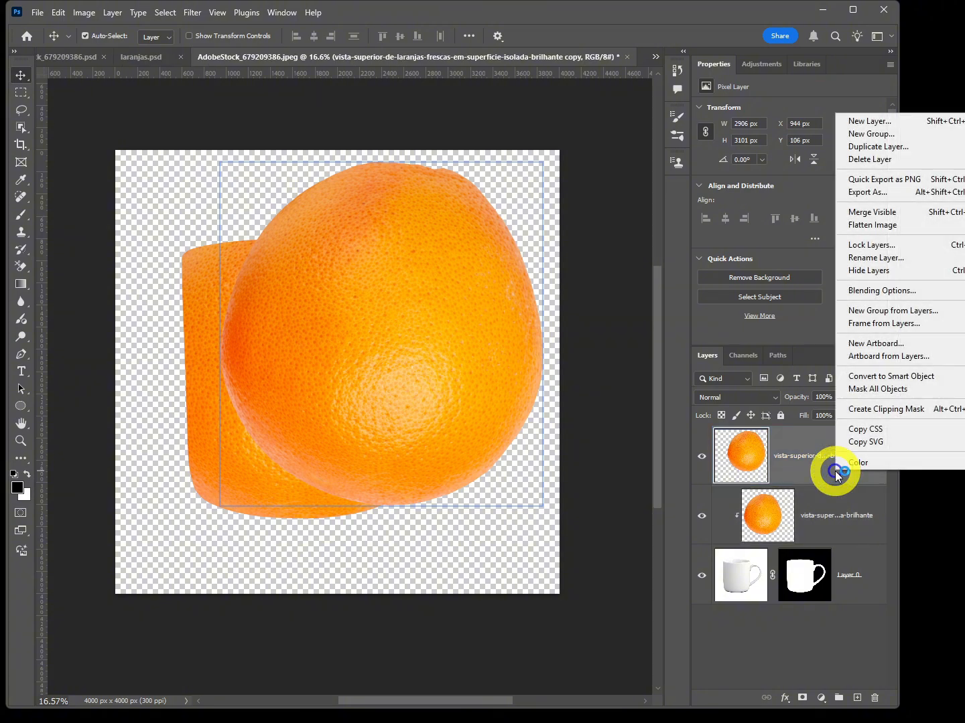
click(882, 411)
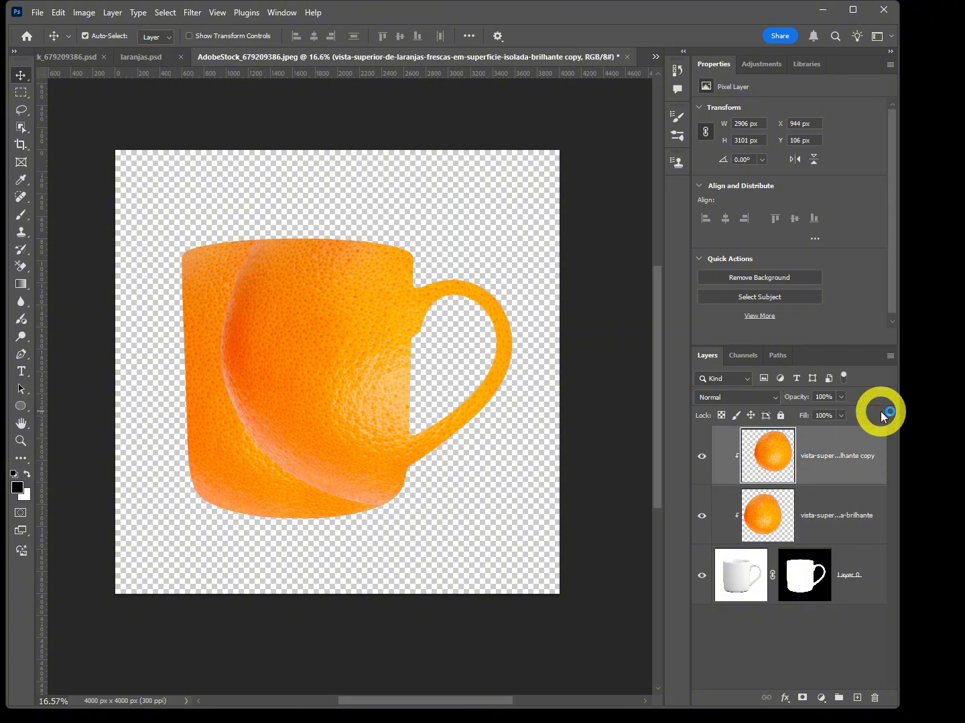
Step: Add a black mask to the orange copy and reveal it over the mug's handle with a soft white 938-pixel brush
alt+click(802, 697)
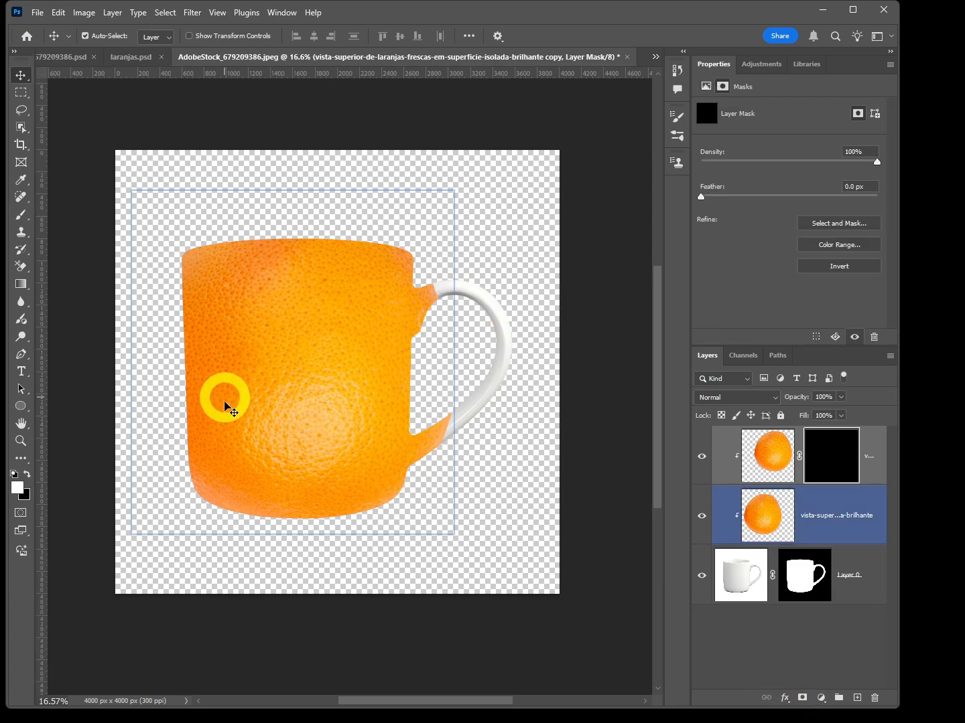
click(20, 214)
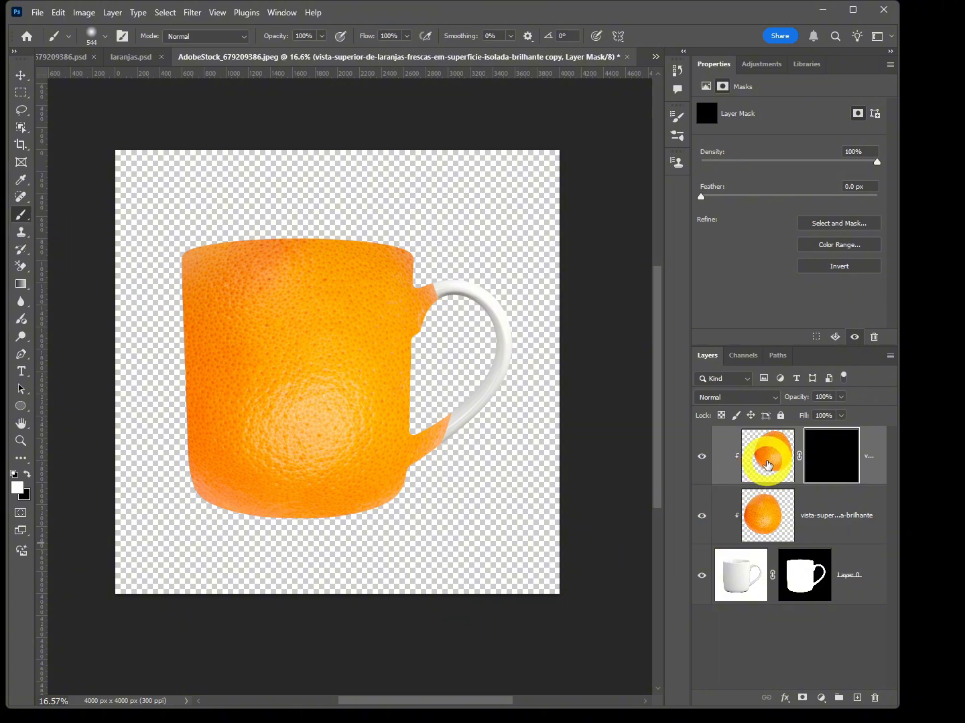
click(767, 465)
click(820, 463)
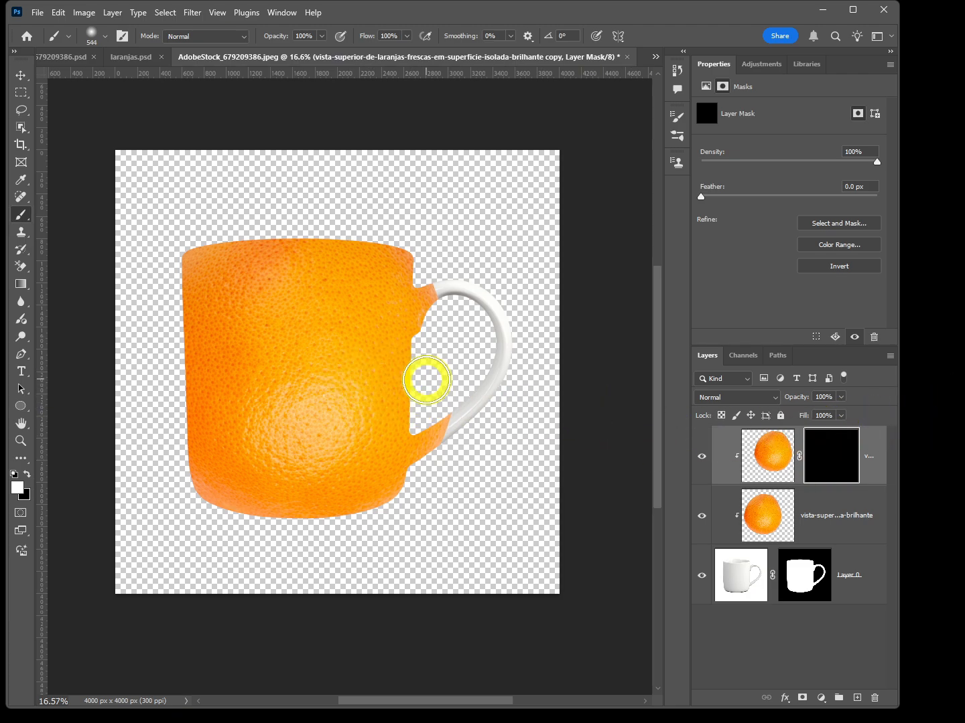
mouse_move(430, 373)
mouse_down()
mouse_move(476, 371)
mouse_move(461, 383)
mouse_move(461, 426)
mouse_move(456, 280)
mouse_move(516, 291)
mouse_up()
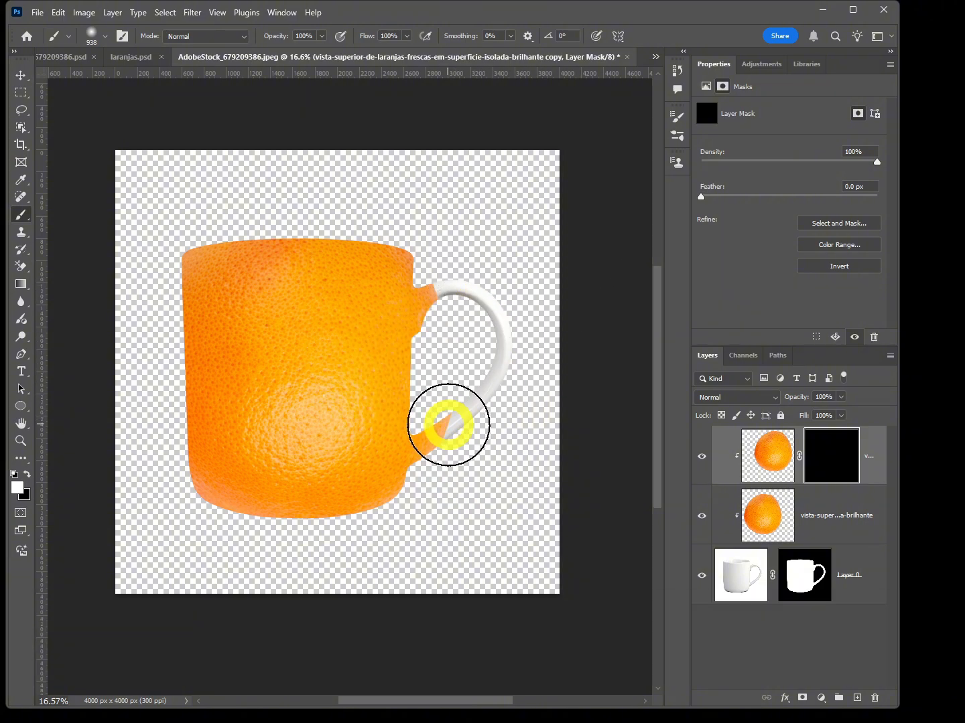
mouse_move(456, 421)
mouse_down()
mouse_move(506, 350)
mouse_move(456, 291)
mouse_move(491, 296)
mouse_move(503, 311)
mouse_move(507, 347)
mouse_move(494, 388)
mouse_move(449, 434)
mouse_move(505, 369)
mouse_move(485, 322)
mouse_move(438, 297)
mouse_move(482, 290)
mouse_move(513, 333)
mouse_move(487, 385)
mouse_move(434, 439)
mouse_move(480, 424)
mouse_up()
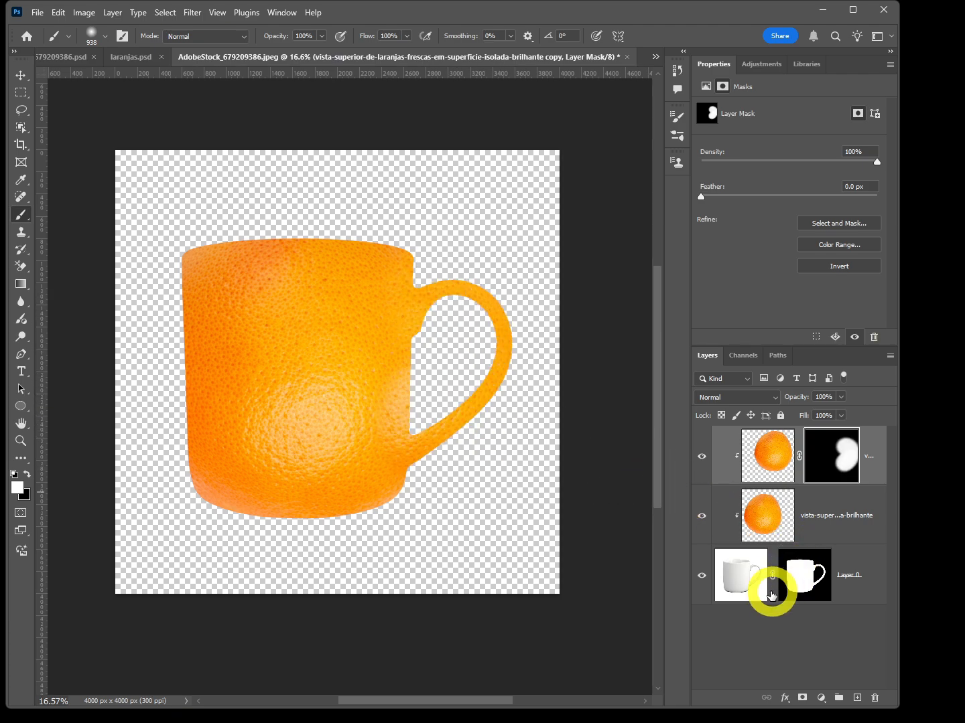
Step: Duplicate the mug layer above the oranges, clip the copy to the mug, and set its blend mode to Multiply
alt+drag(749, 577, 773, 431)
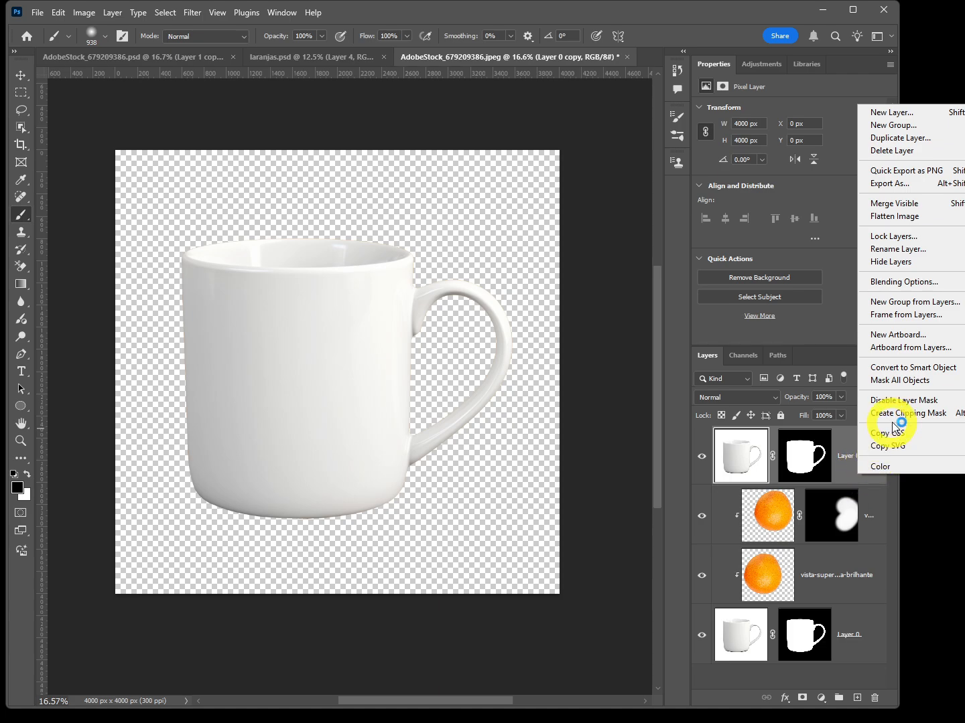
click(897, 422)
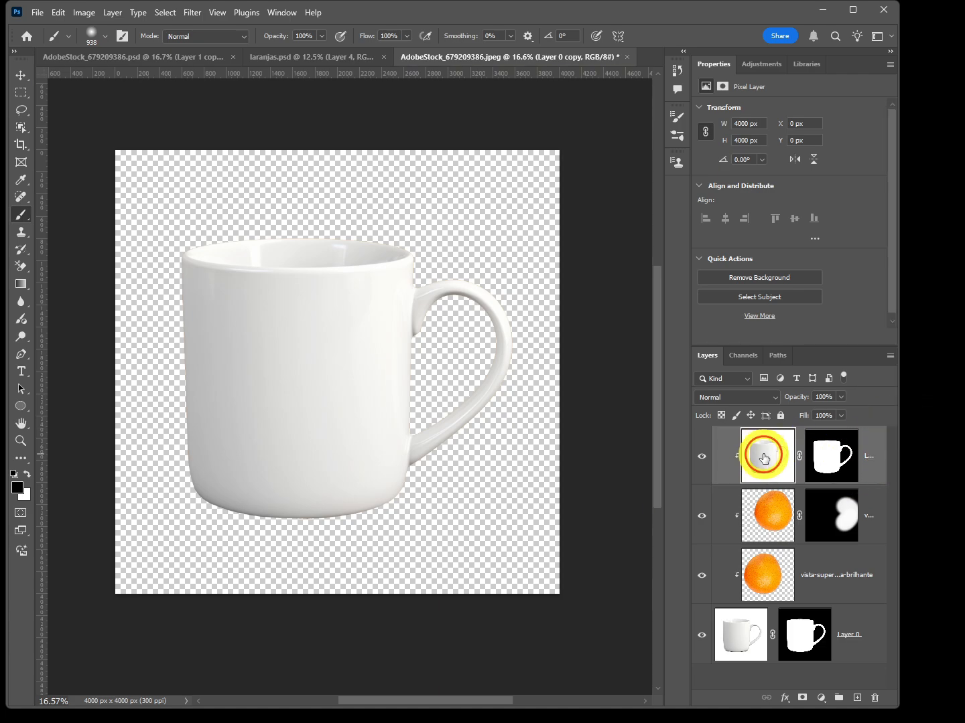
click(747, 397)
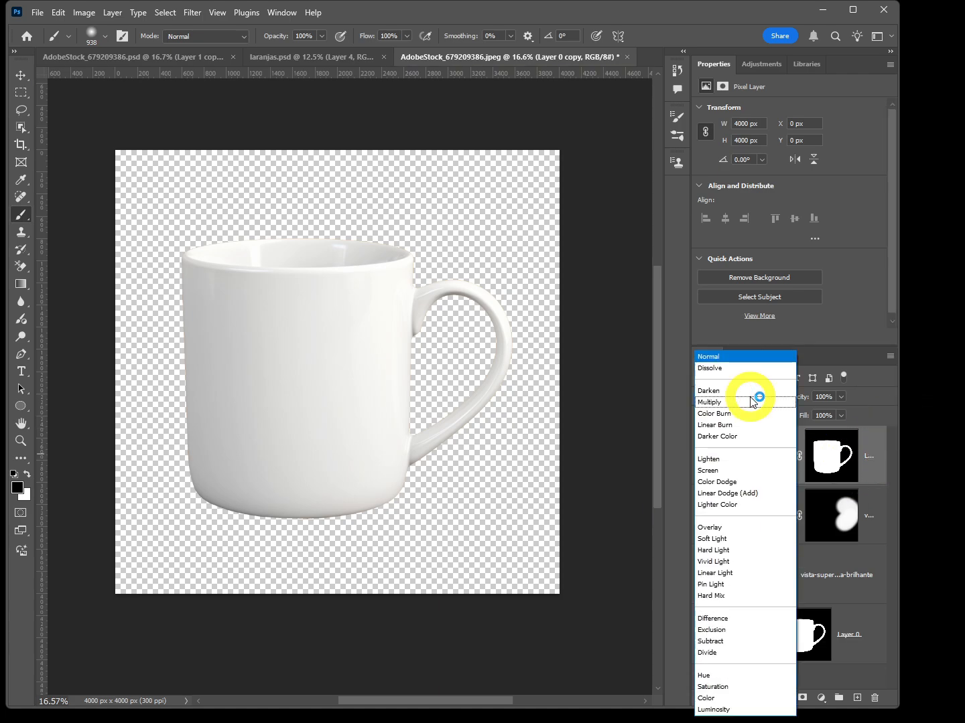
click(731, 402)
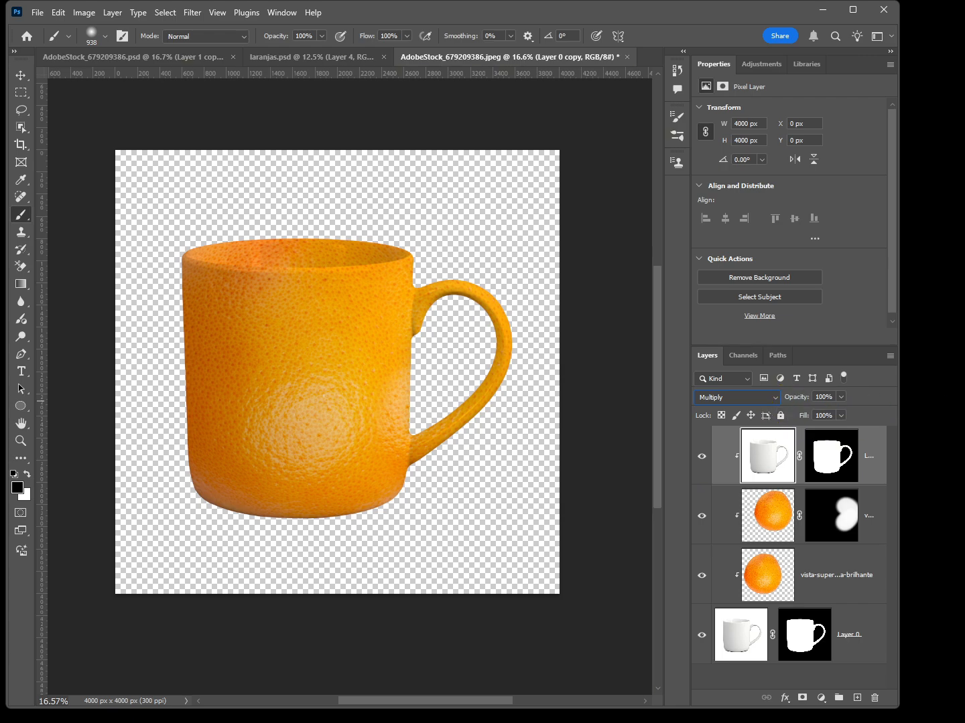
Step: Place the orange slice image fatie-fruta-citrica-laranja-madura-isolada-no-branco.jpg as the top layer, rotate it 90°, and commit the placement
drag(760, 379, 340, 388)
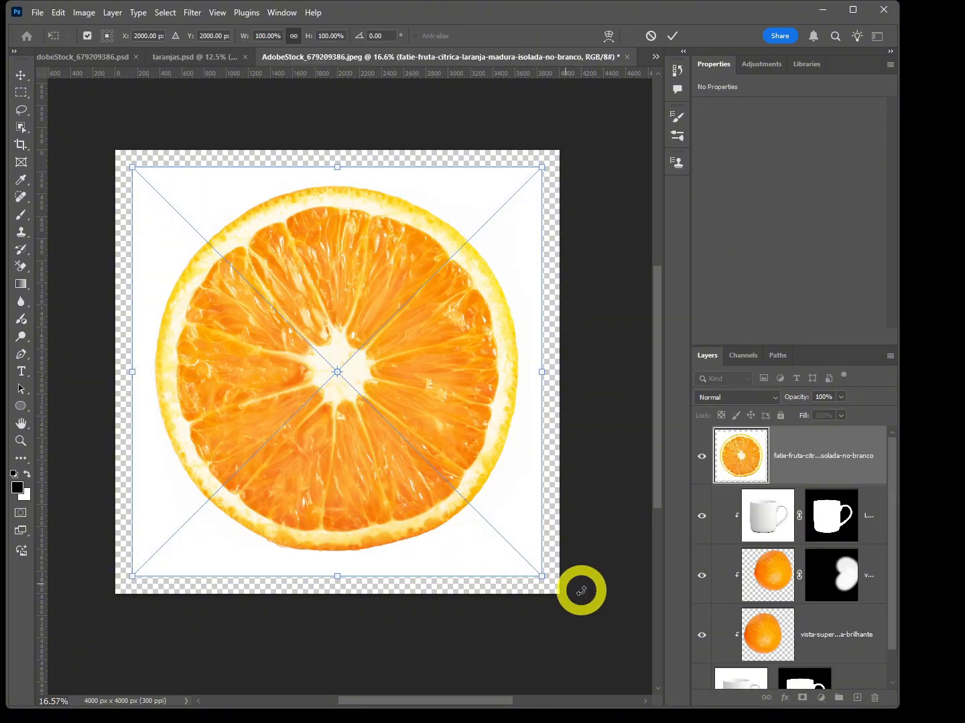
drag(583, 596, 180, 548)
key(shift+Return)
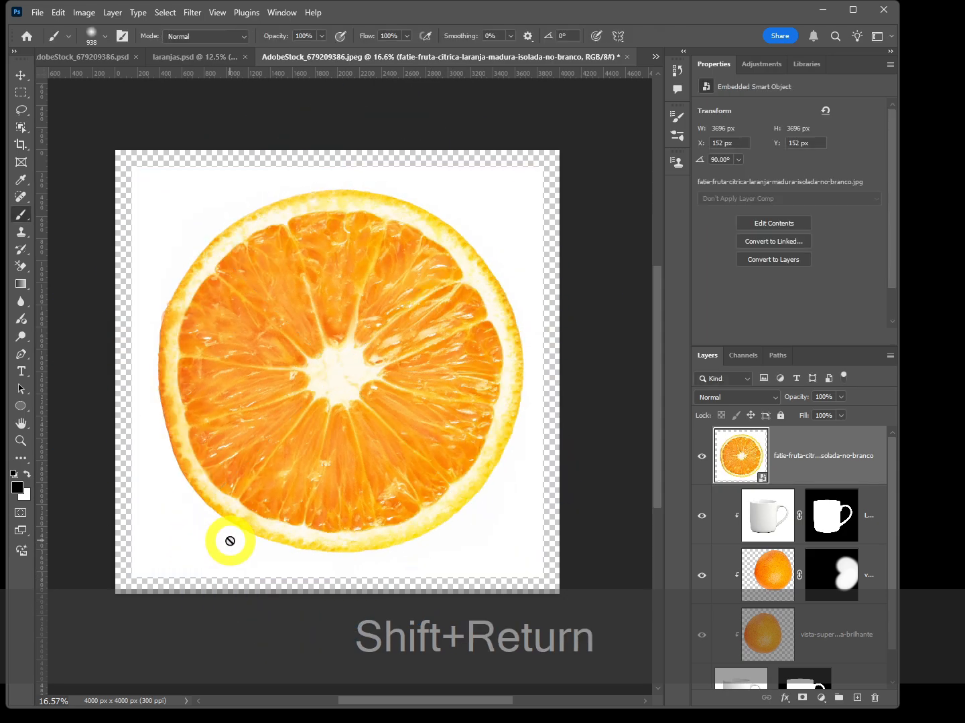
Step: Select the whole orange slice with the Object Selection tool and contract the selection by 10 pixels
drag(27, 121, 67, 134)
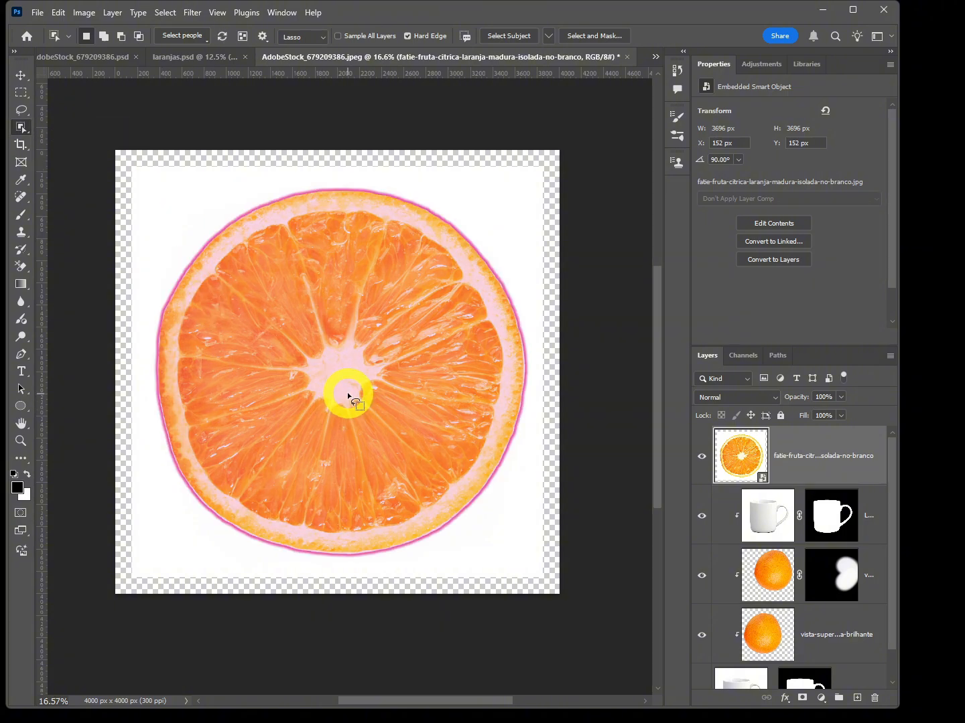
click(336, 382)
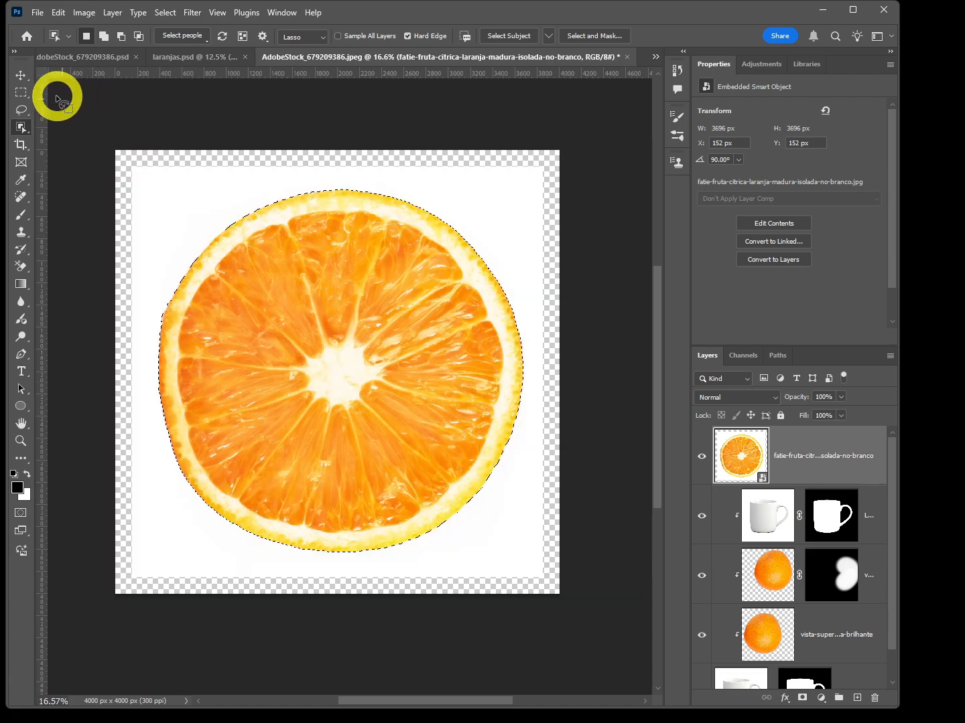
click(21, 78)
click(165, 13)
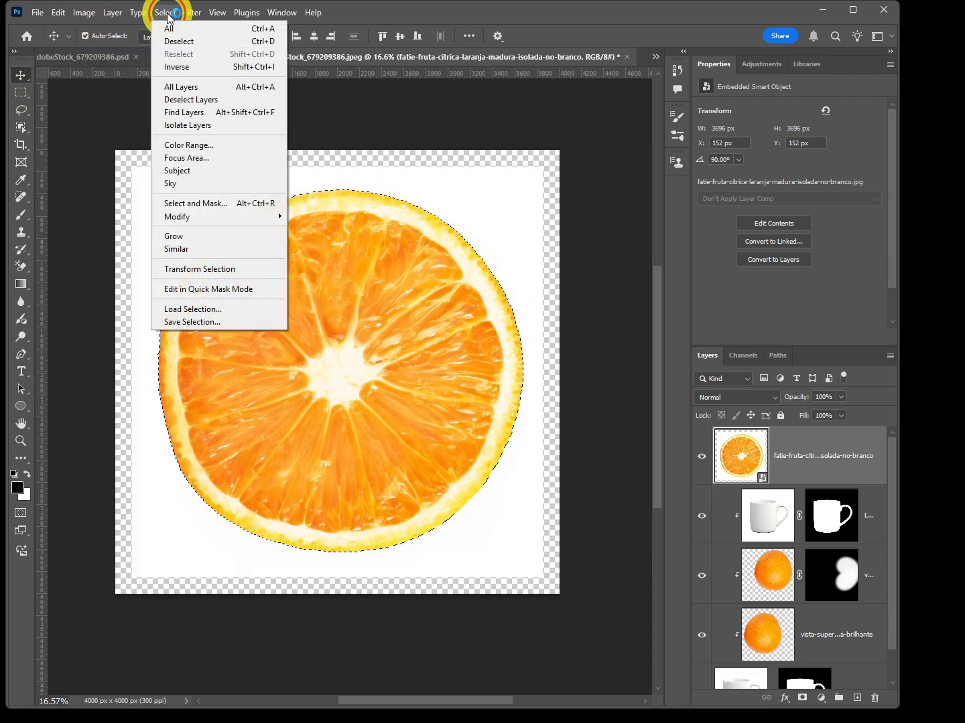
mouse_move(219, 221)
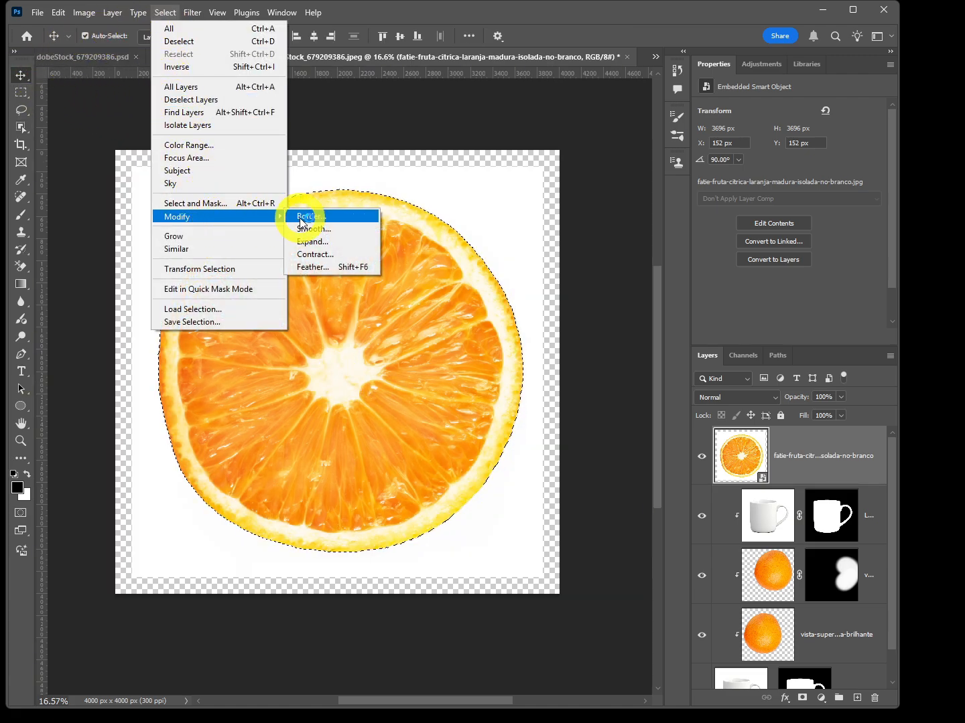
click(313, 253)
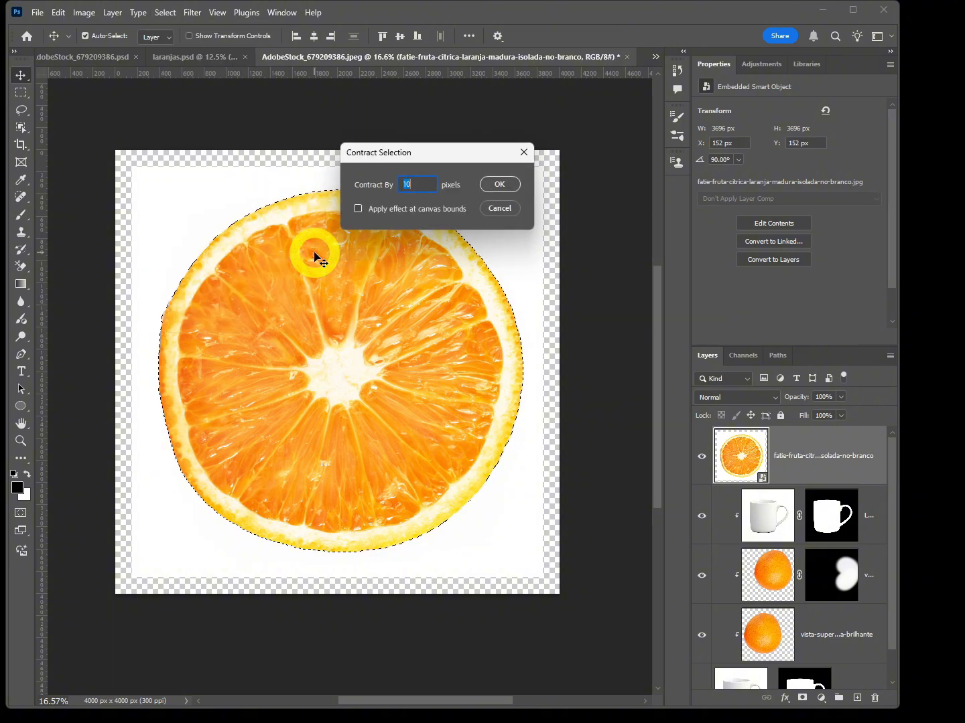
text(10)
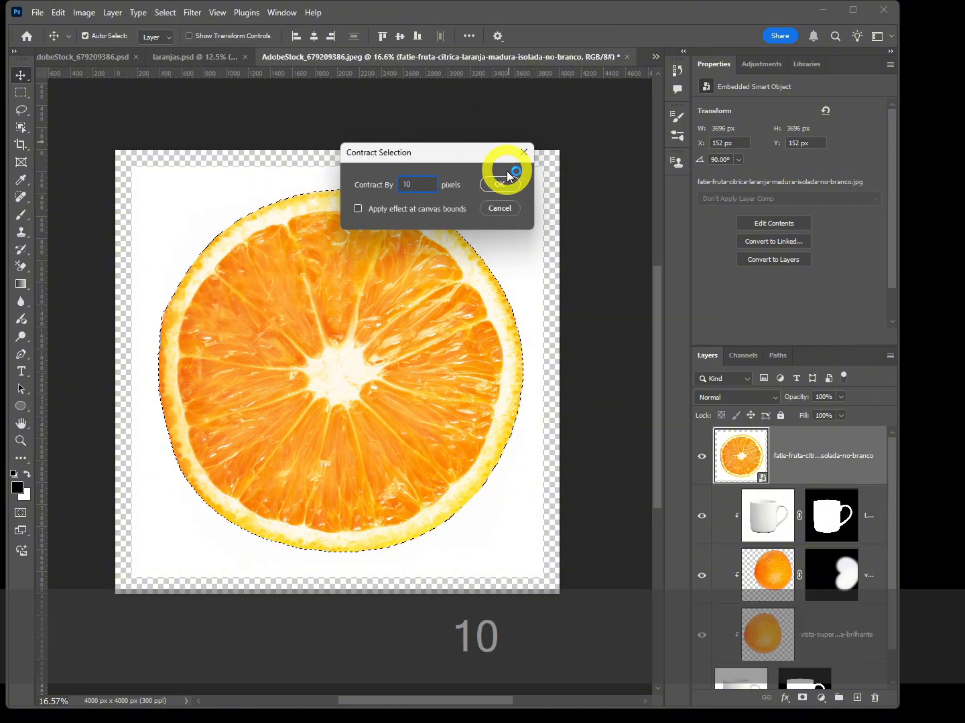
click(500, 183)
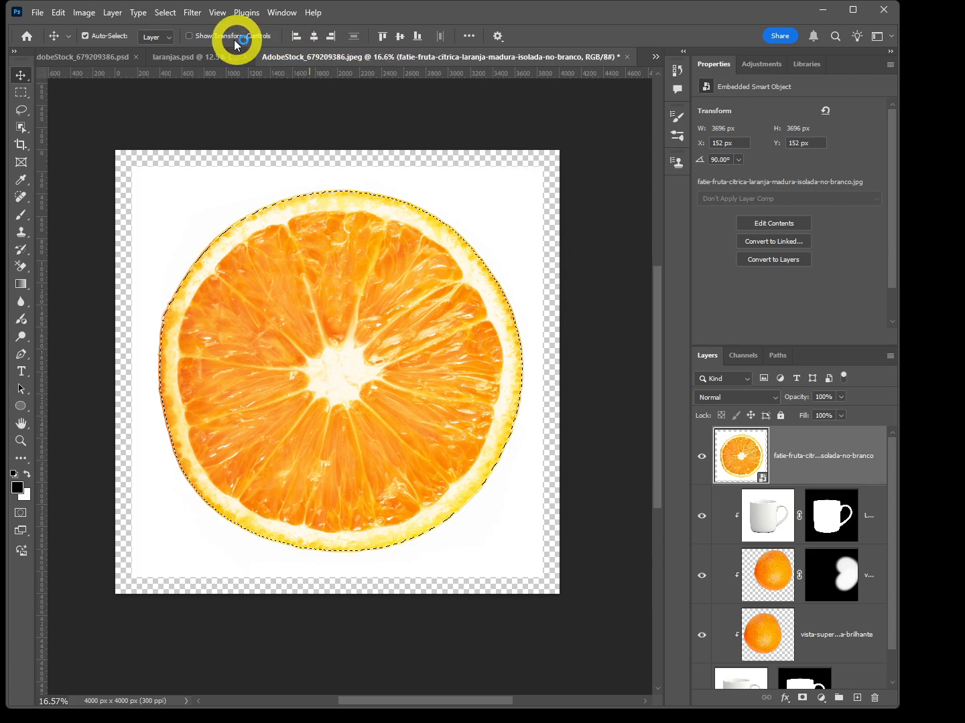
Step: Smooth the orange slice selection with a 20-pixel sample radius and add it as a layer mask on the slice layer
click(161, 13)
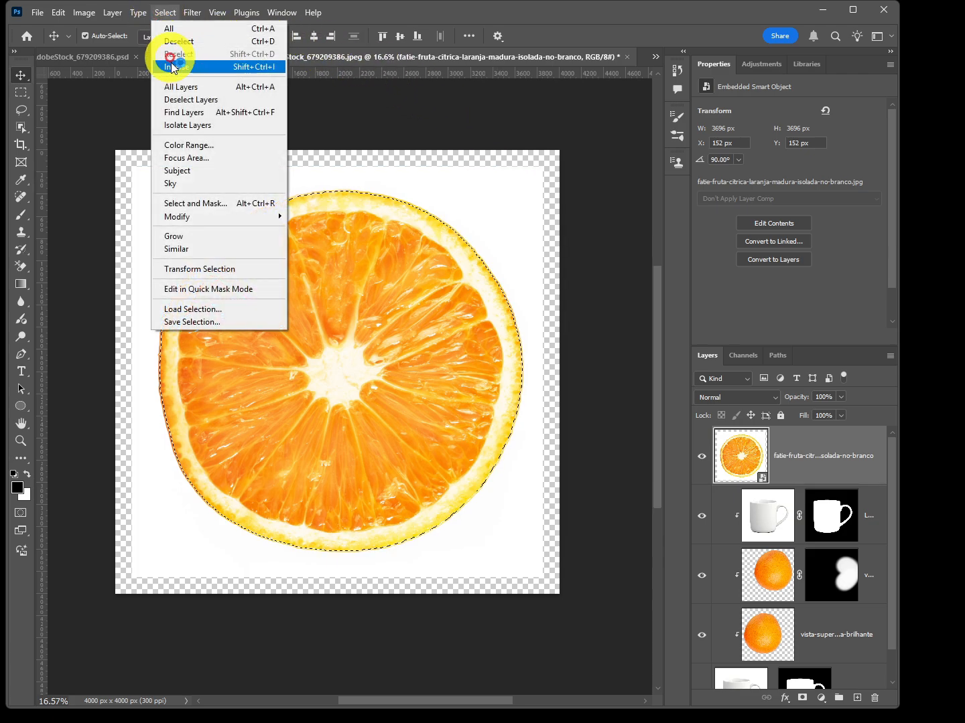
click(216, 218)
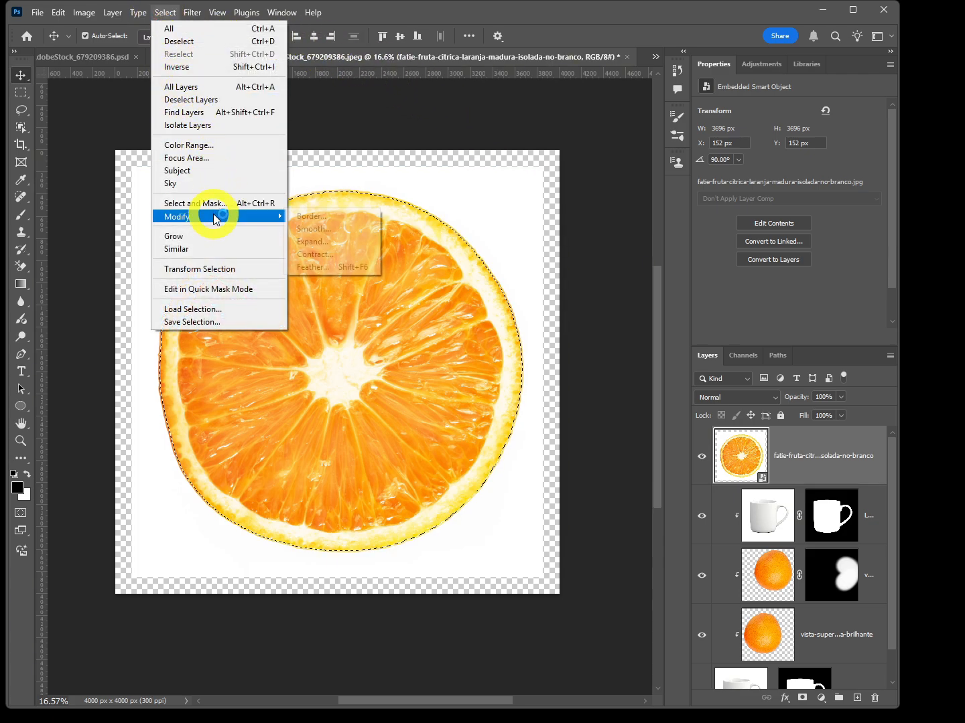
click(327, 229)
text(20)
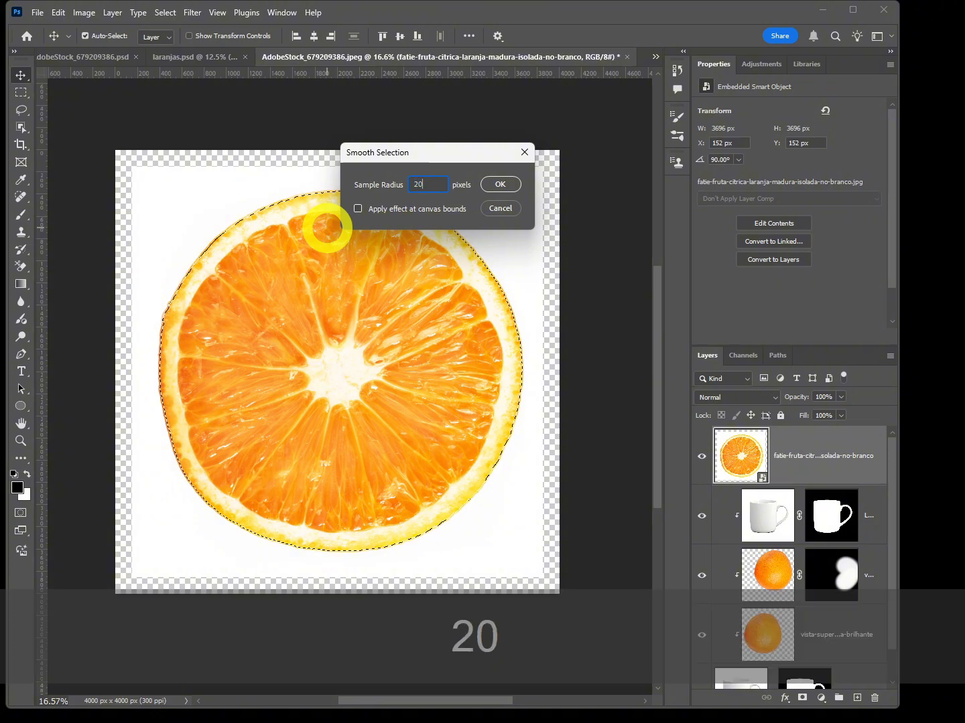
click(504, 185)
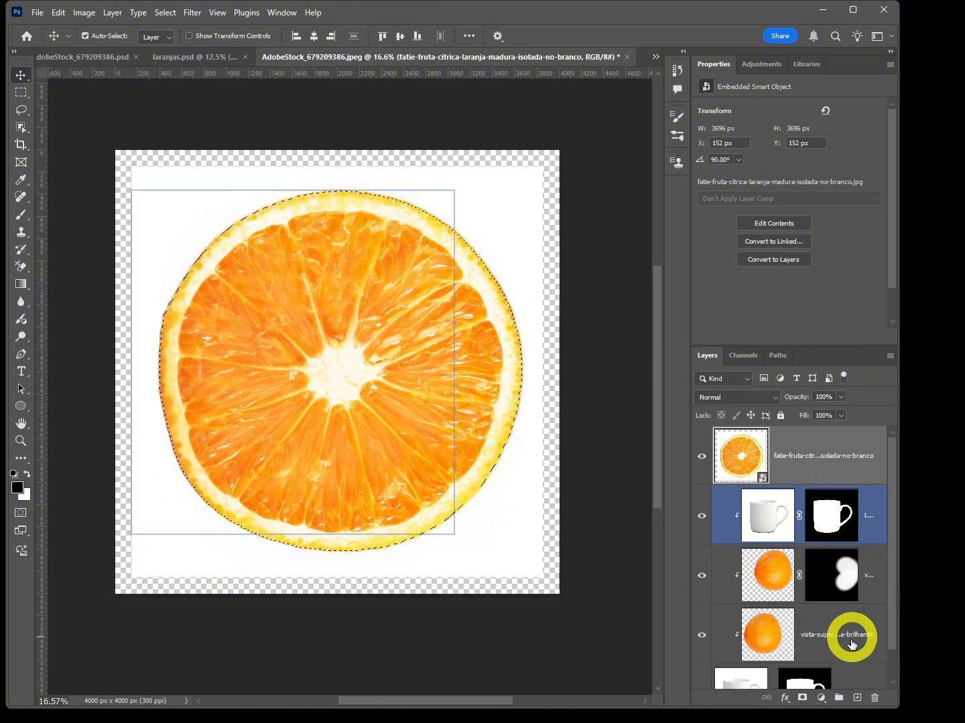
click(801, 698)
Step: Rasterize the orange slice layer and permanently apply its layer mask
click(872, 638)
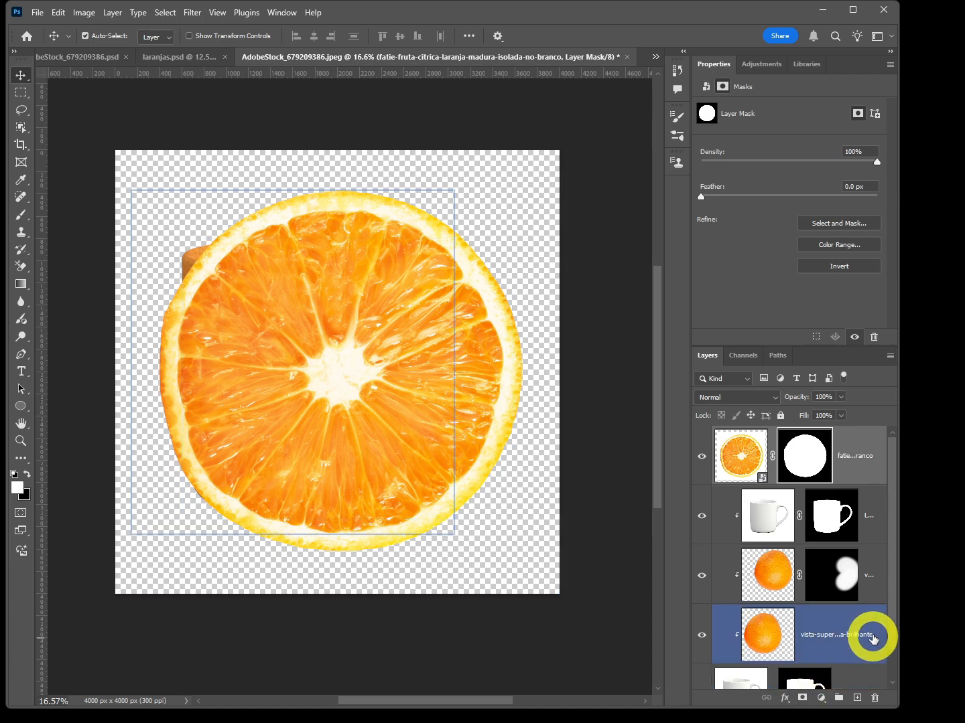
click(865, 571)
click(803, 454)
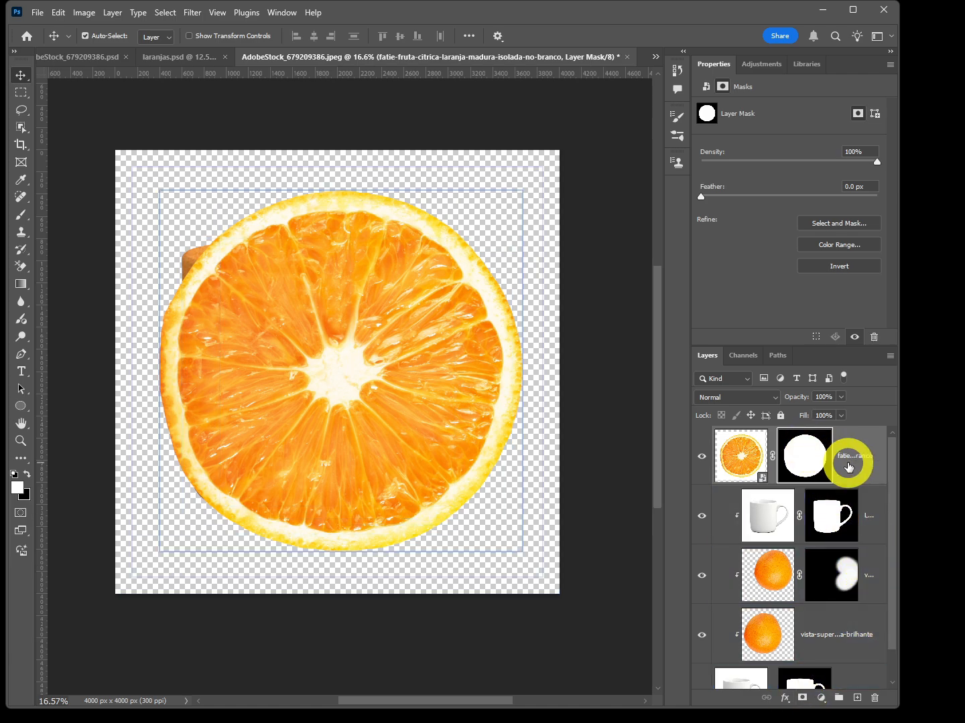
right_click(851, 463)
click(883, 657)
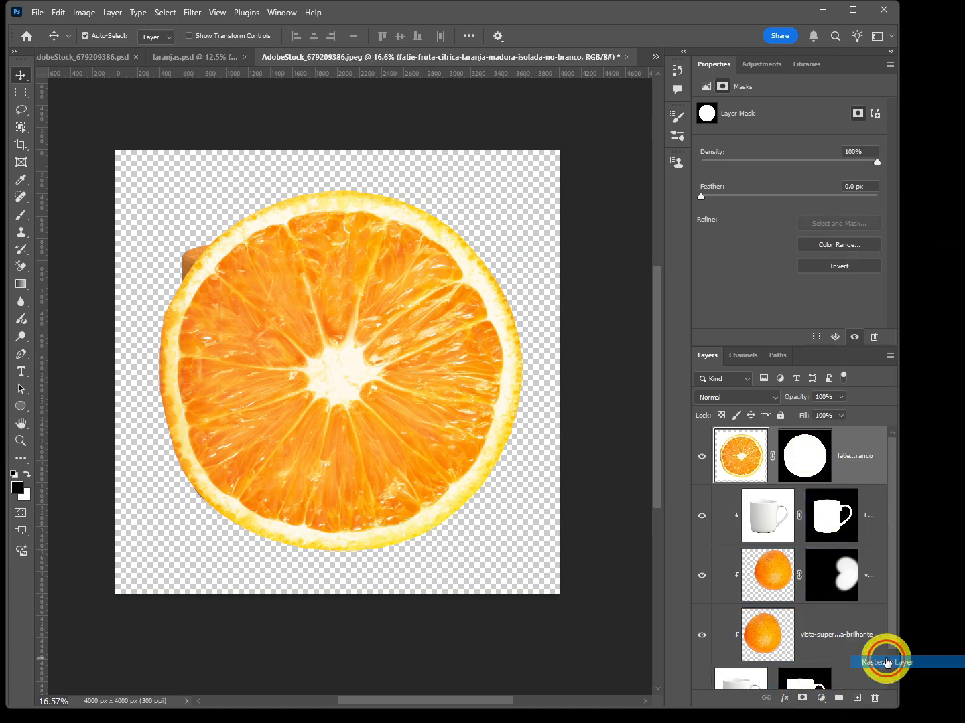
click(858, 559)
click(808, 456)
right_click(809, 457)
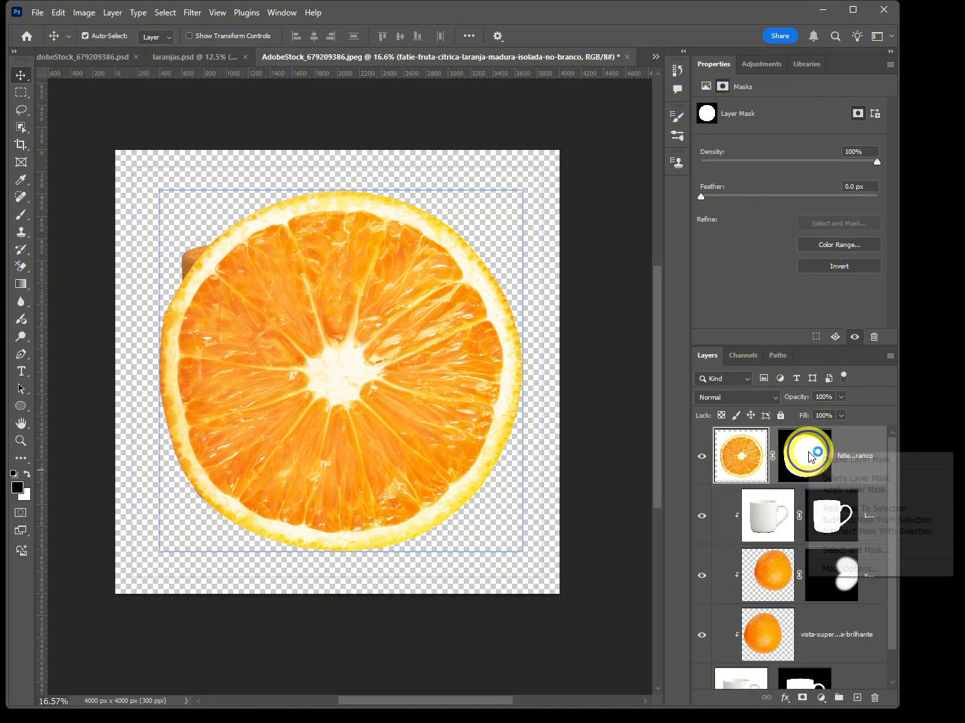
click(837, 490)
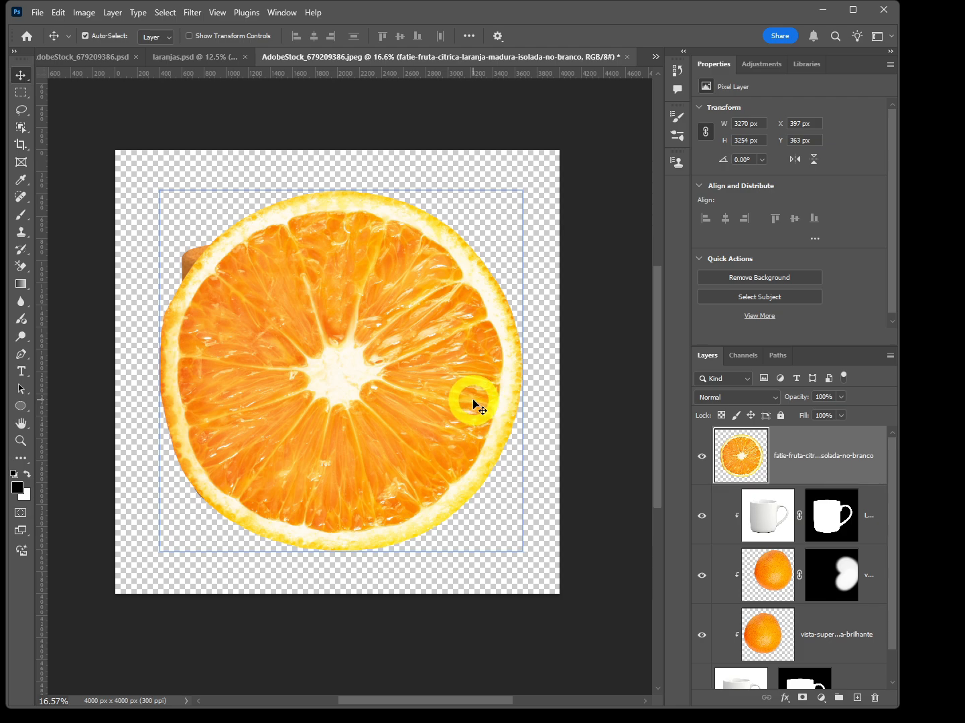
key(ctrl+t)
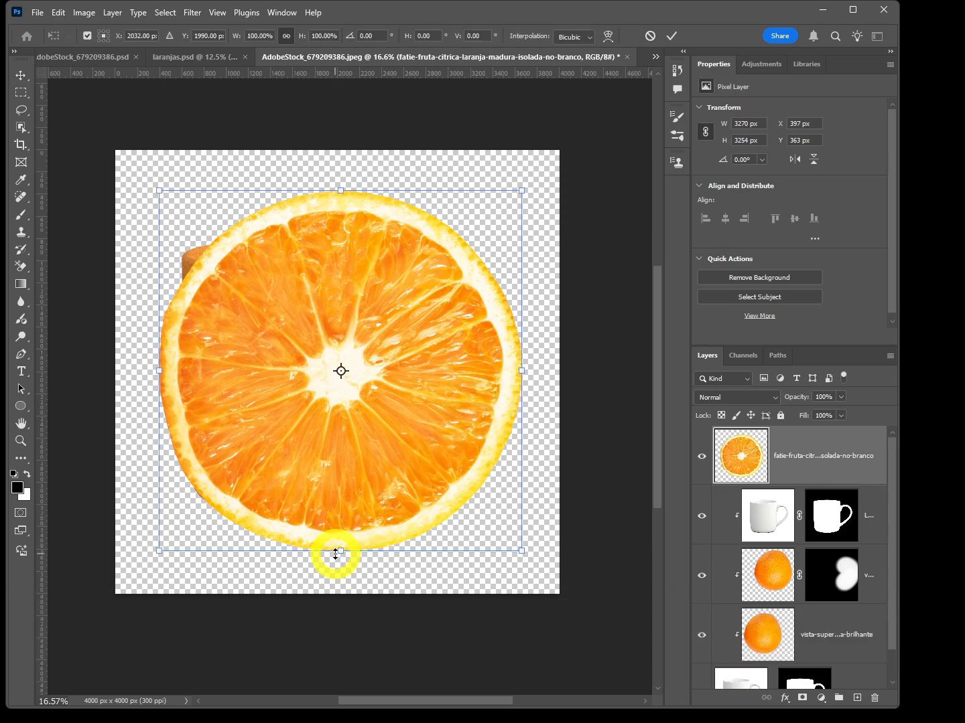
click(286, 37)
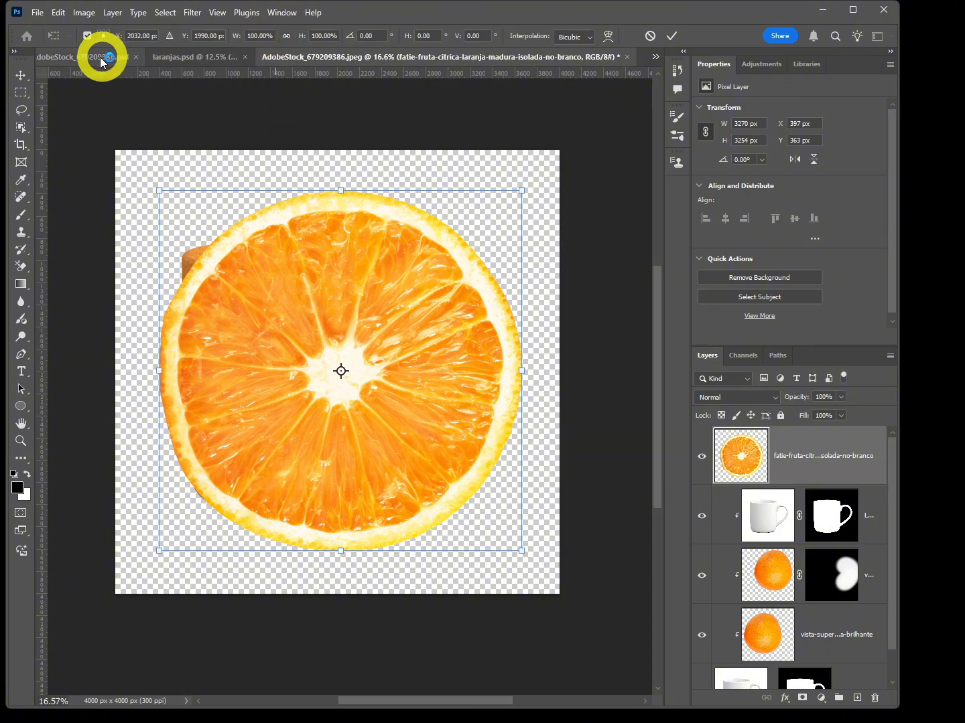
click(21, 75)
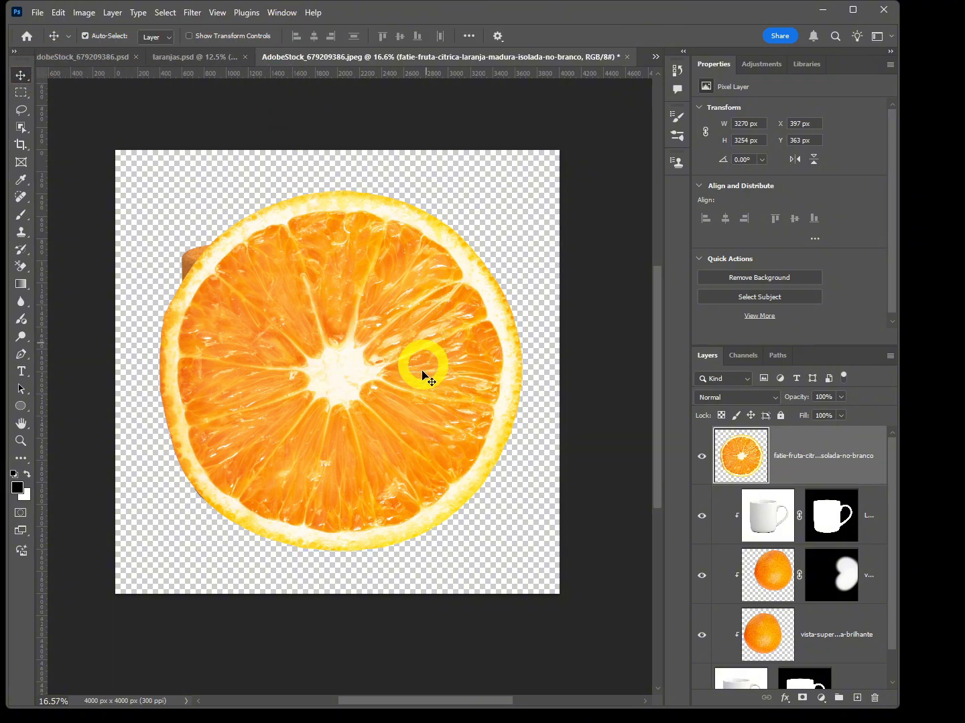
Step: Free-transform the orange slice, flattening it to about 343 px high, and move it over the mug's rim
key(ctrl+t)
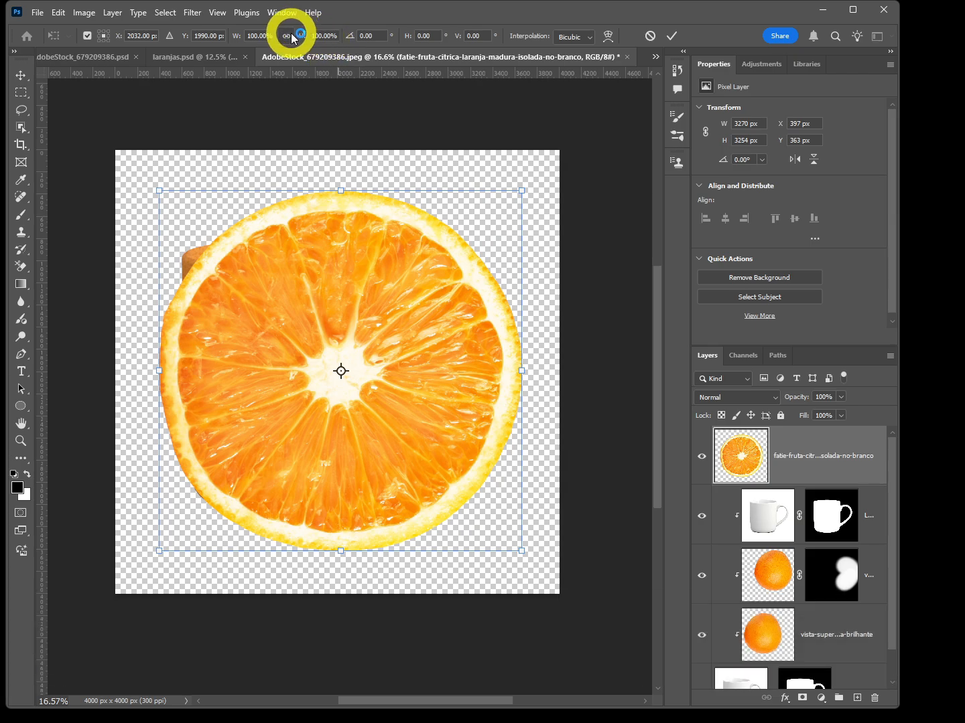
drag(341, 550, 351, 257)
scroll(249, 231, up, 4)
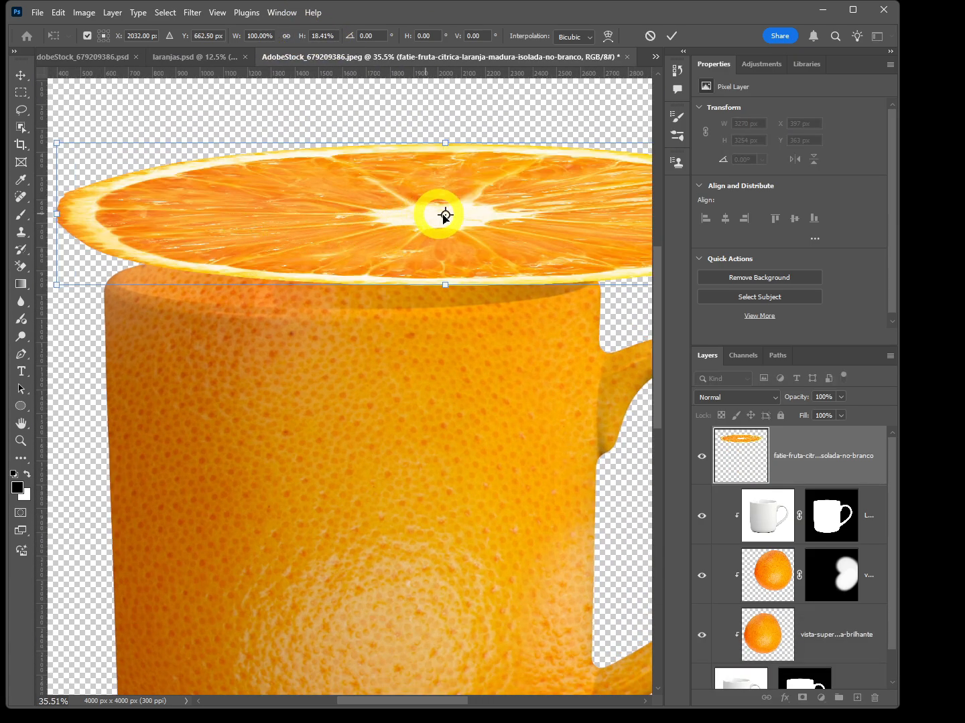
drag(500, 226, 409, 309)
drag(350, 367, 349, 302)
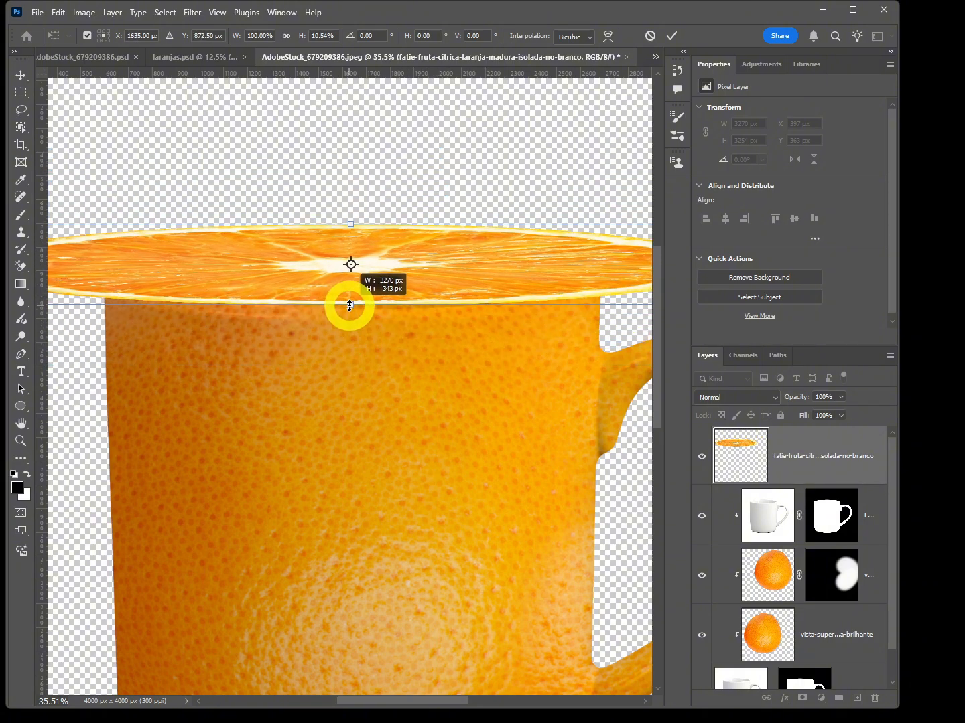
Step: Narrow the flattened slice symmetrically about its center to about 62% width, matching the mug's opening
scroll(351, 302, down, 1)
scroll(635, 299, down, 1)
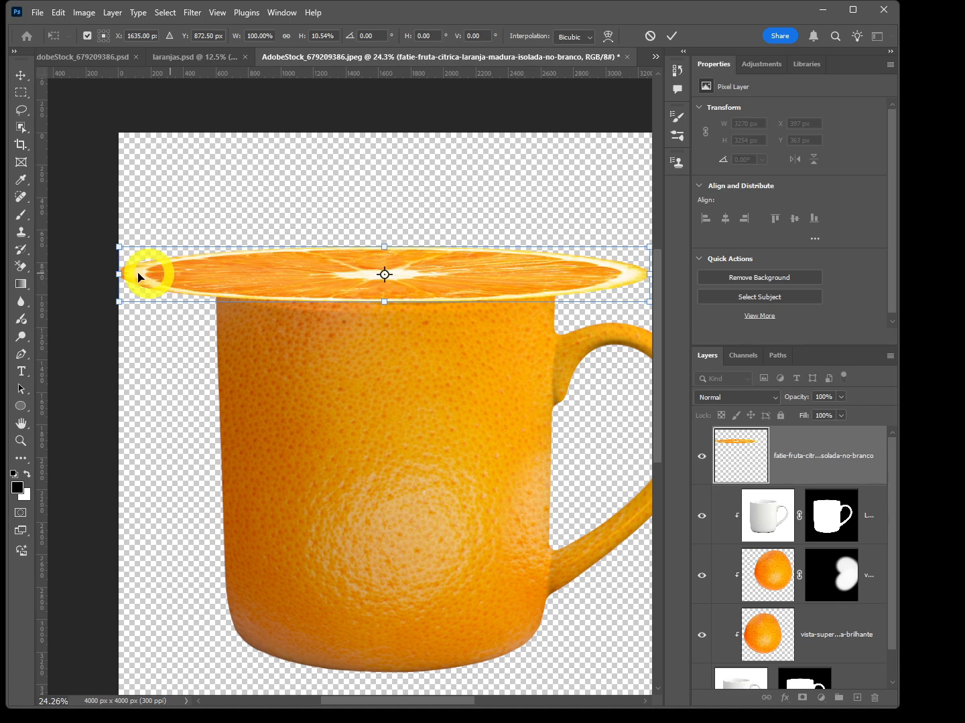
key(shift)
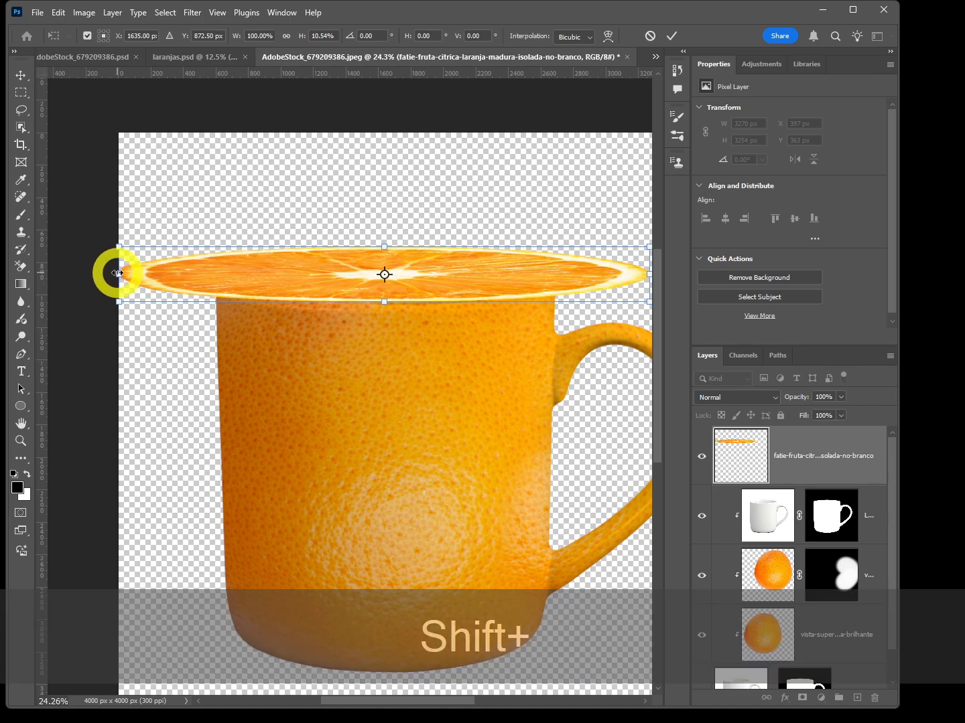
key(alt)
drag(118, 273, 219, 274)
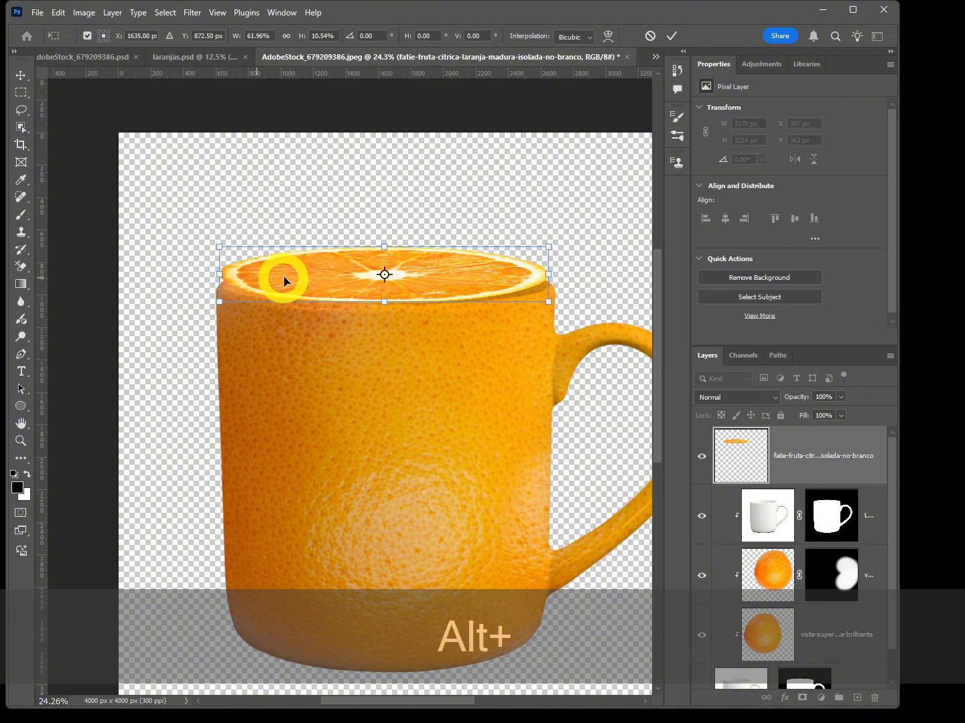
Step: Fit the slice inside the mug's rim at about 1998 by 238 px and commit the transform
scroll(284, 280, up, 3)
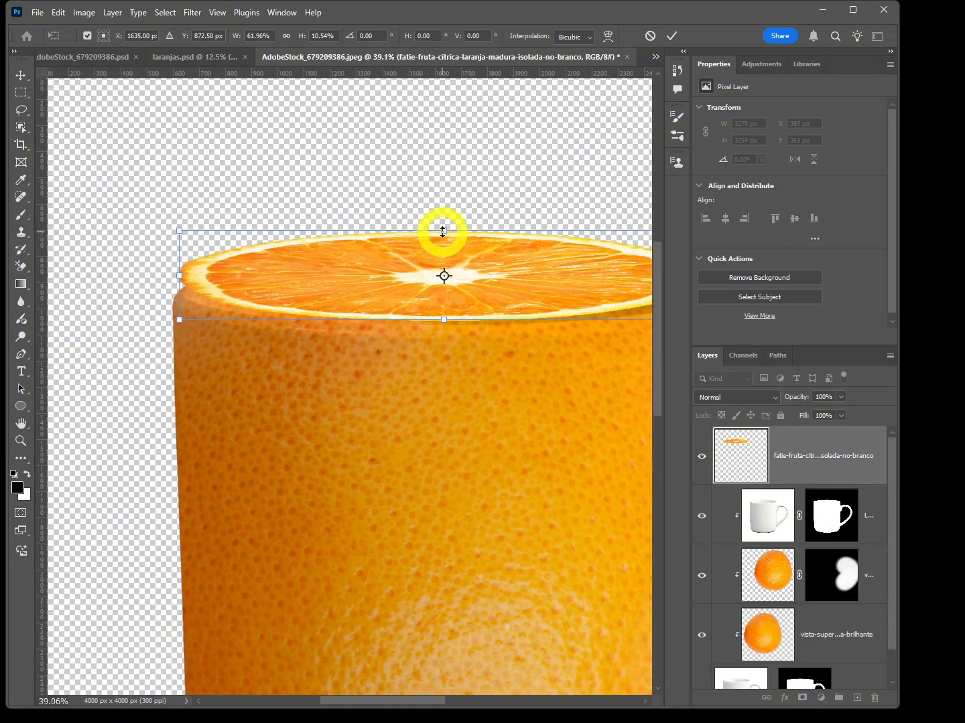
drag(442, 232, 441, 264)
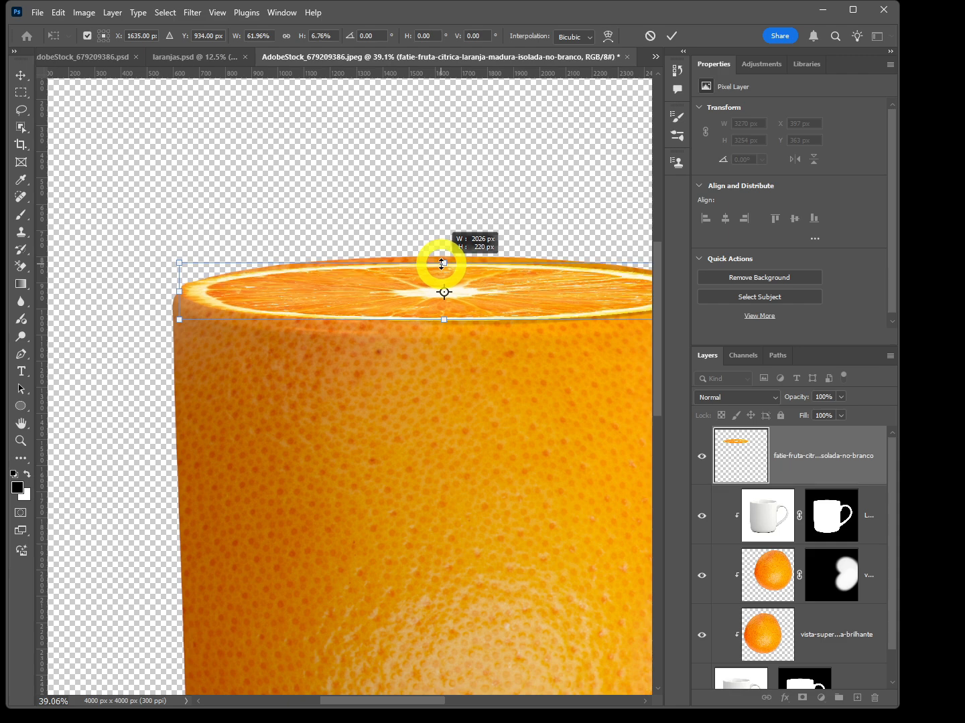
mouse_move(443, 320)
mouse_down()
mouse_move(443, 311)
mouse_move(442, 323)
mouse_up()
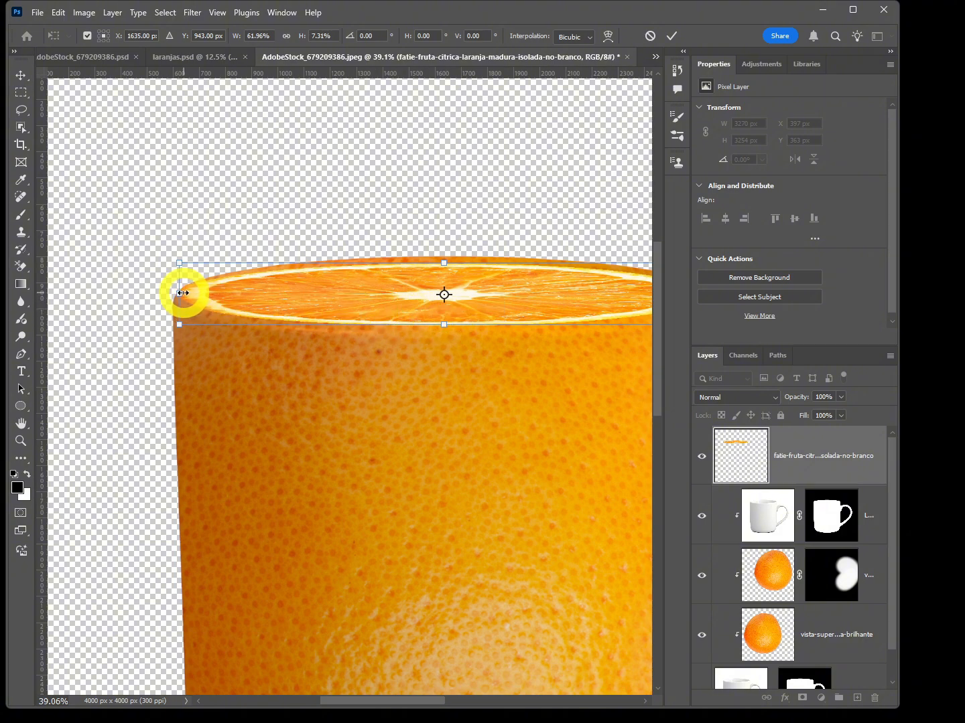
drag(182, 293, 190, 293)
drag(387, 693, 416, 700)
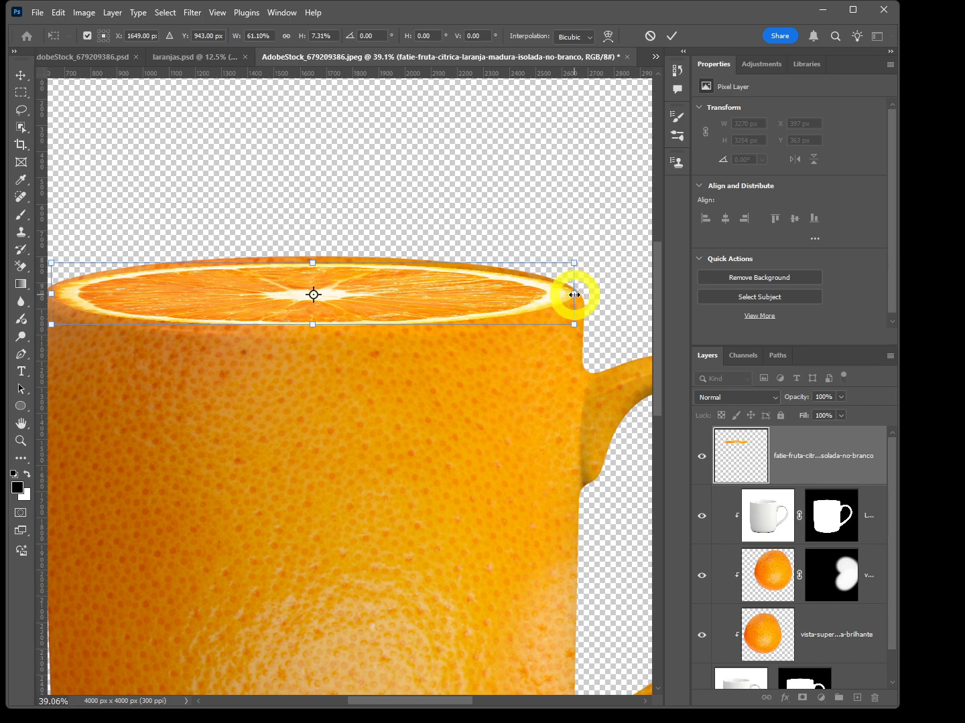
drag(574, 295, 571, 294)
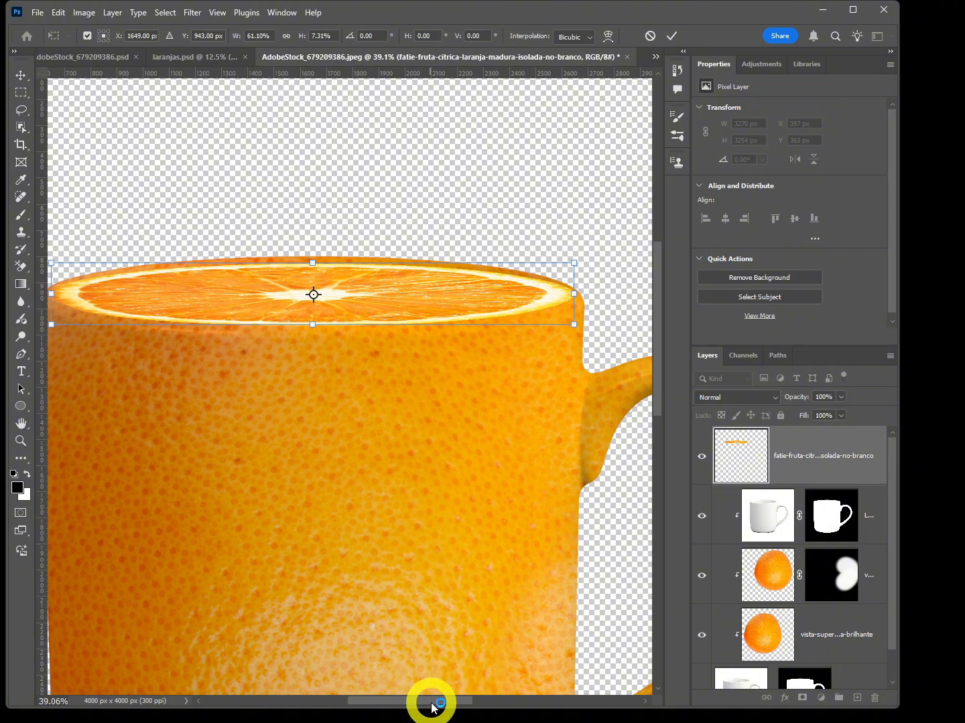
drag(432, 706, 424, 706)
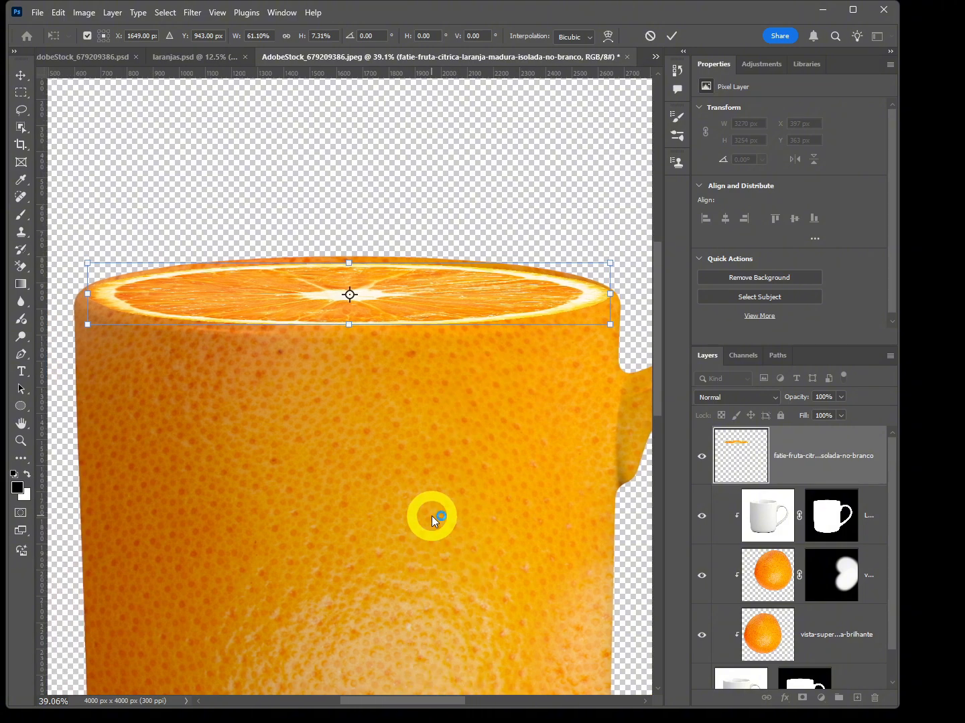
key(Return)
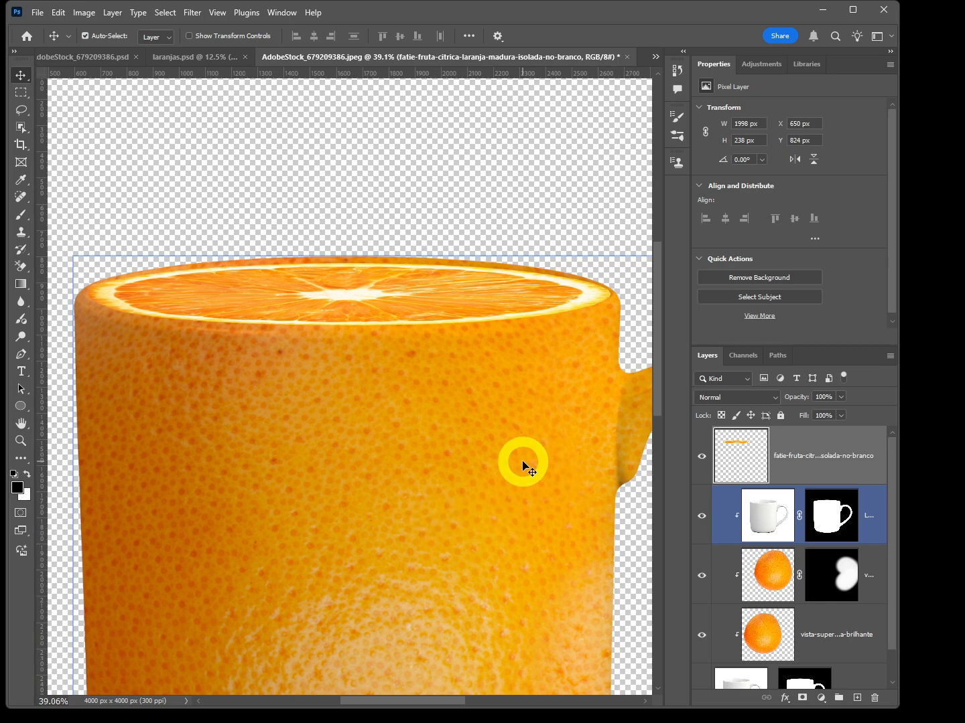
Step: Create a new layer group at the top of the stack and move the orange slice layer into it
key(ctrl+0)
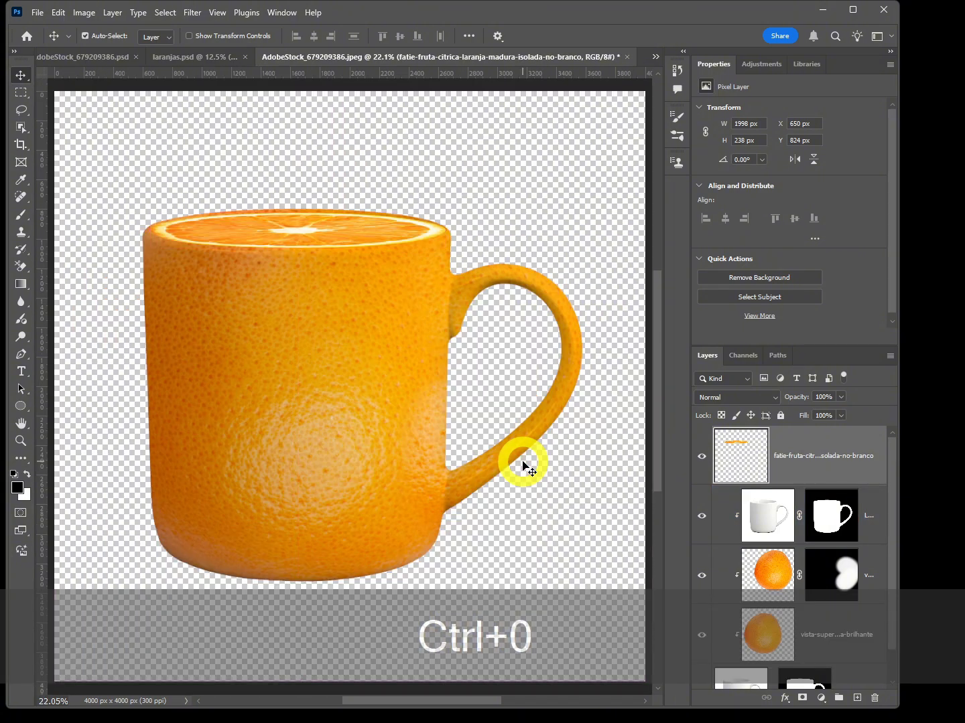
click(215, 251)
scroll(215, 251, up, 2)
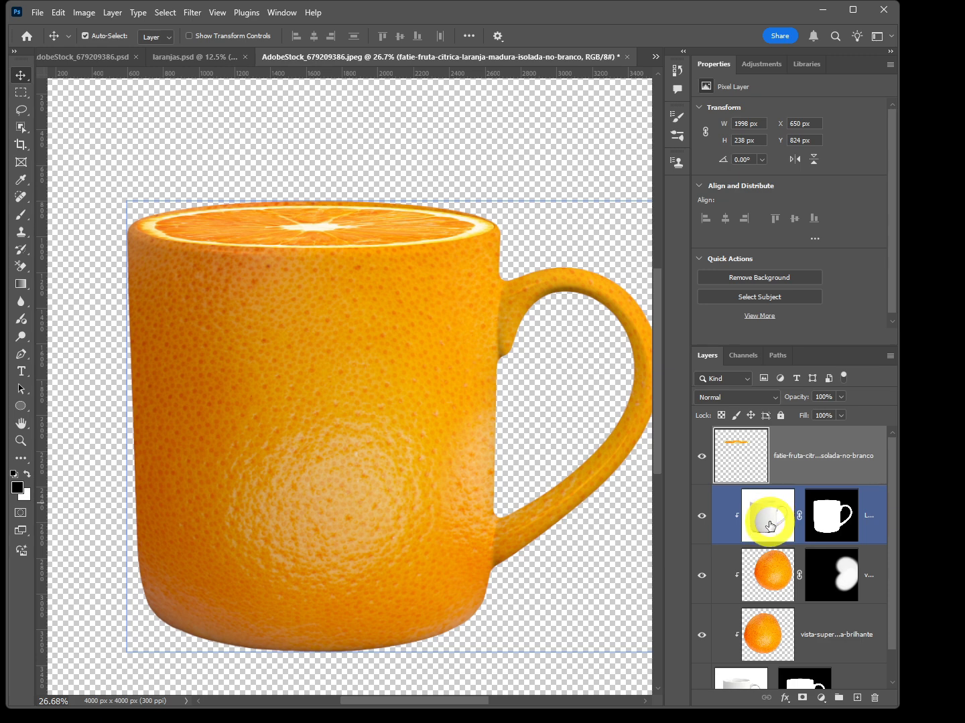
click(818, 477)
shift+click(839, 631)
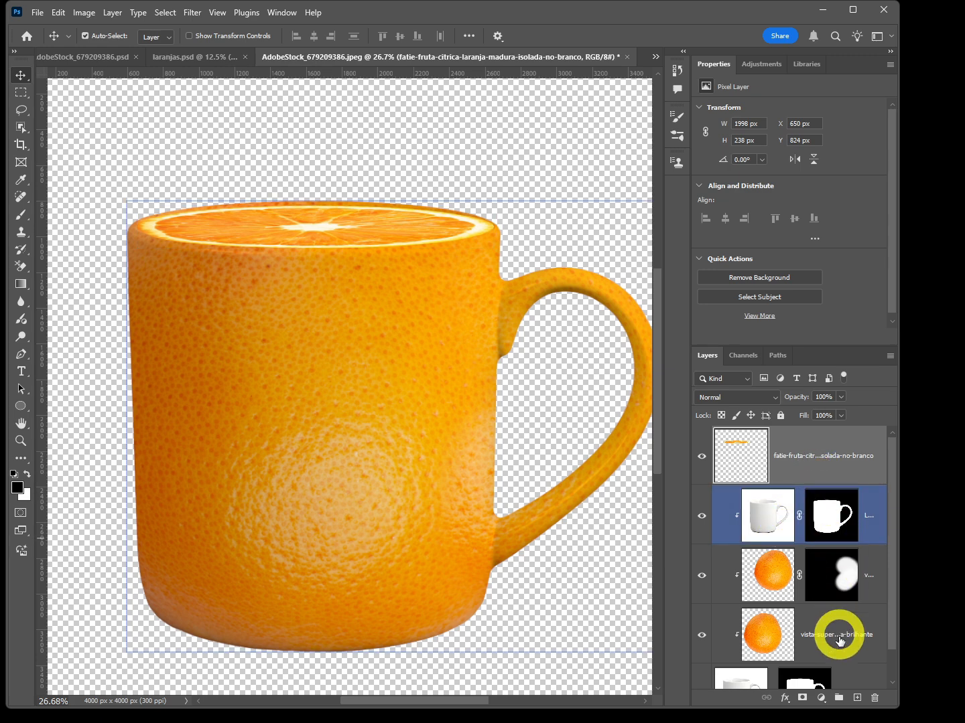
click(838, 697)
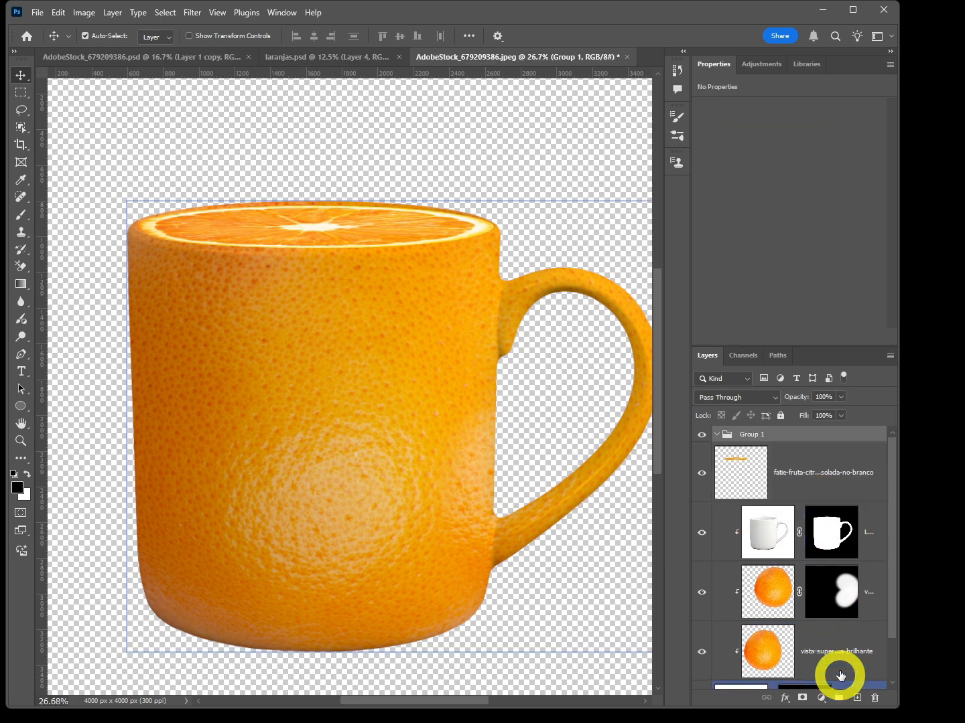
click(745, 473)
click(725, 436)
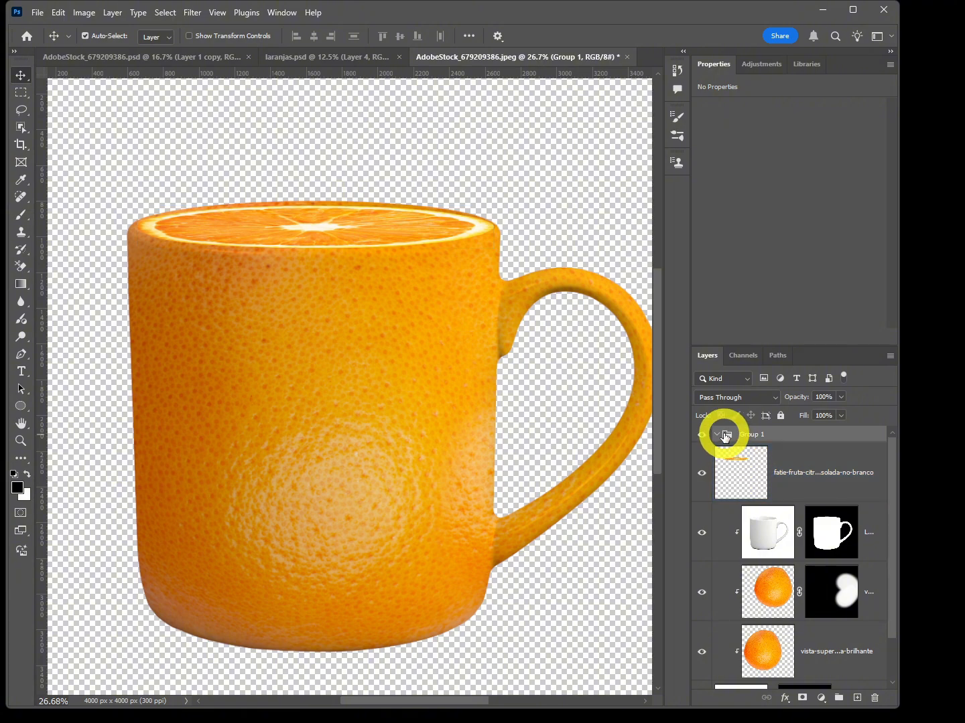
drag(741, 472, 761, 438)
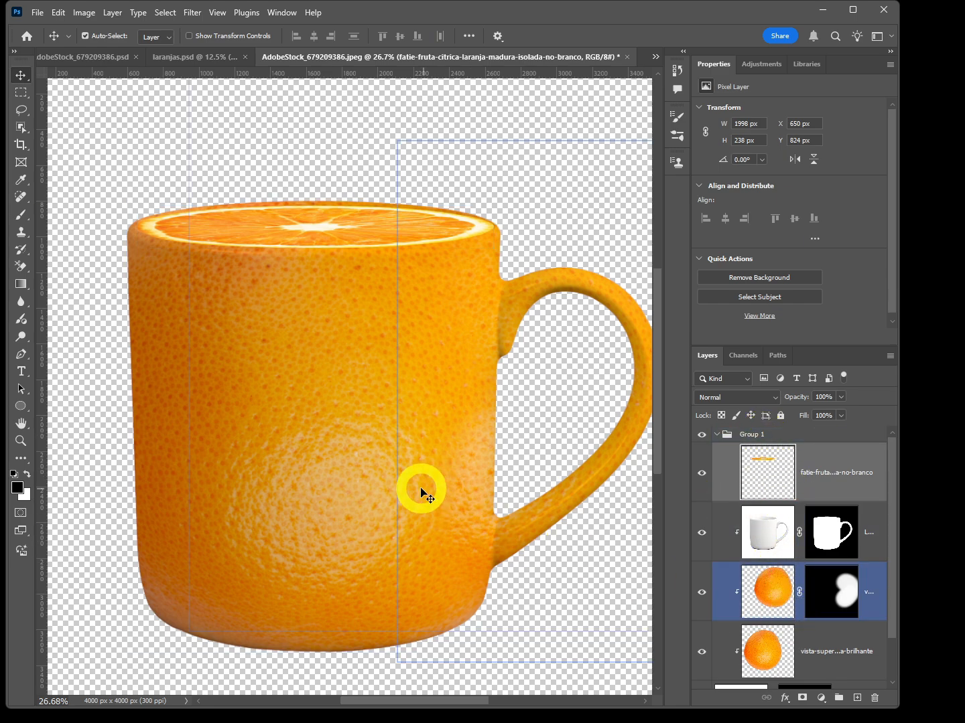
Step: Show only the base mug layer, Layer 0, make its image active for Quick Selection and clear any existing selection
scroll(780, 643, down, 1)
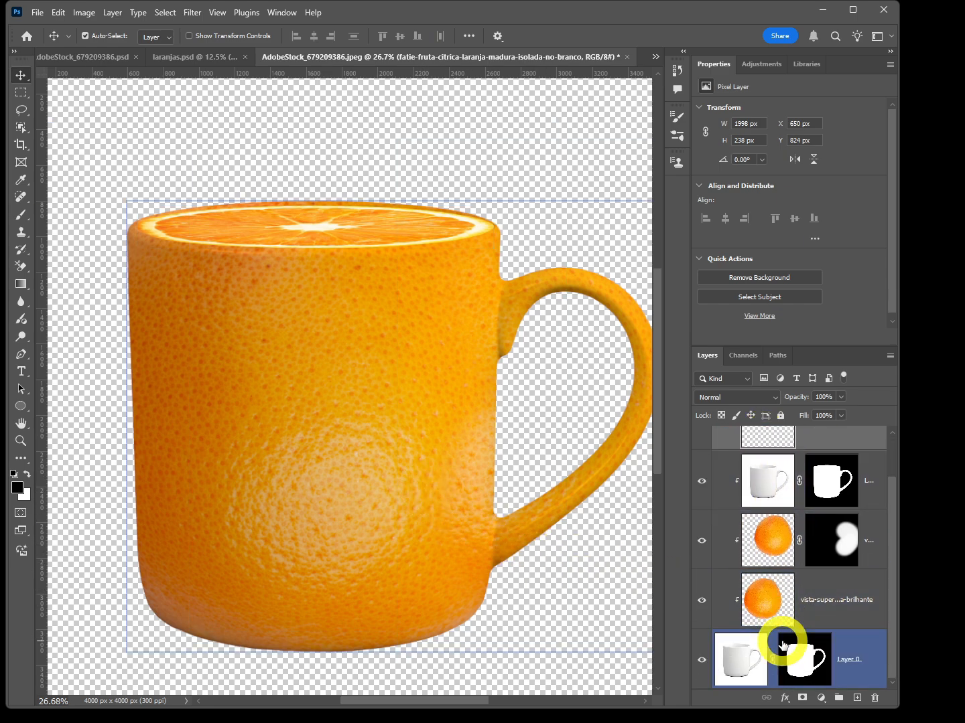
alt+click(700, 660)
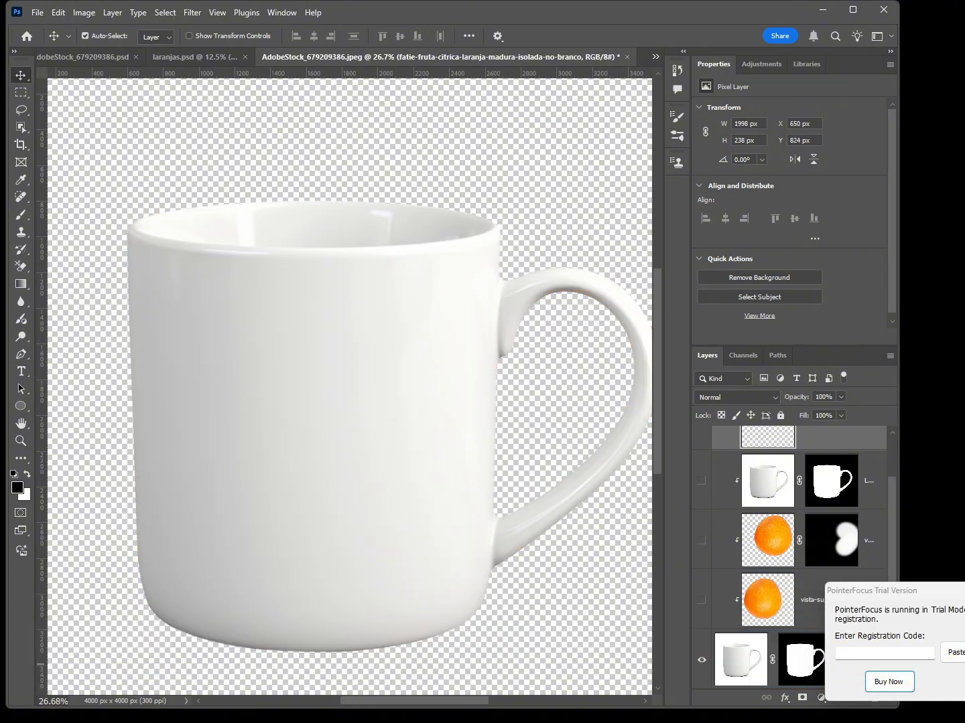
key(w)
click(741, 672)
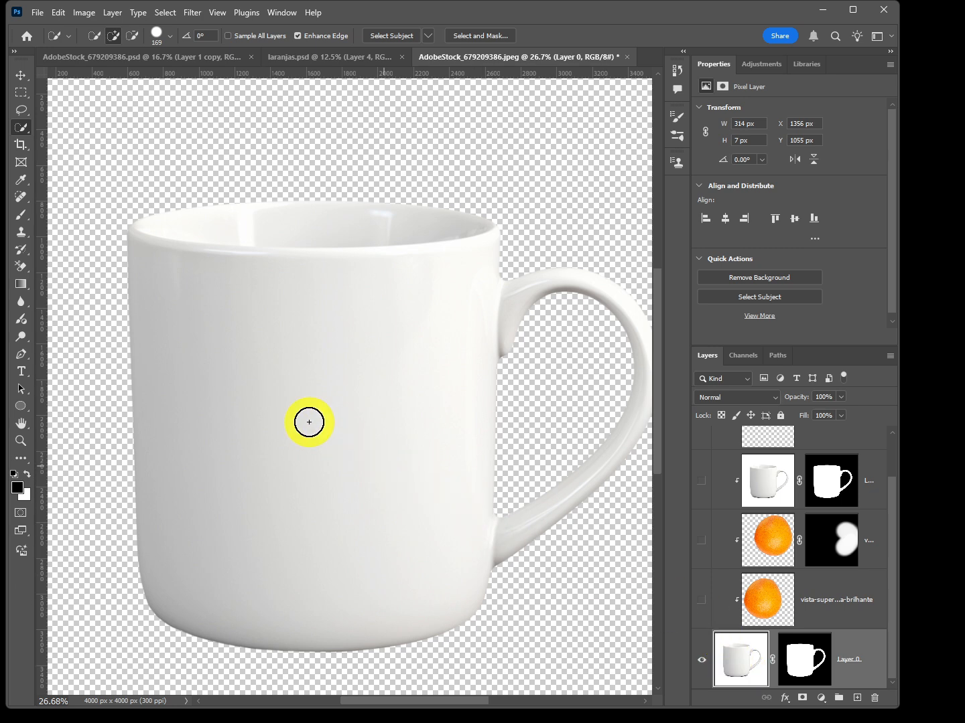
key(ctrl+d)
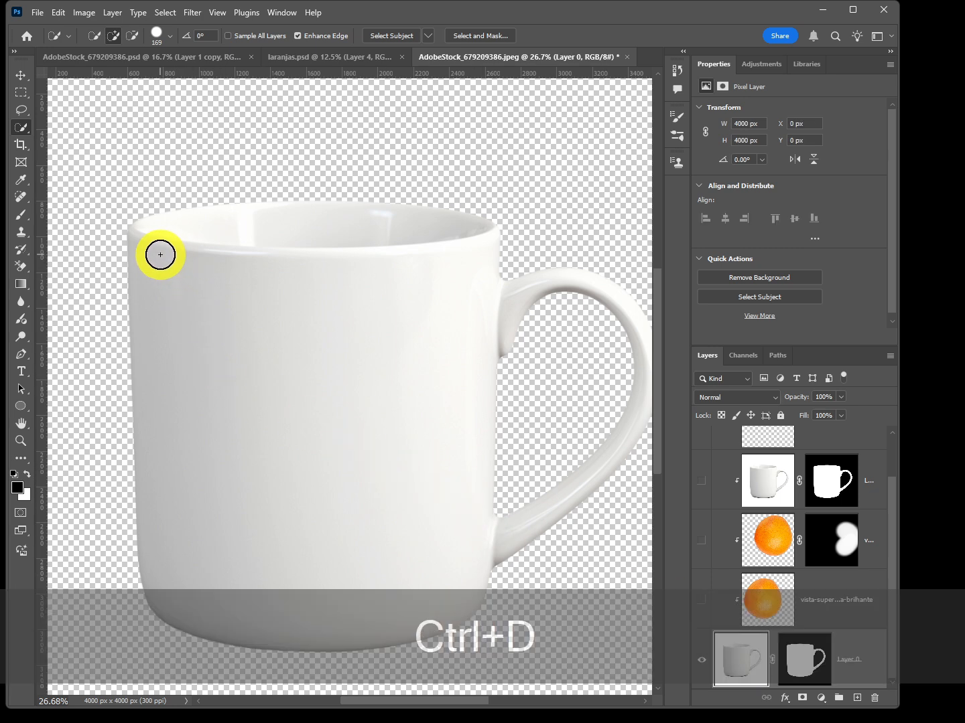
Step: Quick-select the mug's outer body without the opening or handle, adding the rim corner near the handle with a 27 px brush
mouse_move(172, 255)
mouse_down()
mouse_move(199, 271)
mouse_move(254, 278)
mouse_move(247, 272)
mouse_move(261, 267)
mouse_up()
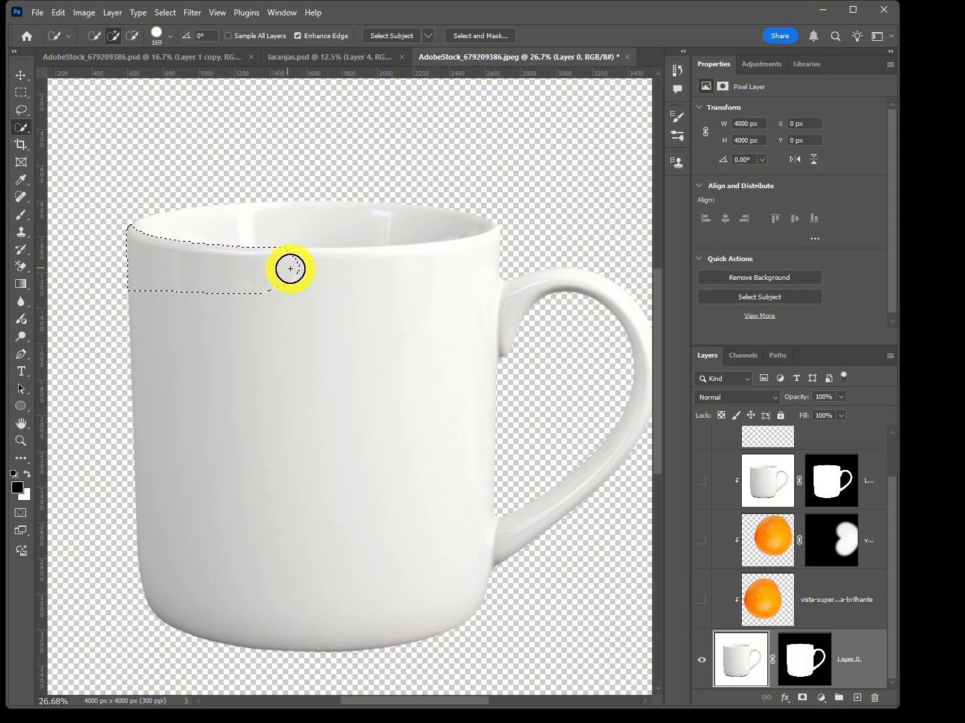
mouse_move(408, 274)
mouse_down()
mouse_move(469, 270)
mouse_move(465, 334)
mouse_up()
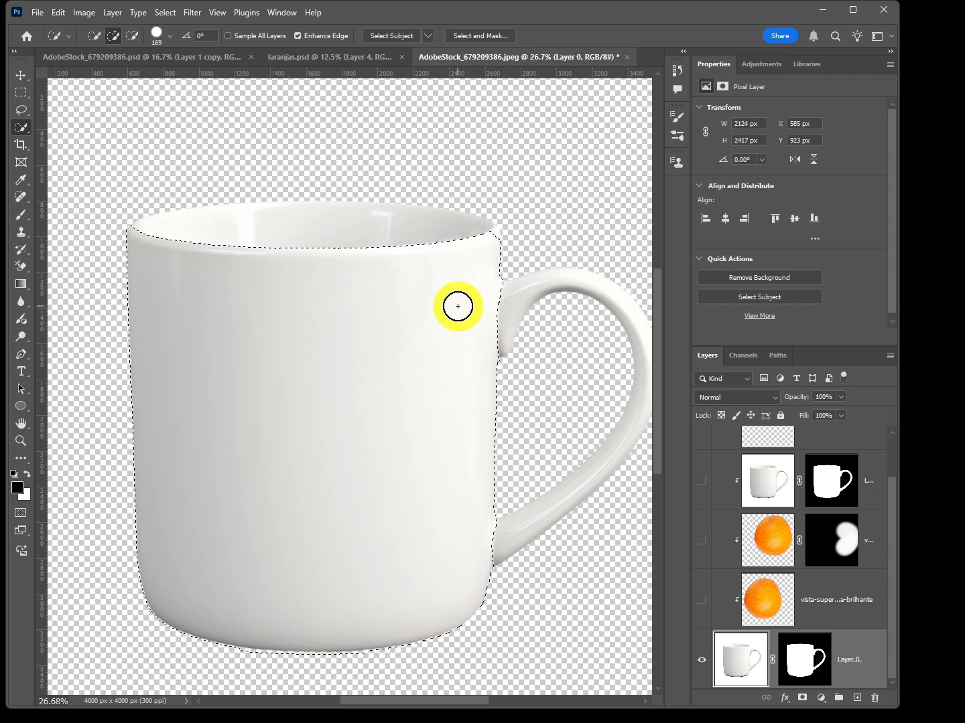
scroll(502, 233, up, 3)
scroll(501, 232, up, 5)
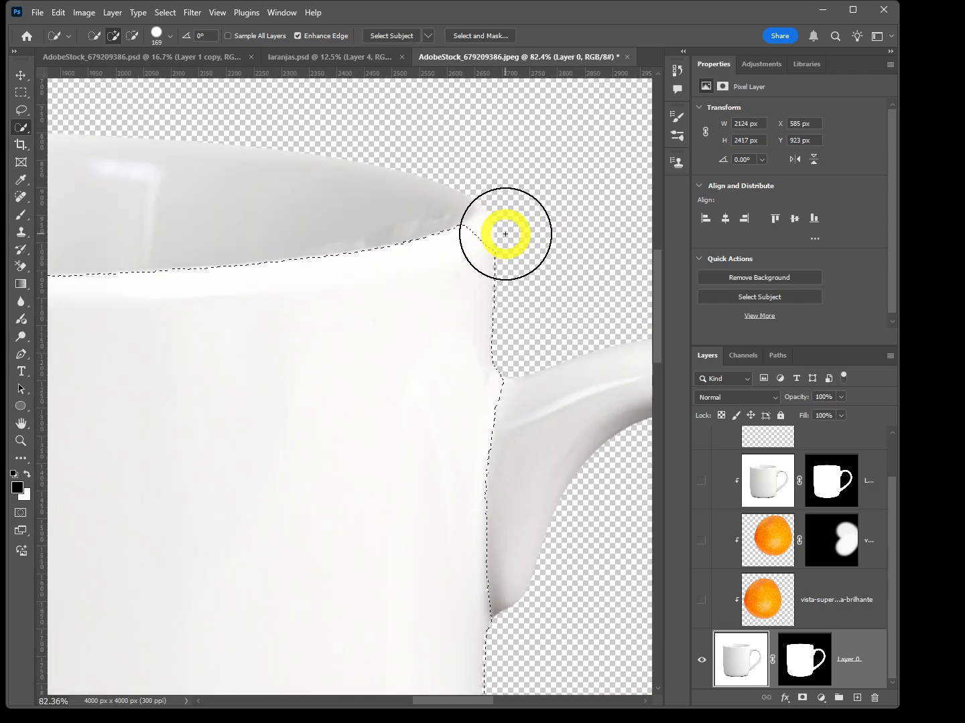
alt+right_click(440, 284)
drag(440, 283, 404, 285)
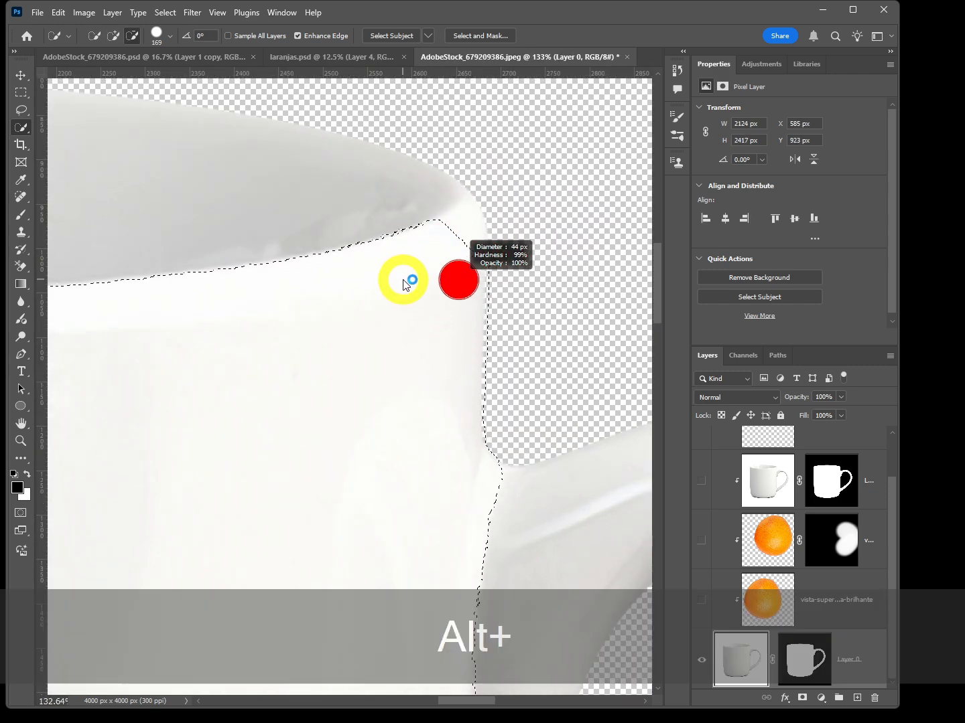
click(461, 232)
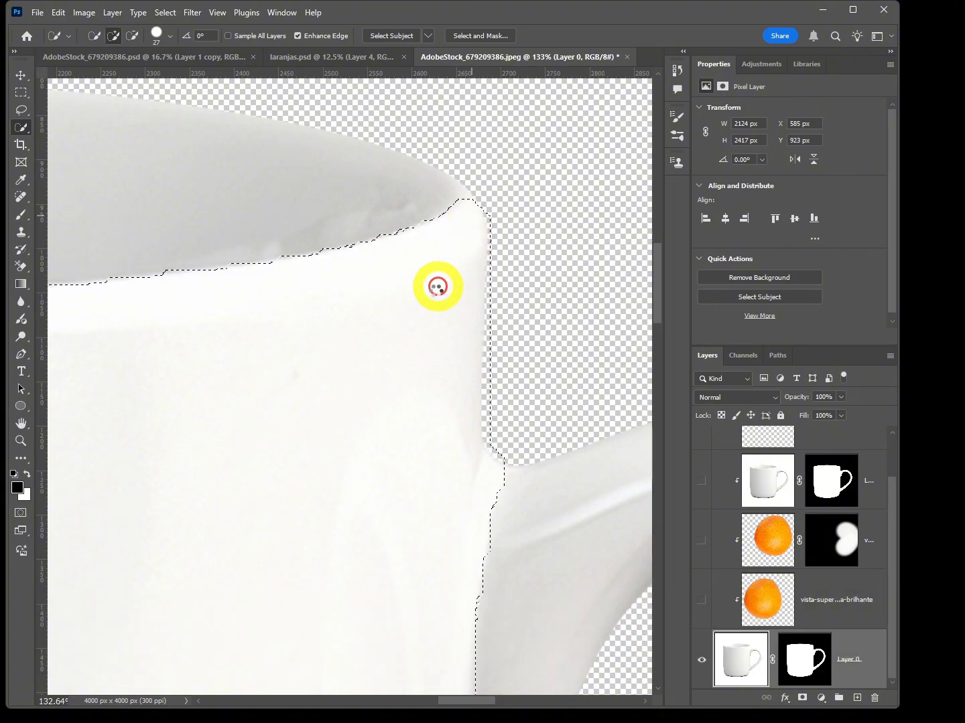
scroll(355, 420, down, 5)
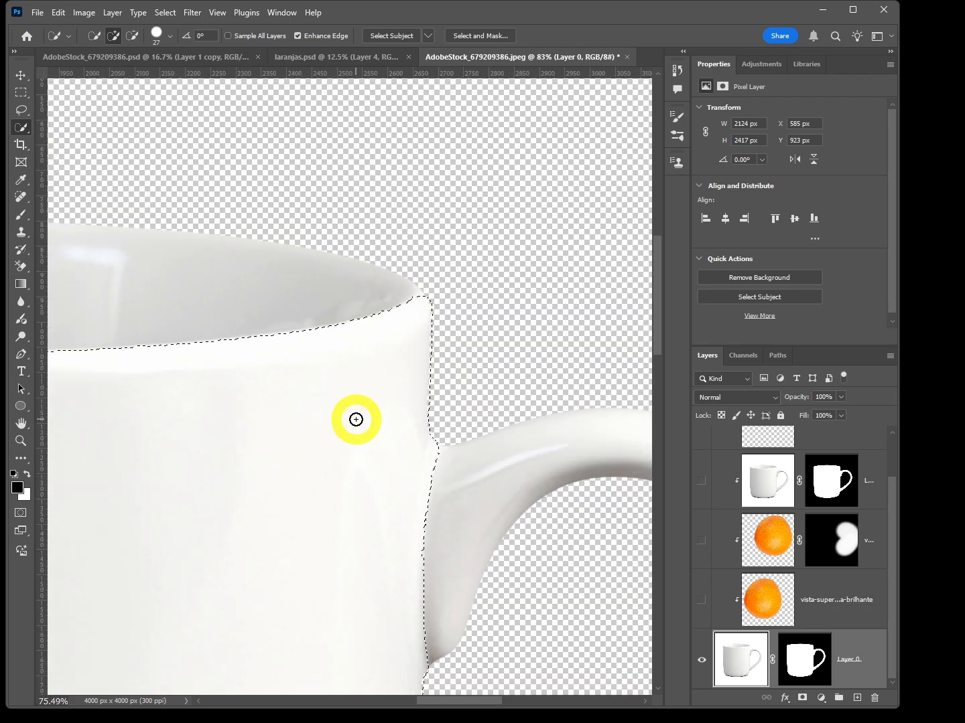
key(ctrl+0)
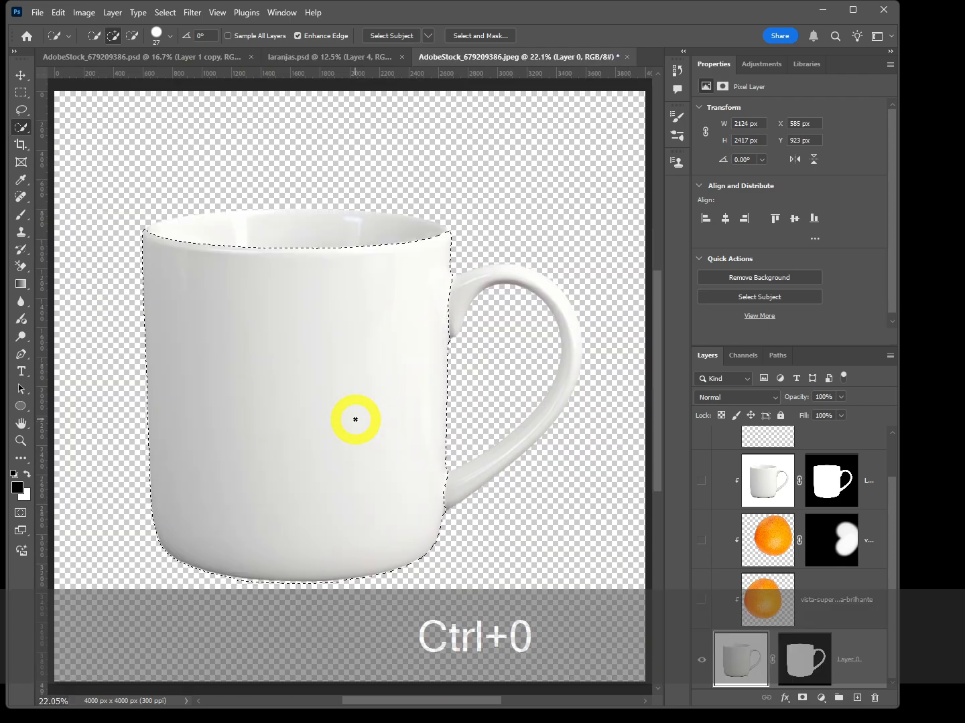
Step: Restore the visibility of all layers and add a layer mask to Group 1 that hides the selected mug body area
key(alt)
alt+click(701, 666)
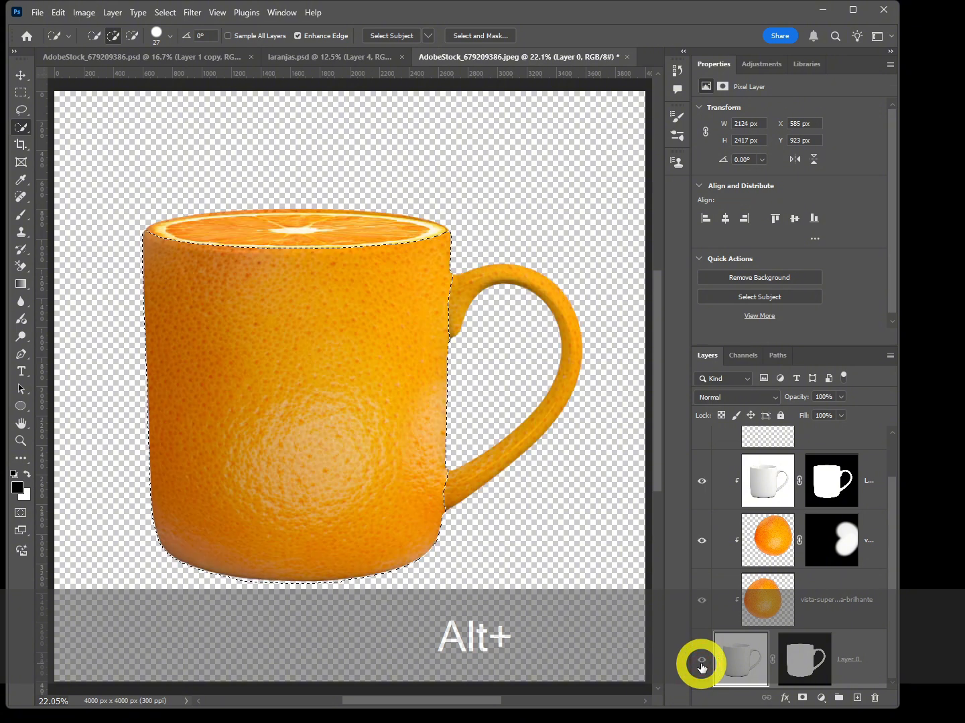
drag(887, 546, 898, 448)
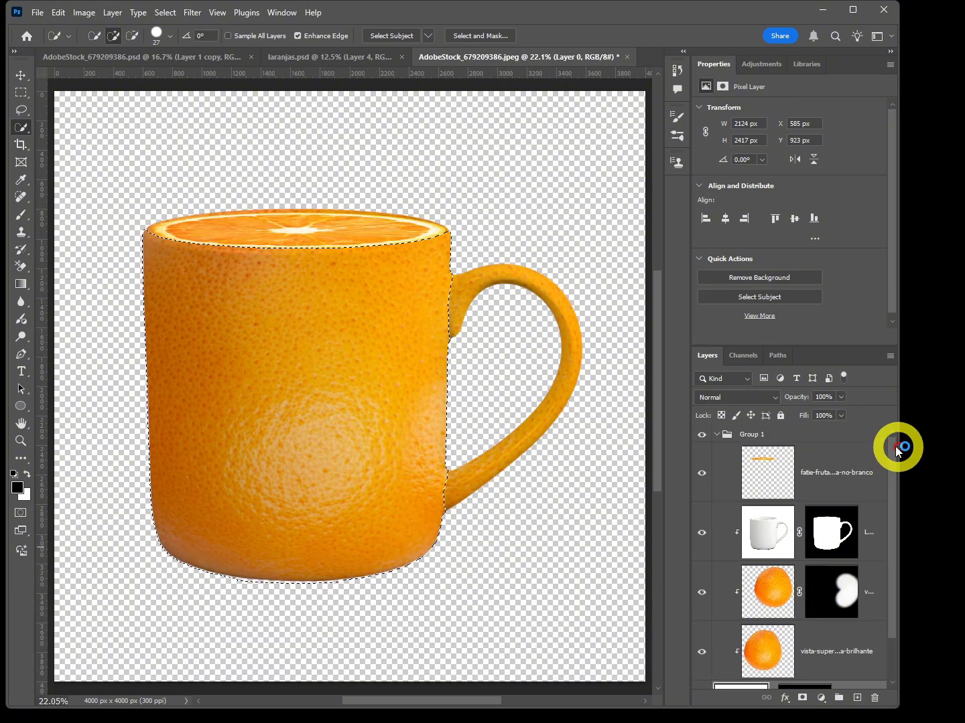
click(776, 436)
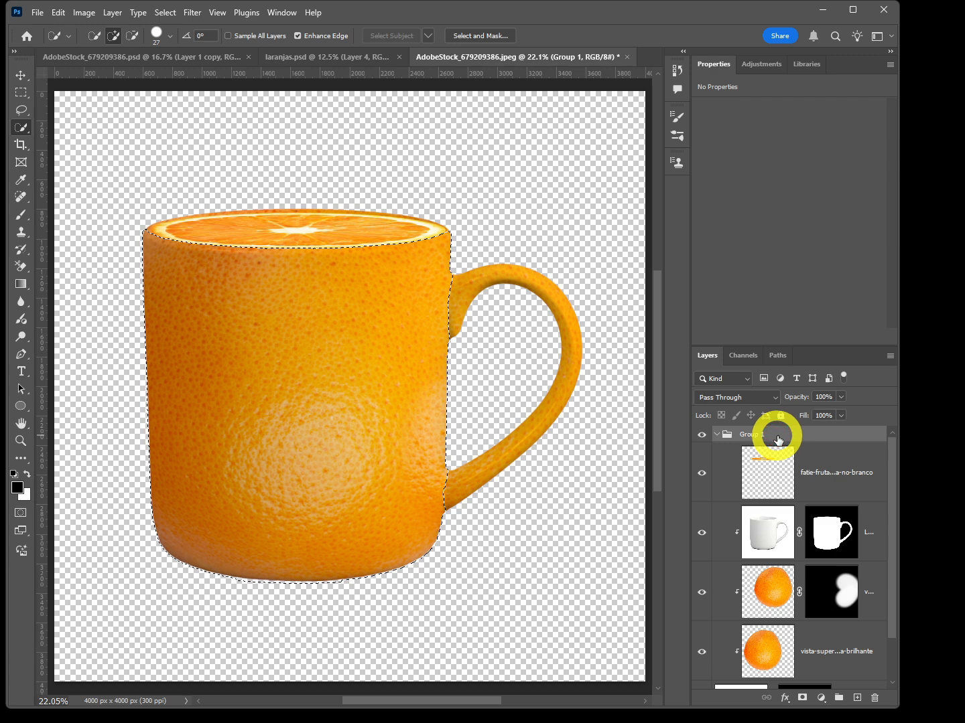
alt+click(802, 698)
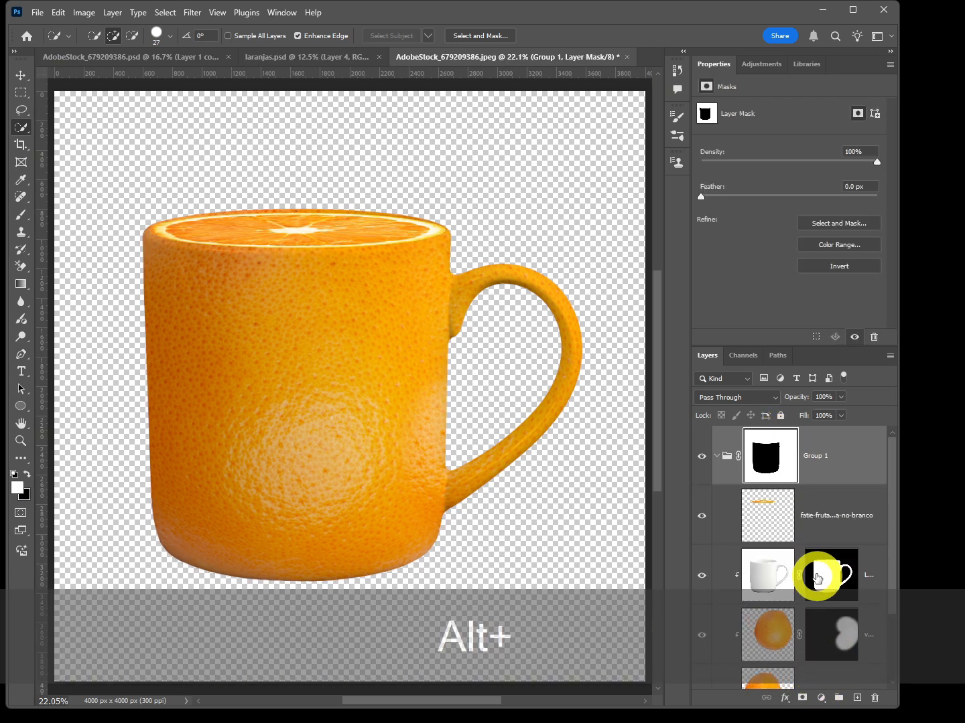
Step: Nudge the orange slice layer inside Group 1 down to Y 834 px so it sits lower in the mug's rim
click(767, 508)
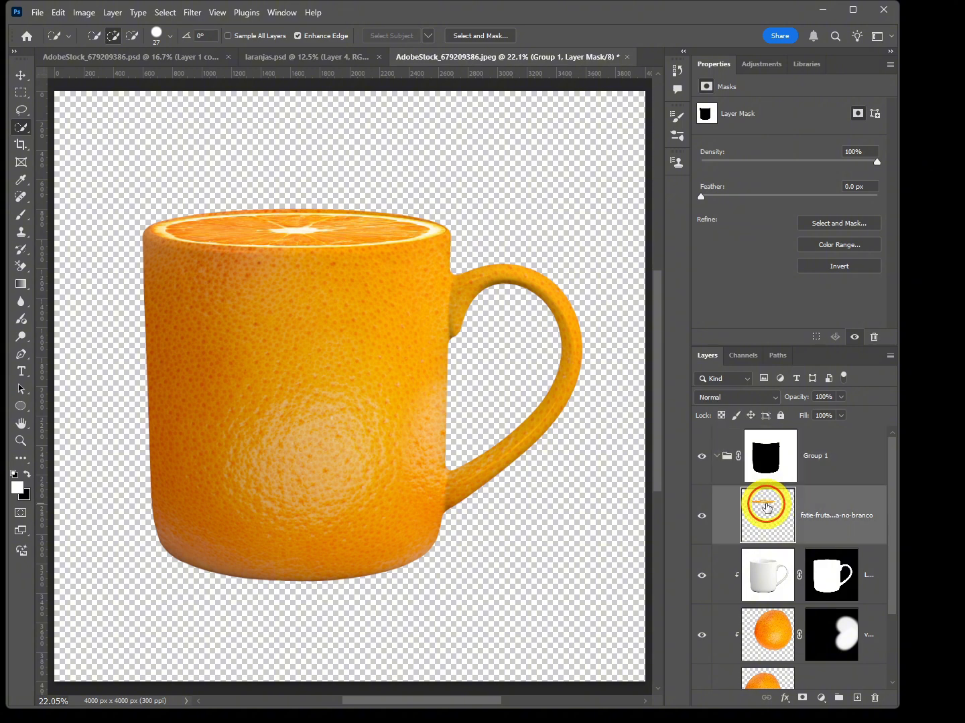
click(21, 74)
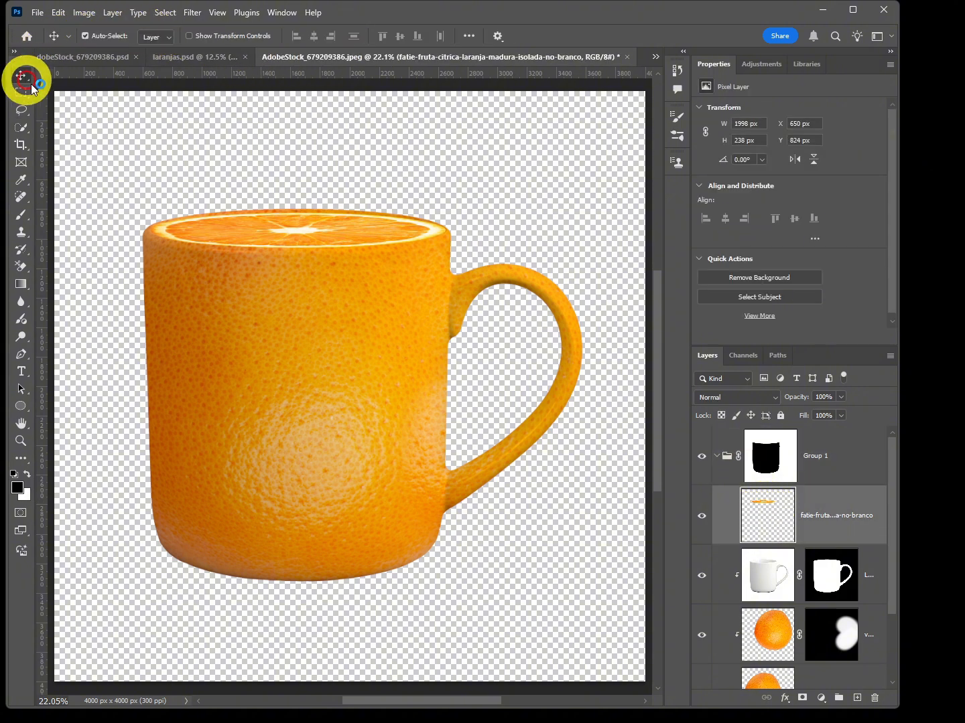
scroll(251, 208, up, 3)
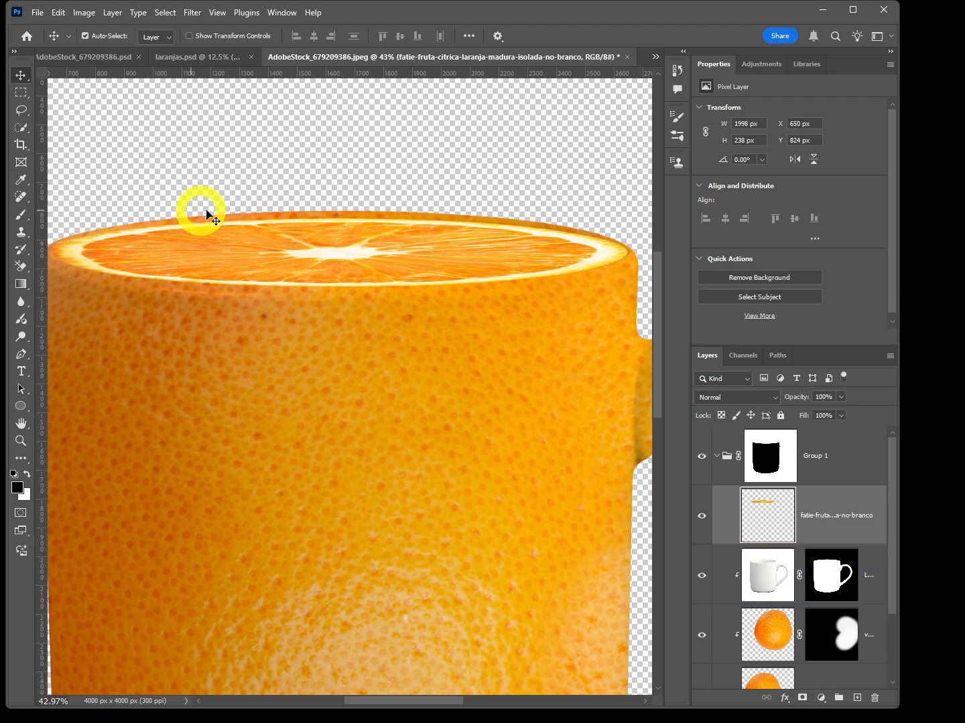
scroll(258, 215, down, 1)
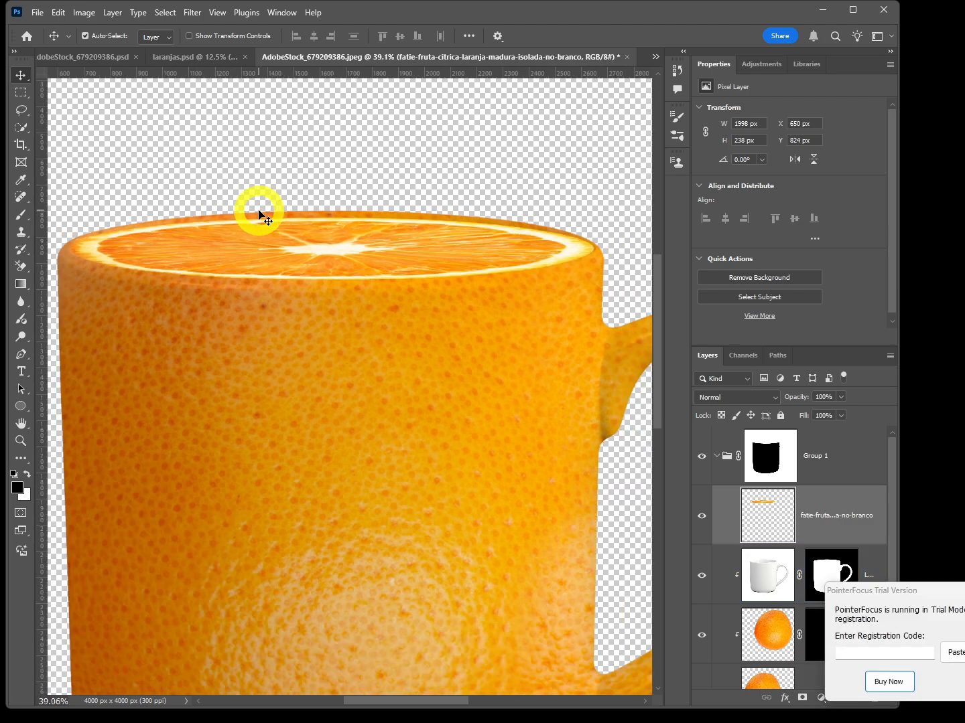
key(Down)
key(Down)
key(Down)
key(Down)
key(Down)
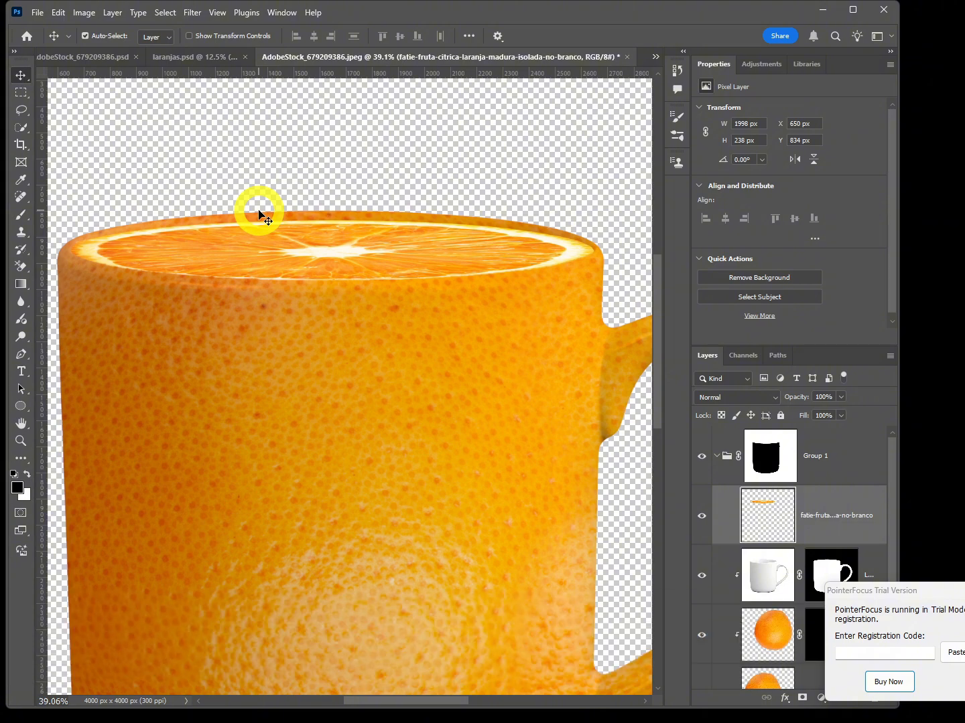
key(ctrl+0)
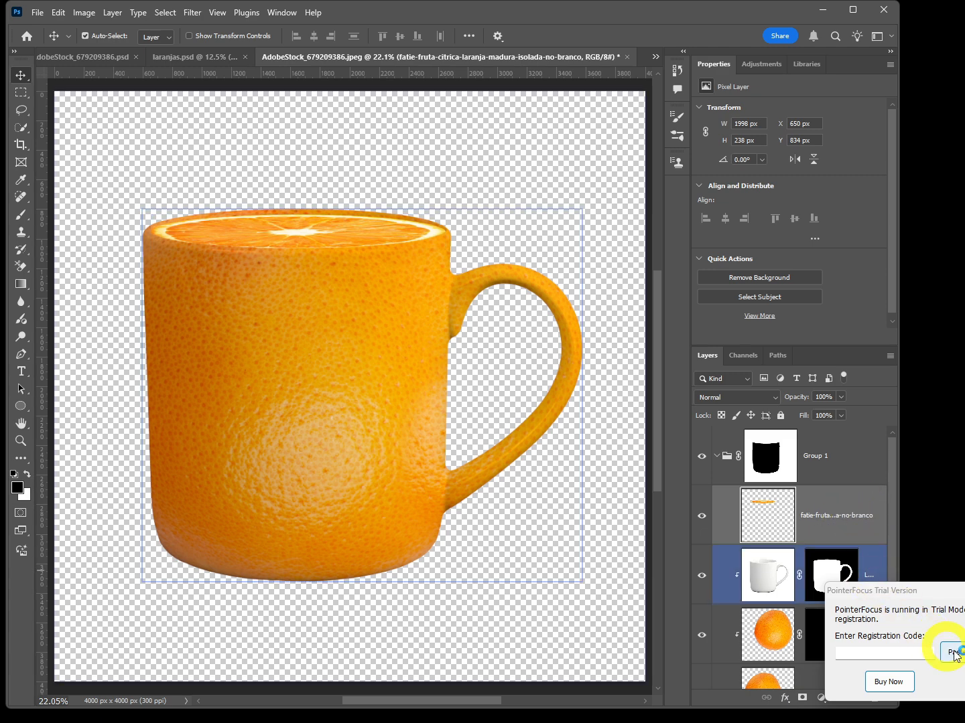
click(964, 682)
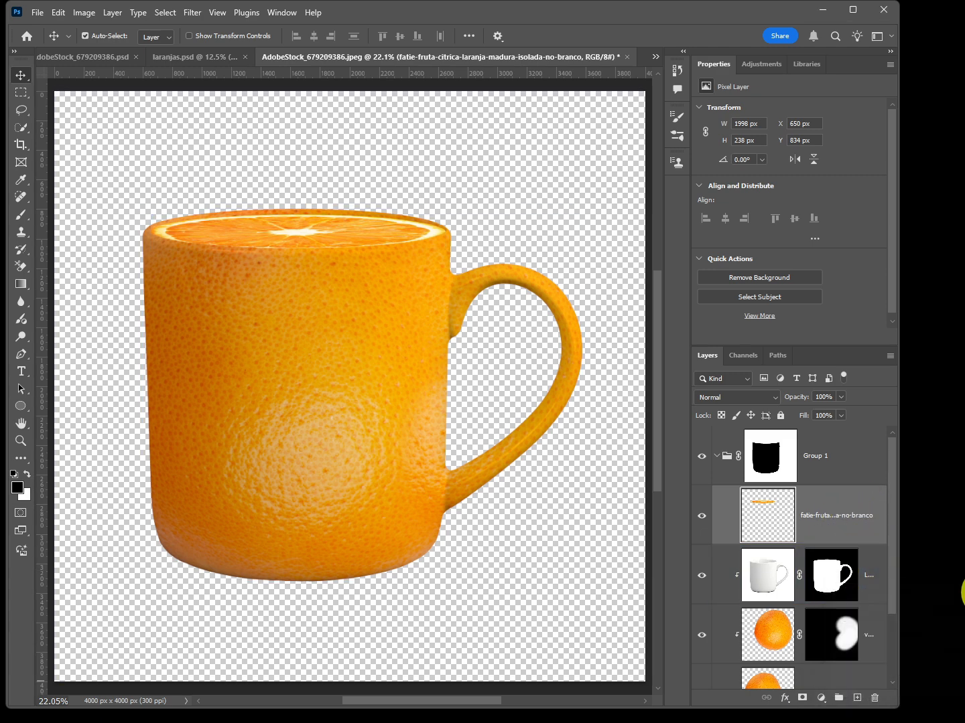
Step: Stamp all visible layers into a new merged layer and move it above Group 1
click(832, 469)
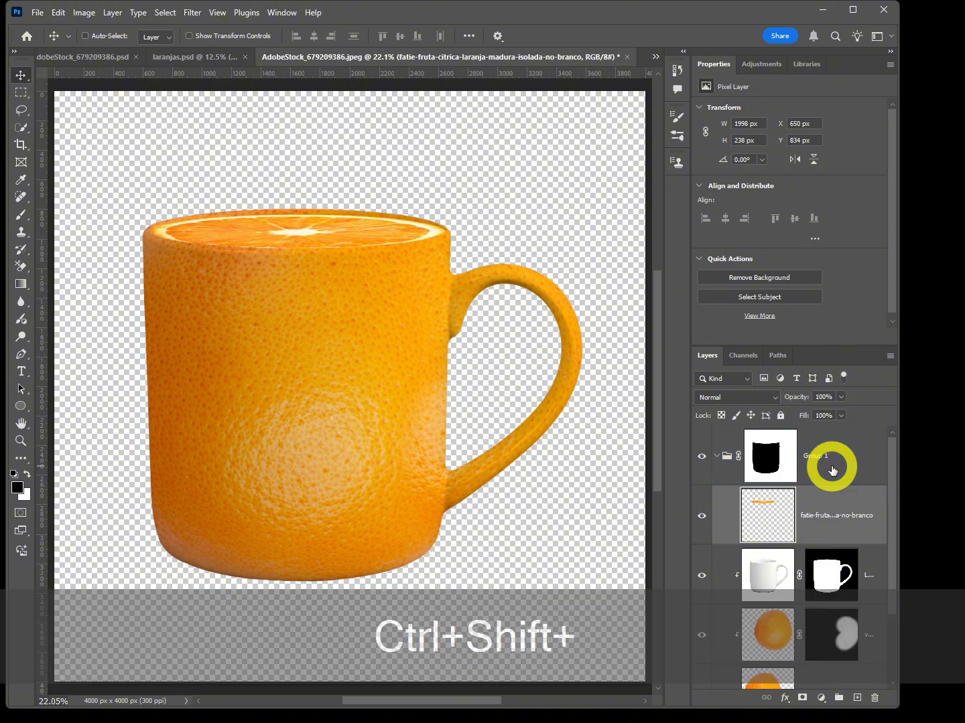
key(ctrl+shift+alt+e)
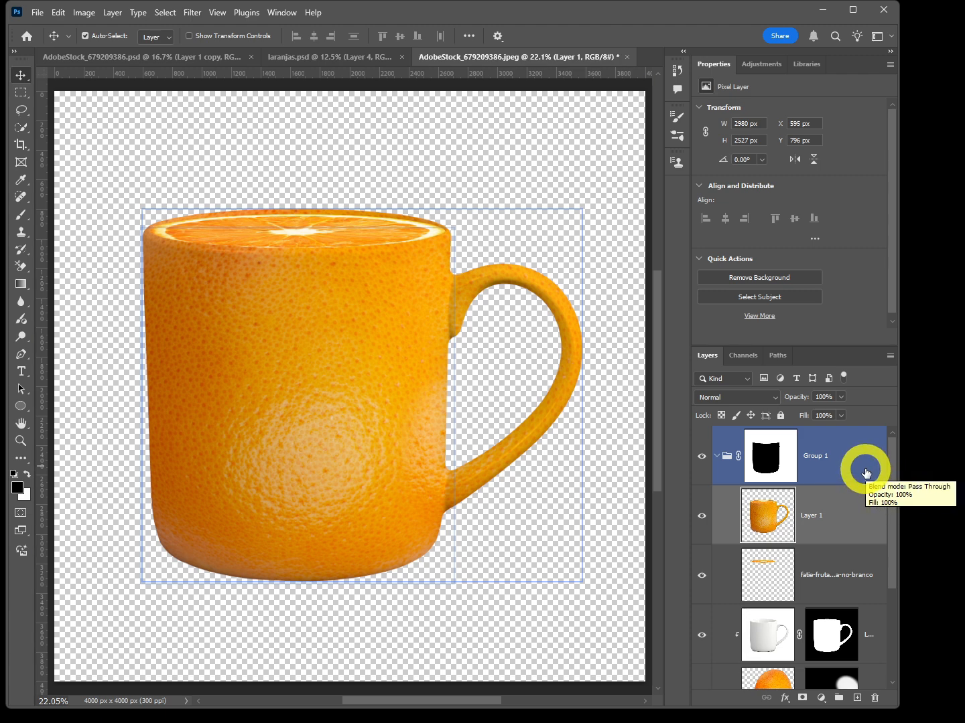
drag(842, 517, 843, 431)
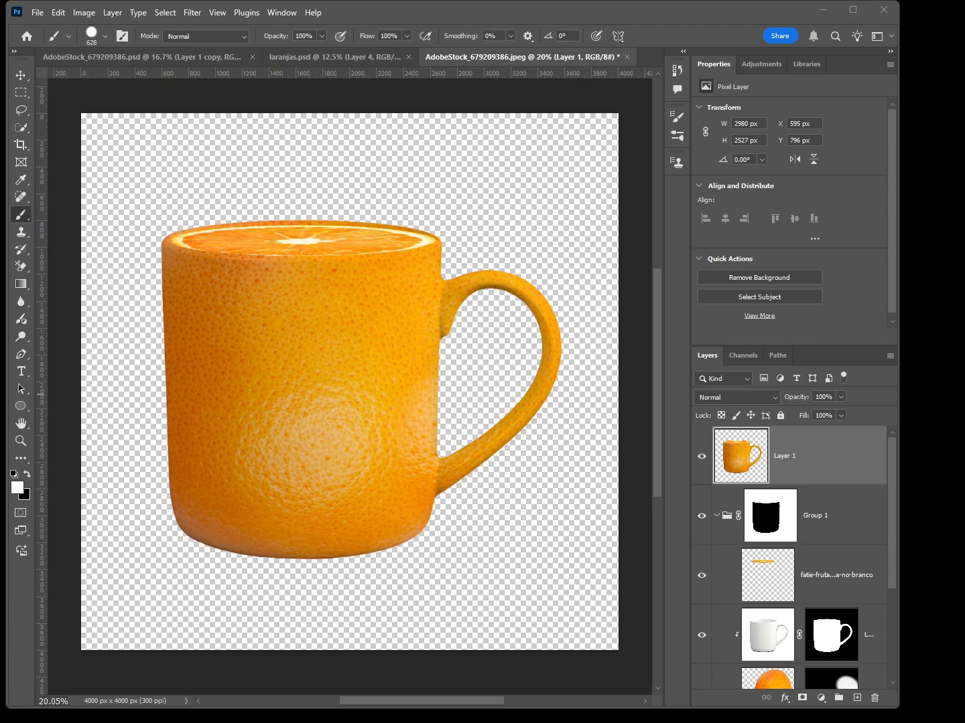
Step: Open laranjas-inteiras-brilhantes-com-folhas-verdes-e-frutas-cortadas.jpg as its own document and unlock its Background layer
drag(963, 134, 661, 30)
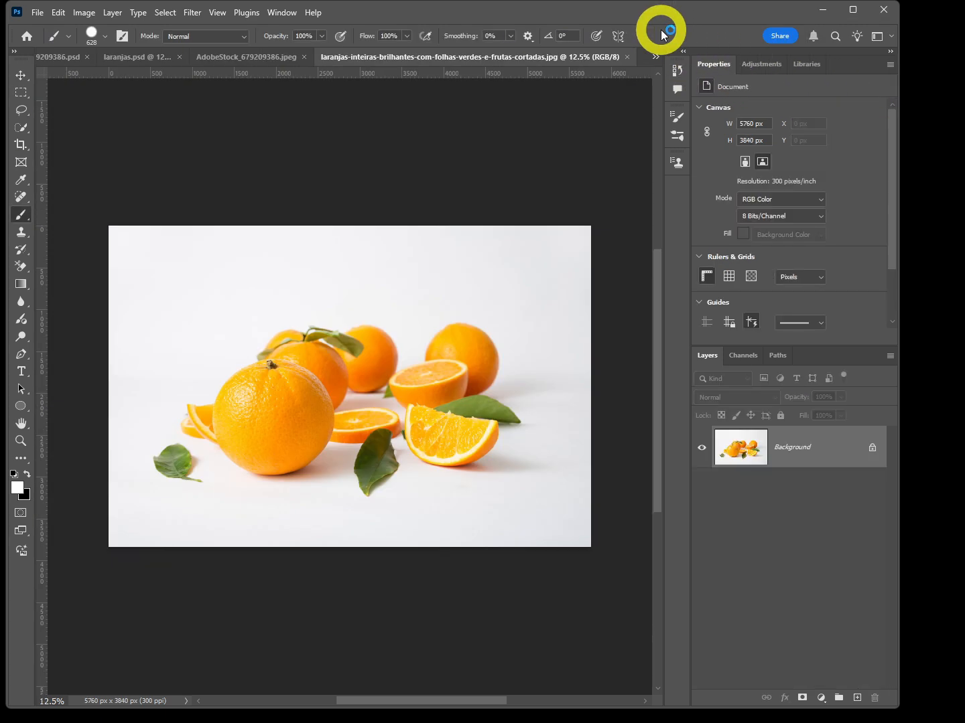
click(872, 449)
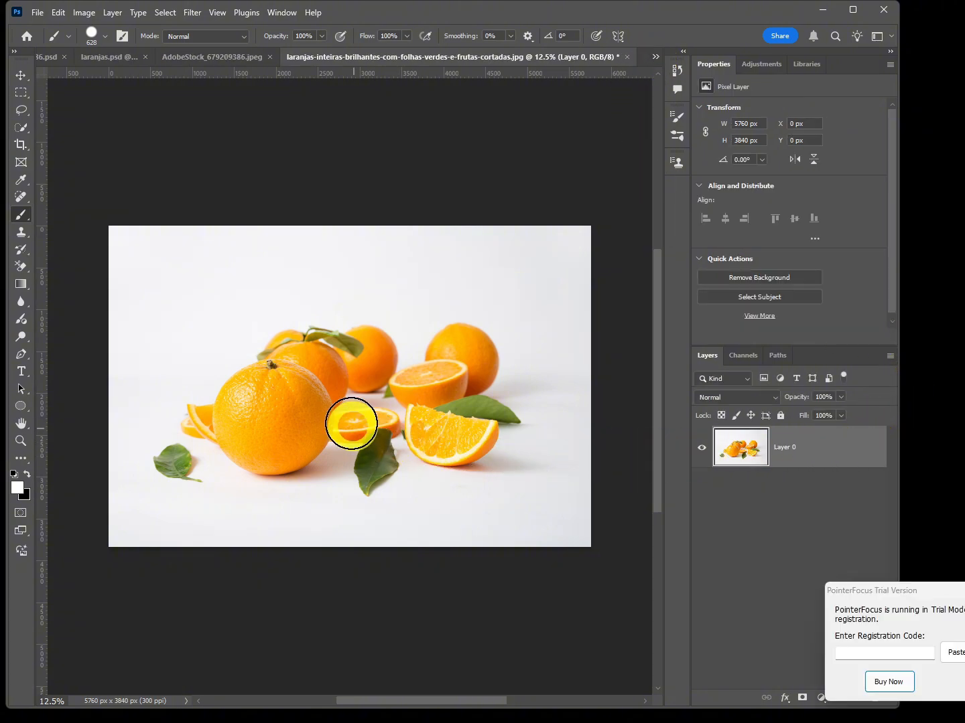
click(963, 682)
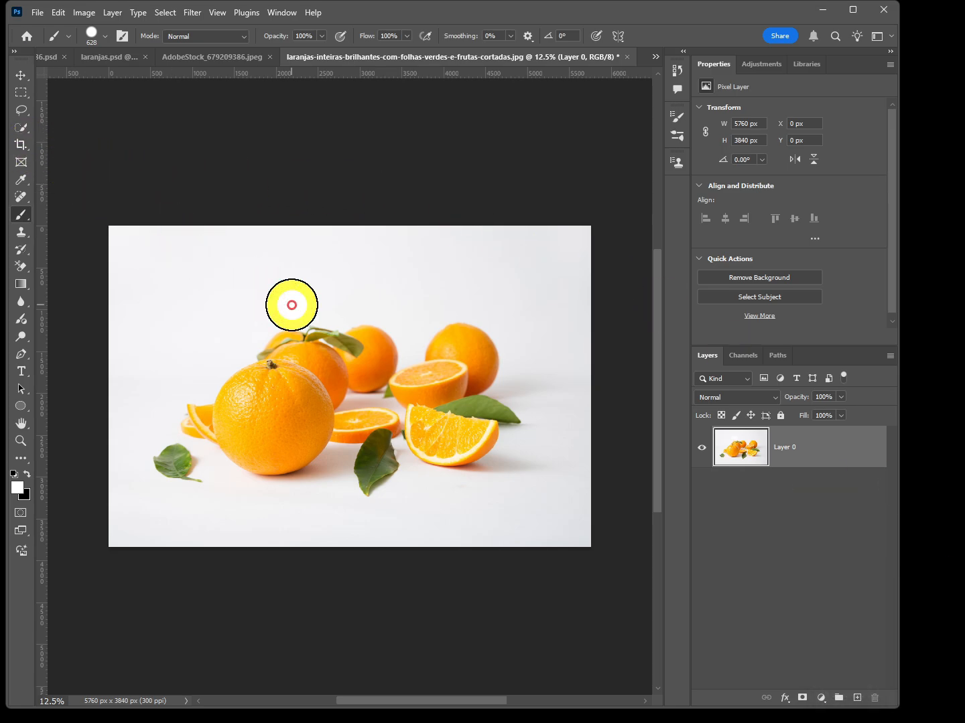
Step: Crop the oranges photo to a 1:1 square of its full width, 5760 x 5760 px, keeping the photo at the canvas's lower edge
click(21, 145)
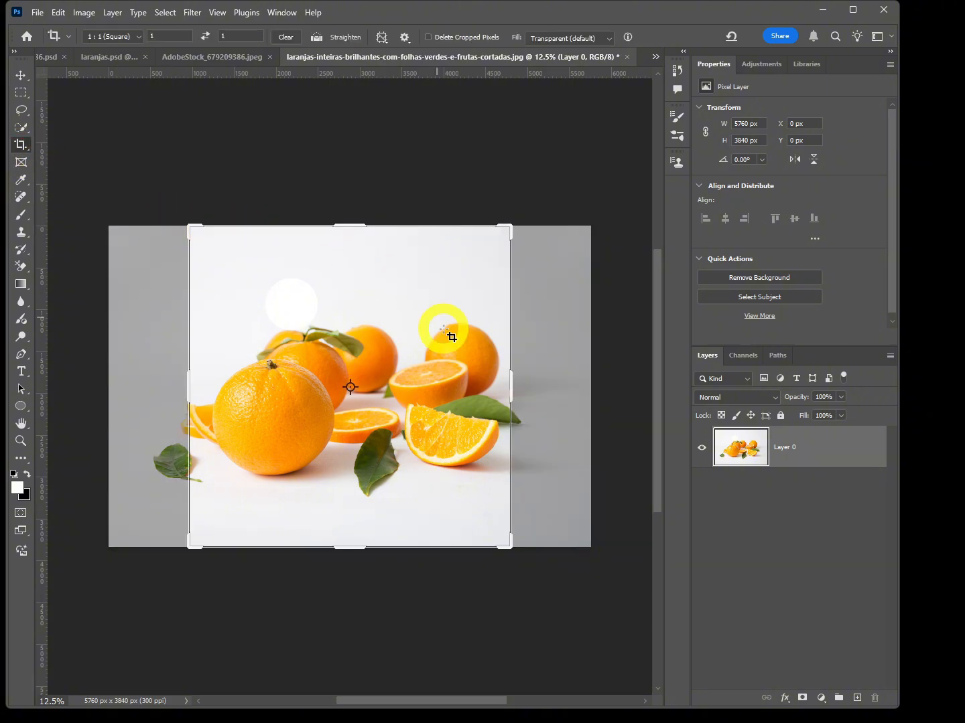
drag(507, 385, 551, 384)
drag(146, 378, 108, 381)
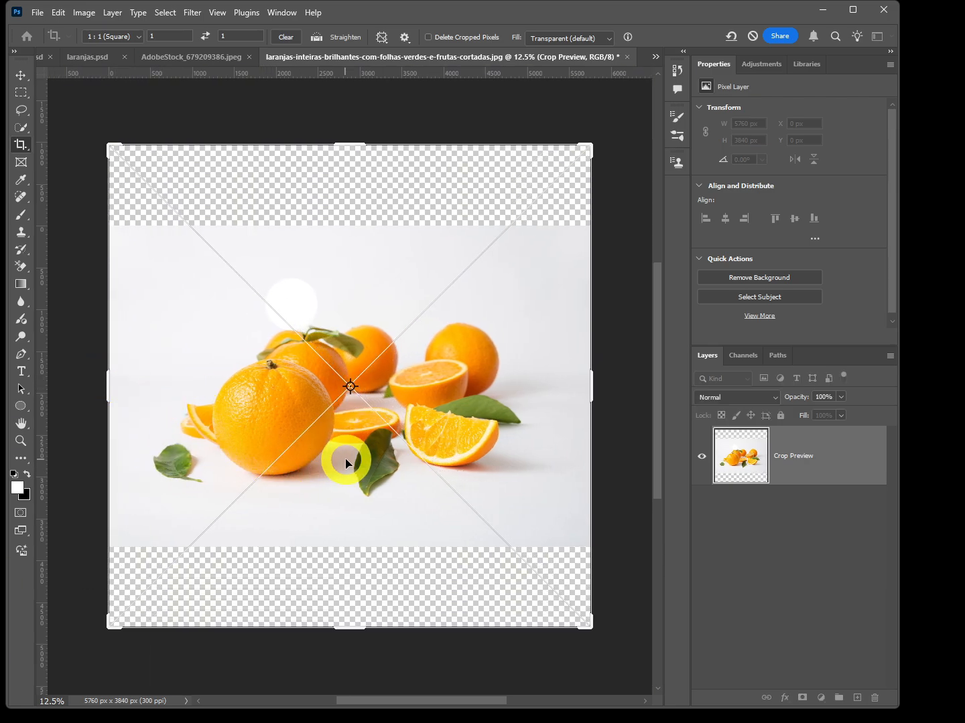
drag(346, 462, 347, 539)
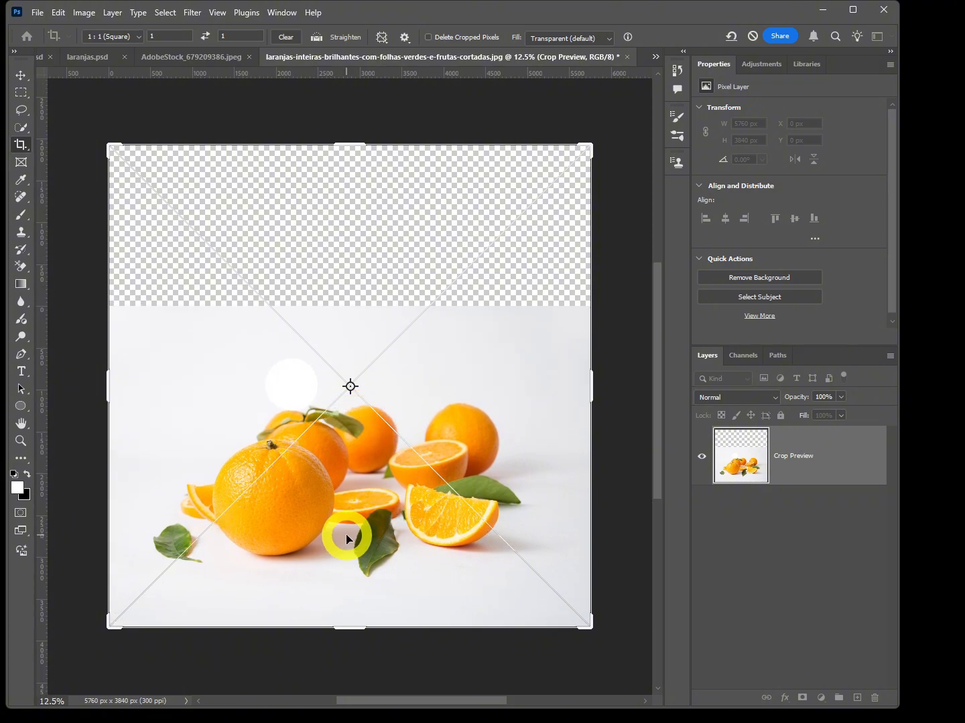
key(Return)
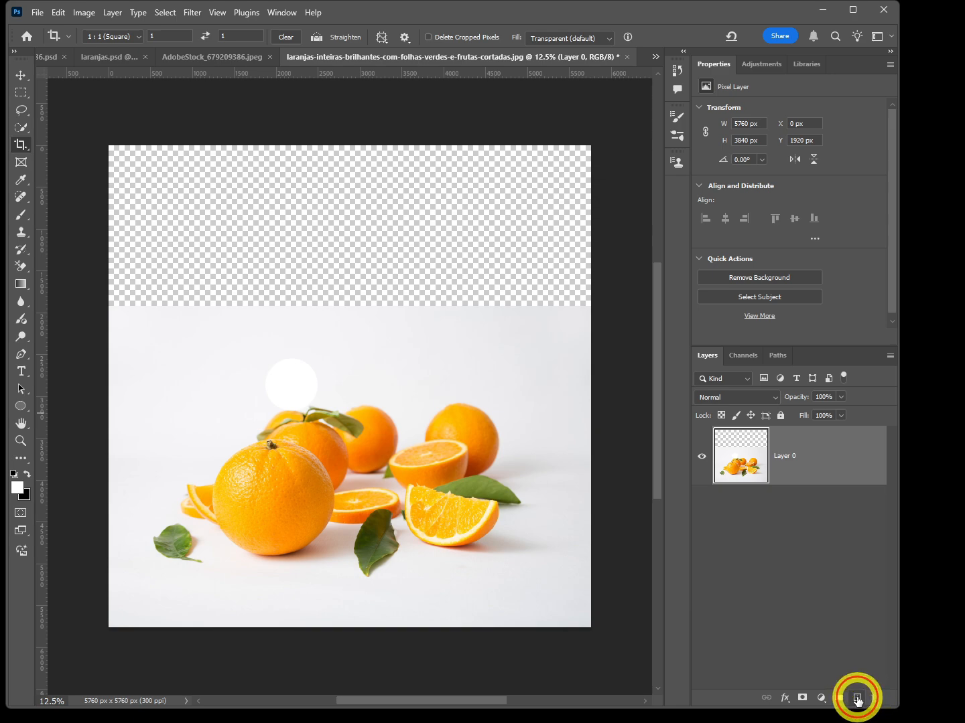
Step: Add a layer beneath Layer 0 and fill it with a diagonal light grey-to-white linear gradient, angle about -138° and scale about 120%
click(857, 699)
drag(835, 448, 835, 559)
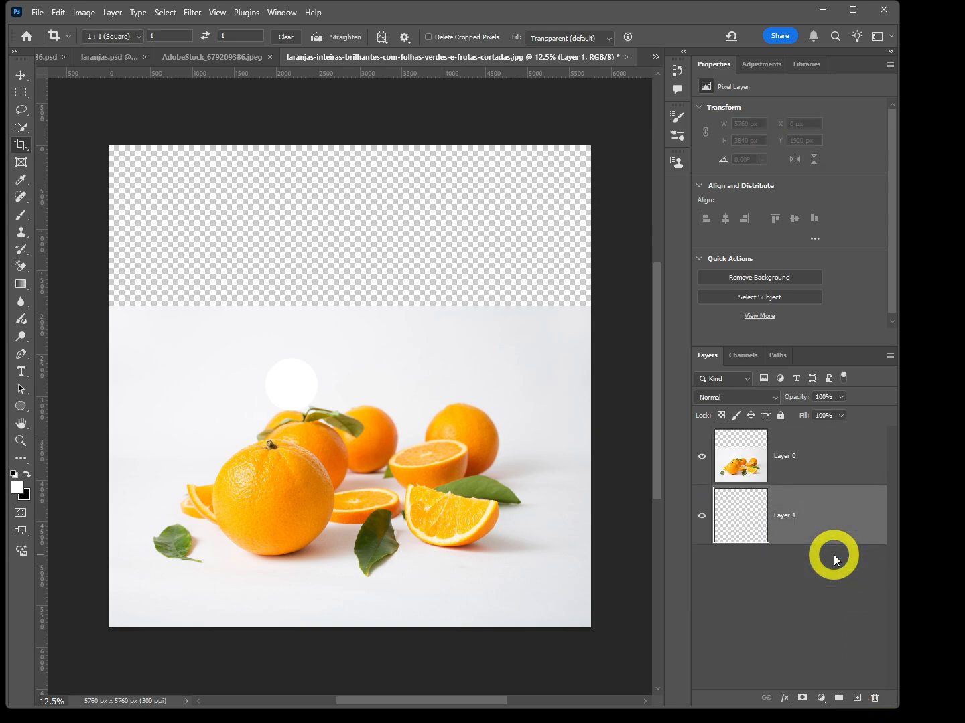
click(22, 285)
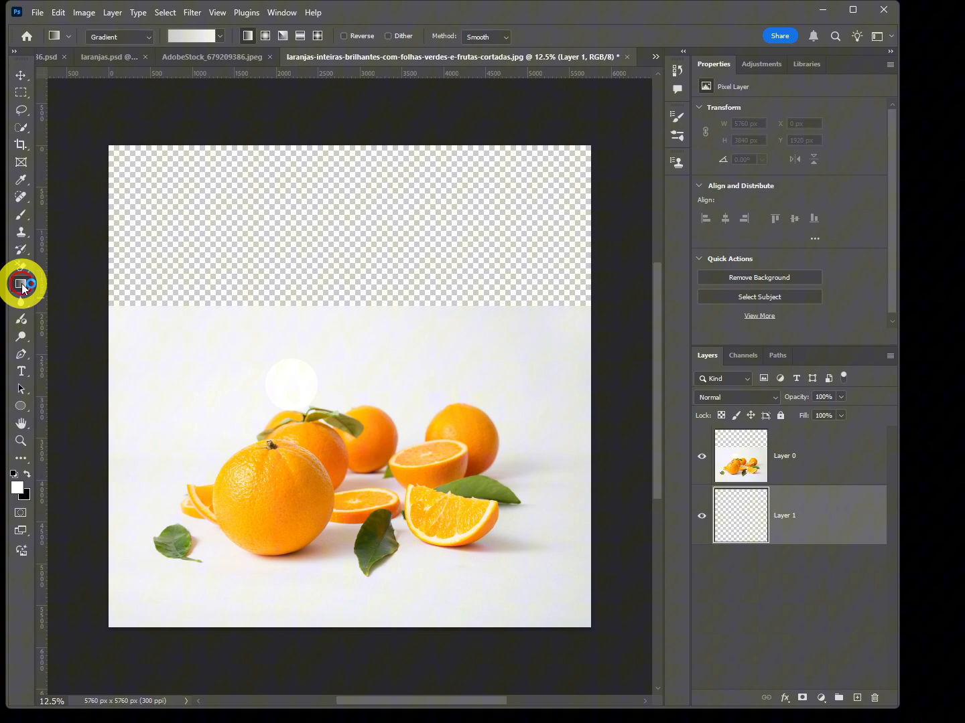
click(188, 38)
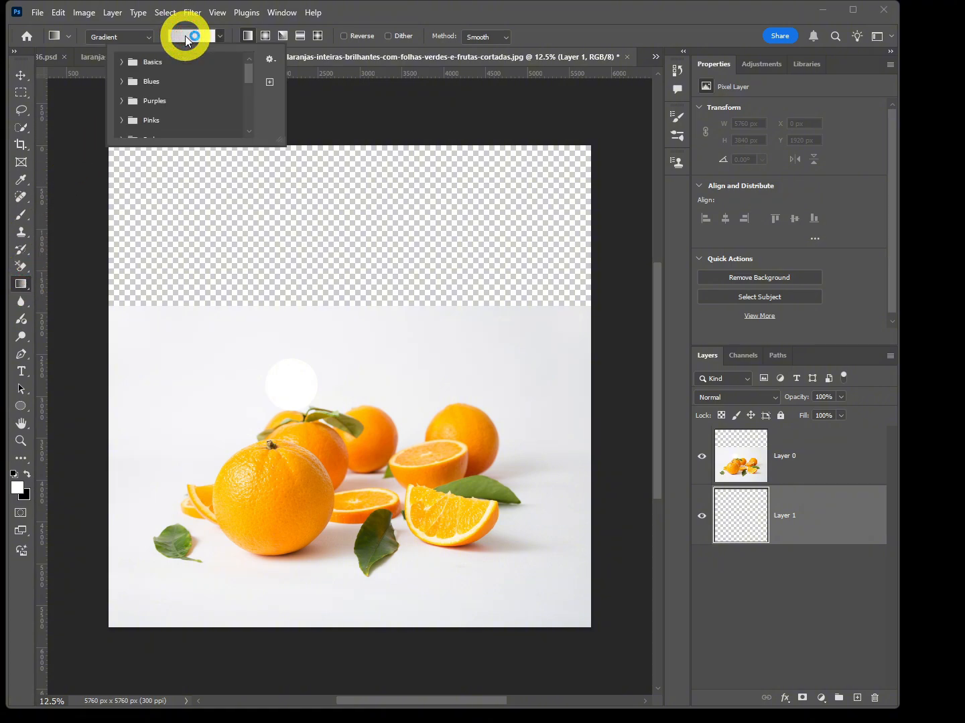
click(188, 37)
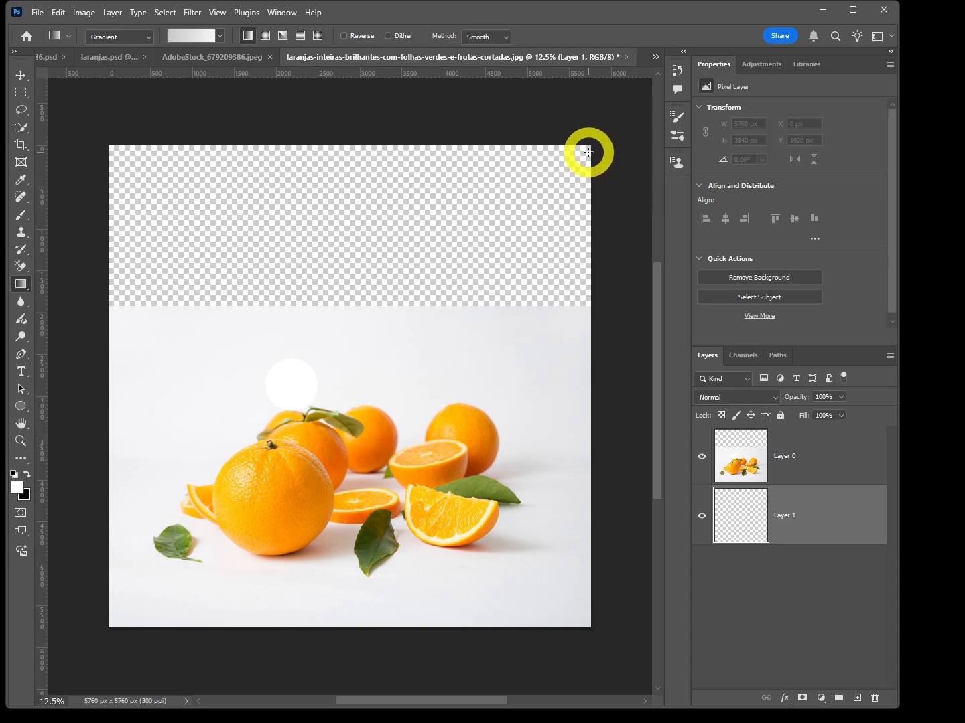
drag(588, 152, 112, 624)
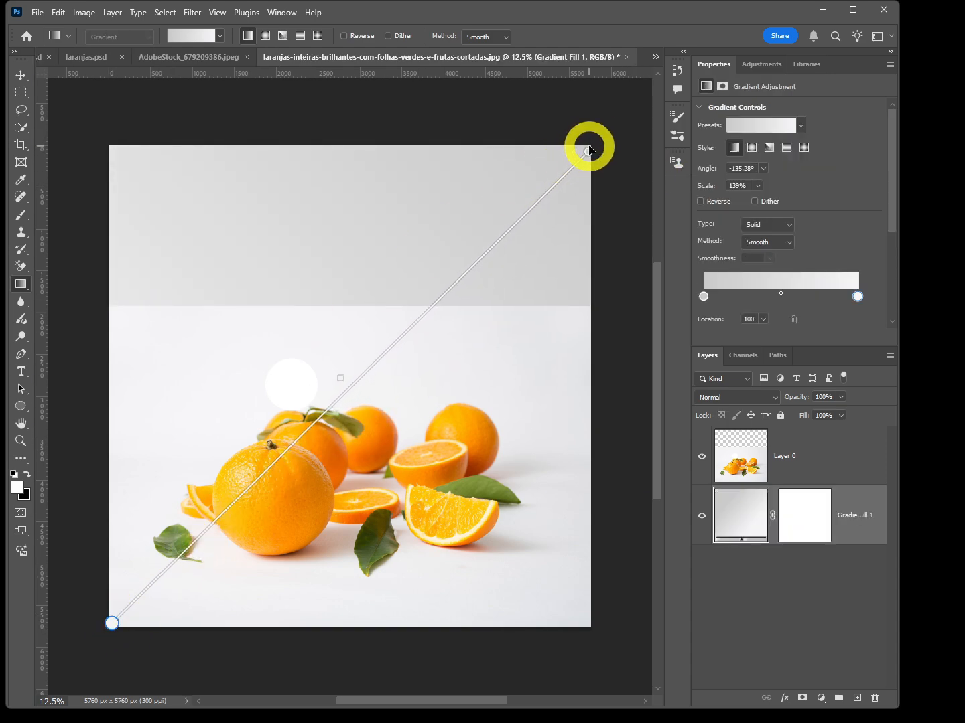
drag(587, 150, 543, 236)
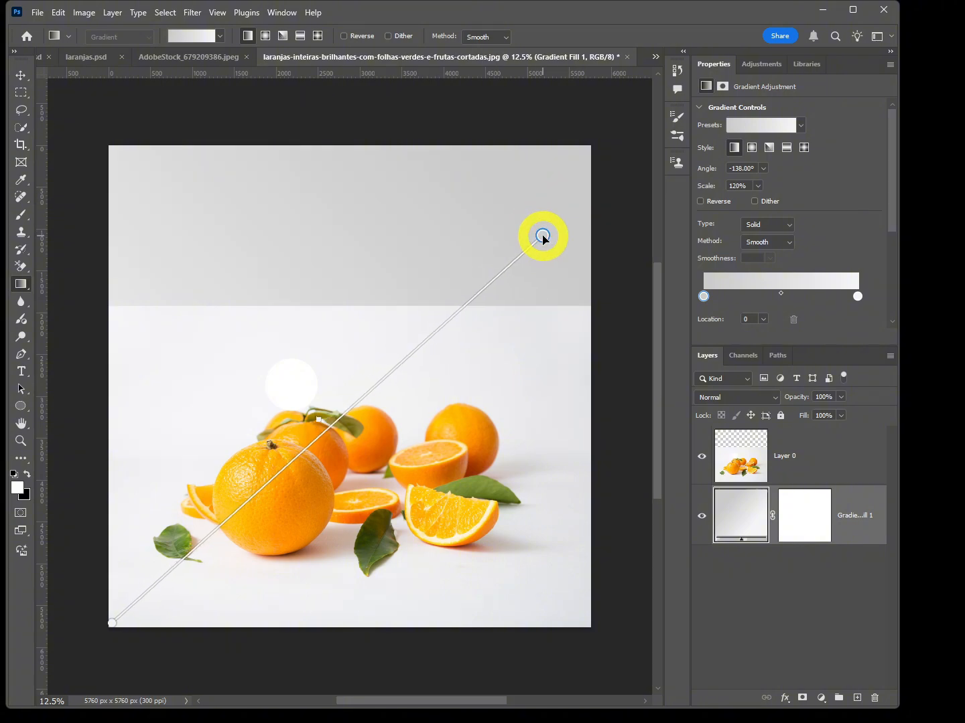
Step: Check the colours of the gradient's two end stops without changing them
double_click(704, 297)
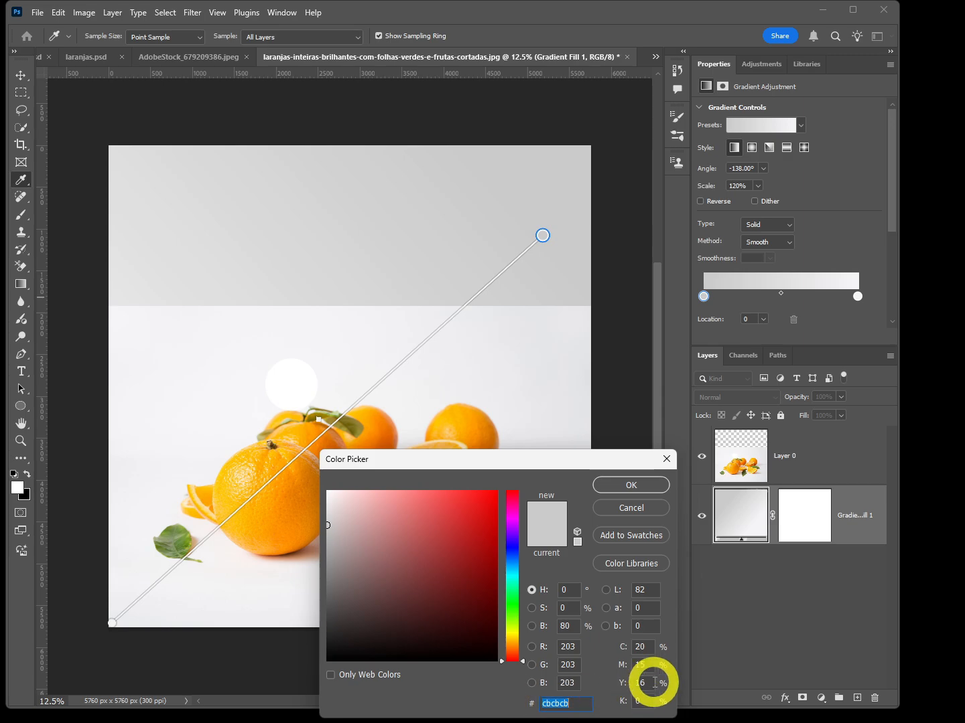
click(648, 498)
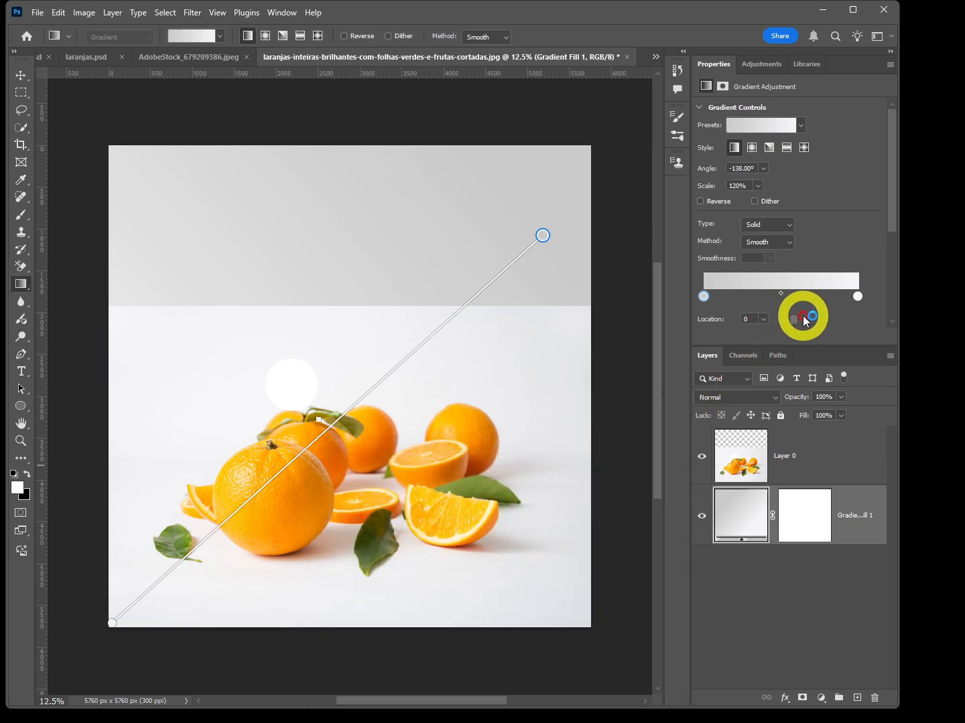
double_click(859, 297)
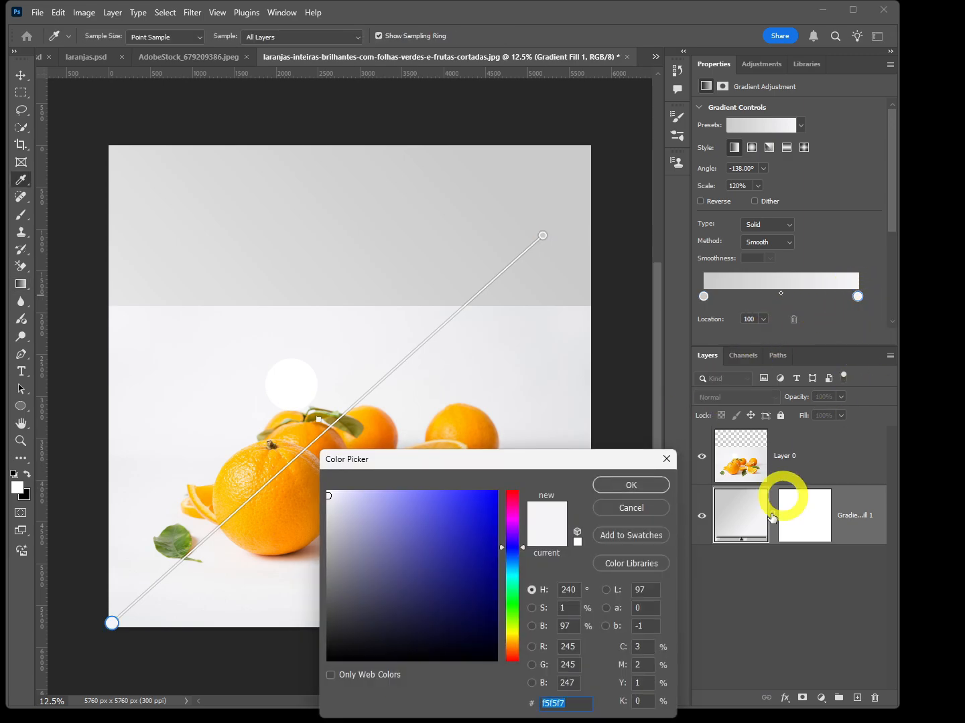
click(648, 488)
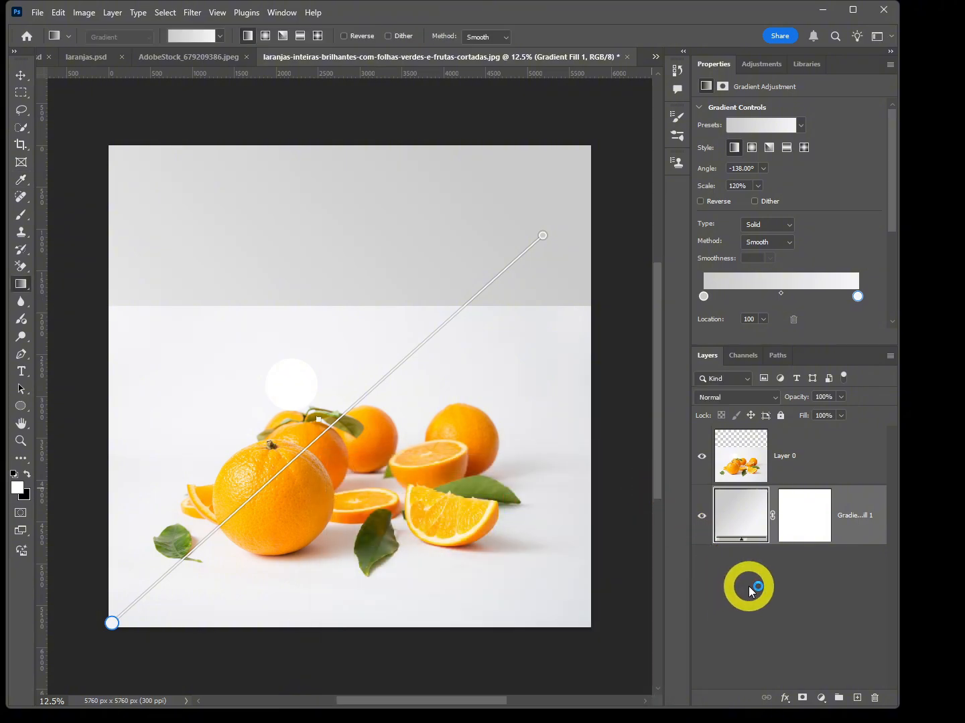
Step: Remove the background of the oranges photo on Layer 0 and duplicate the masked layer as Layer 0 copy
click(727, 461)
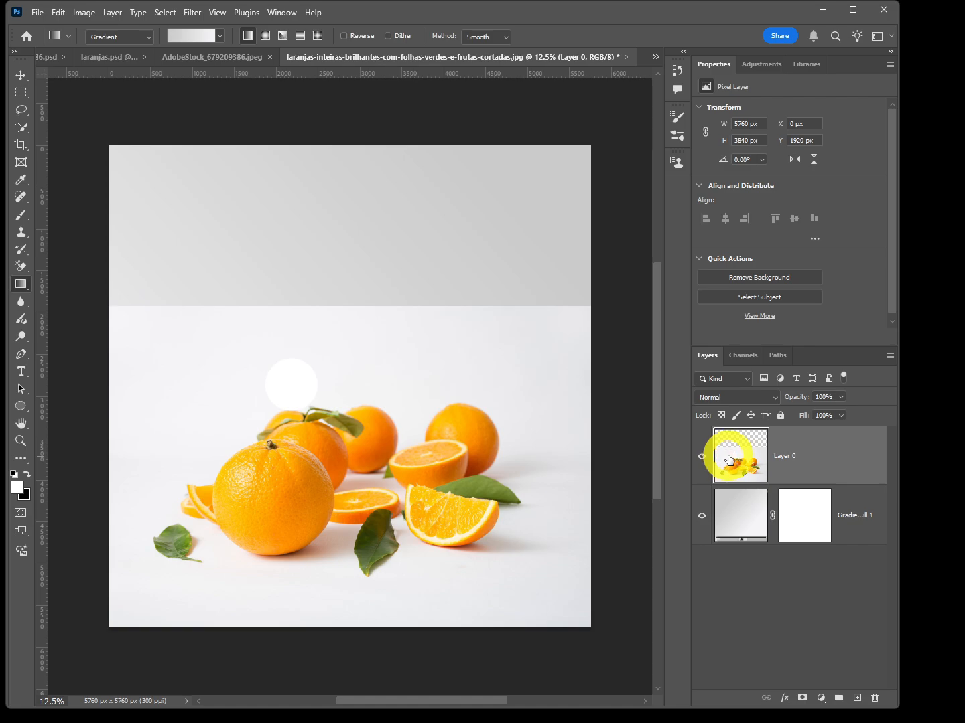
click(759, 277)
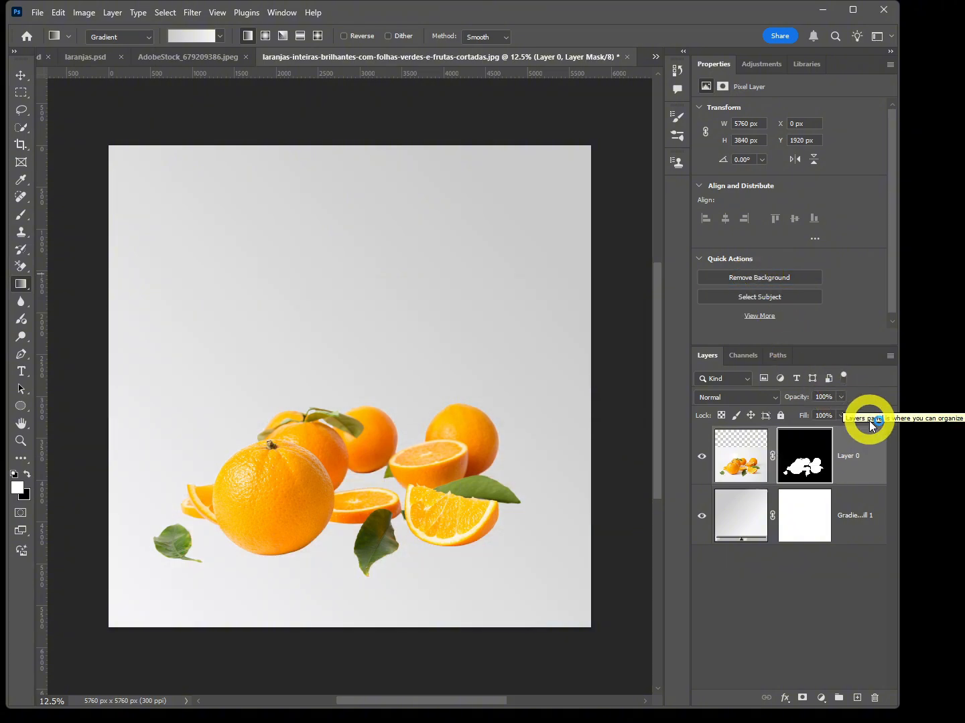
right_click(859, 473)
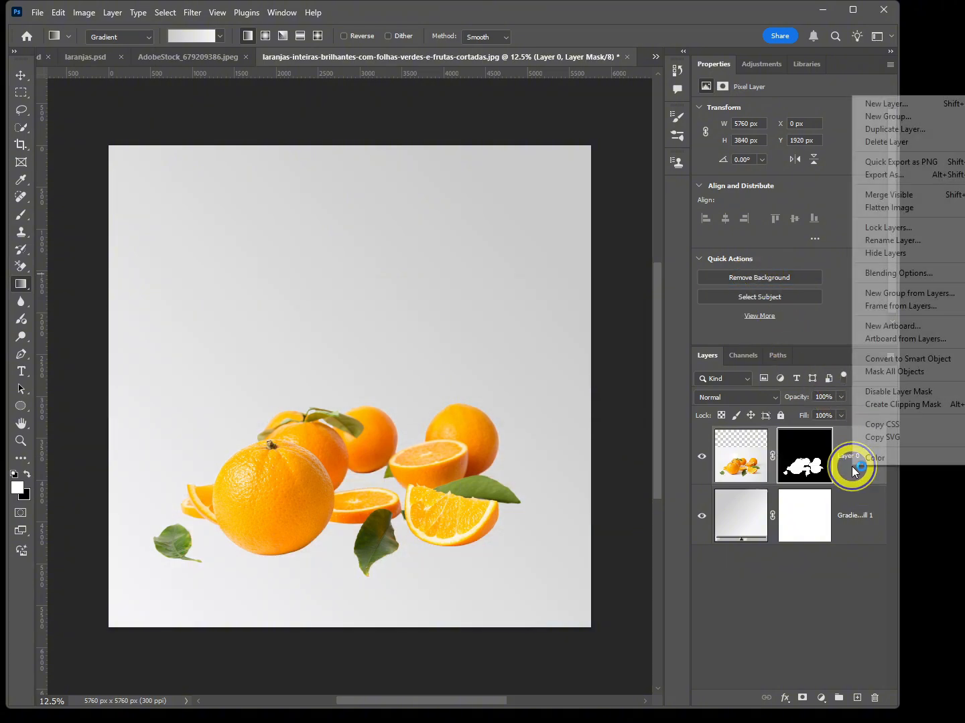
click(904, 131)
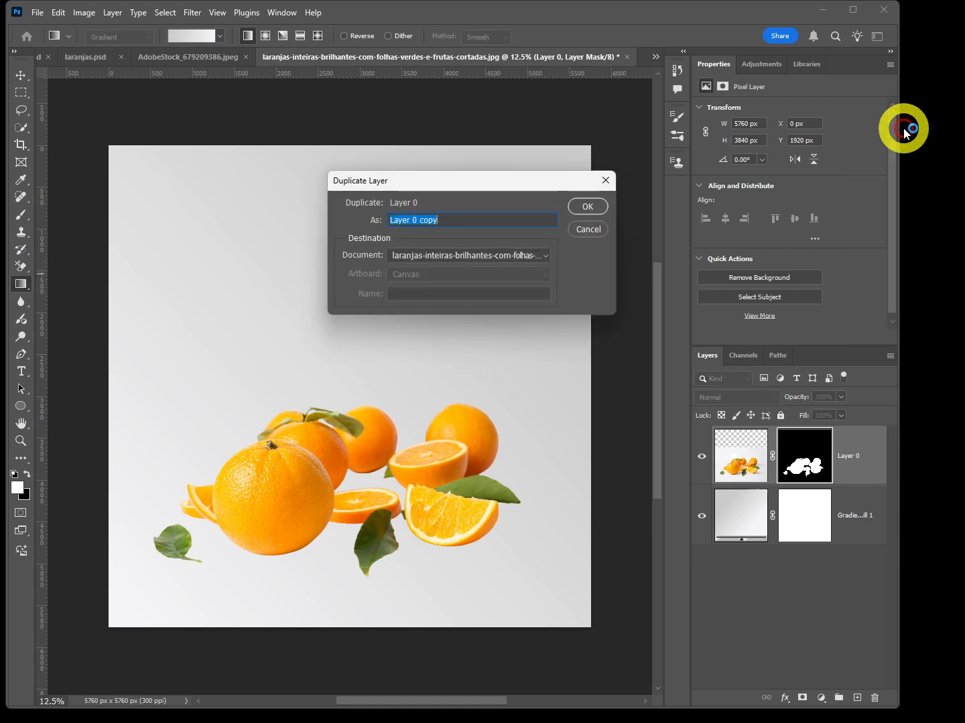
click(582, 207)
Step: Set the blend mode of the original Layer 0 to Multiply
click(746, 527)
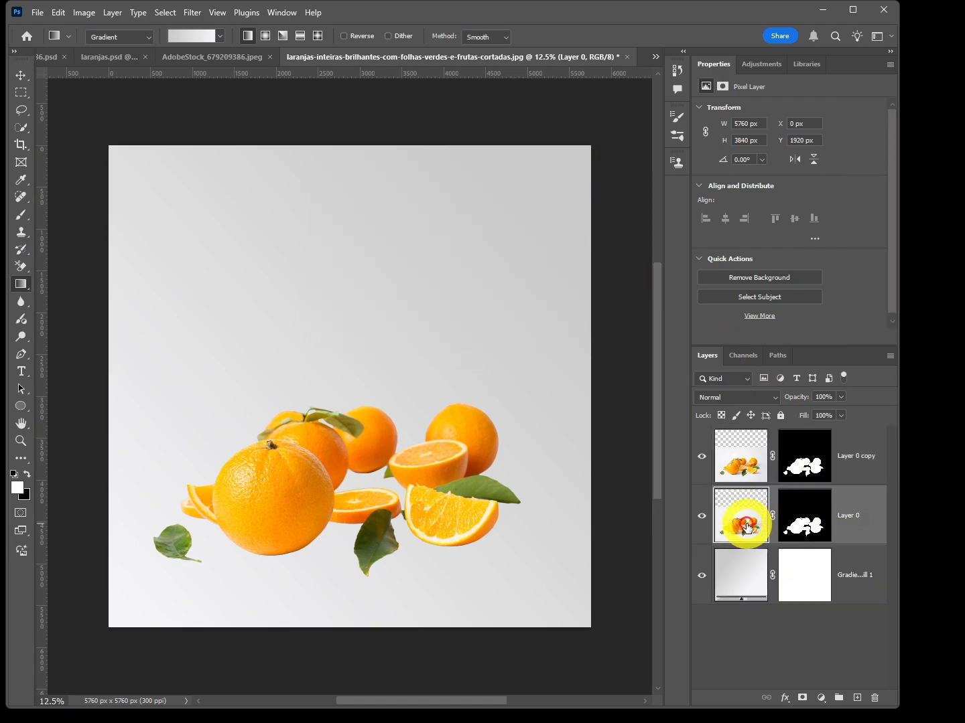
click(736, 396)
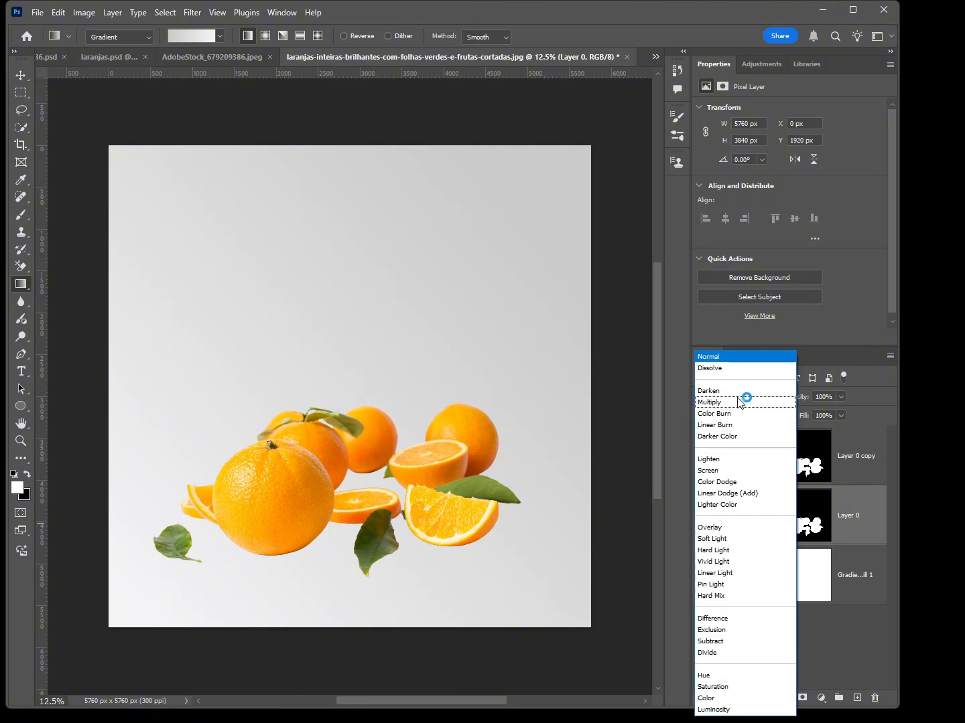
click(740, 402)
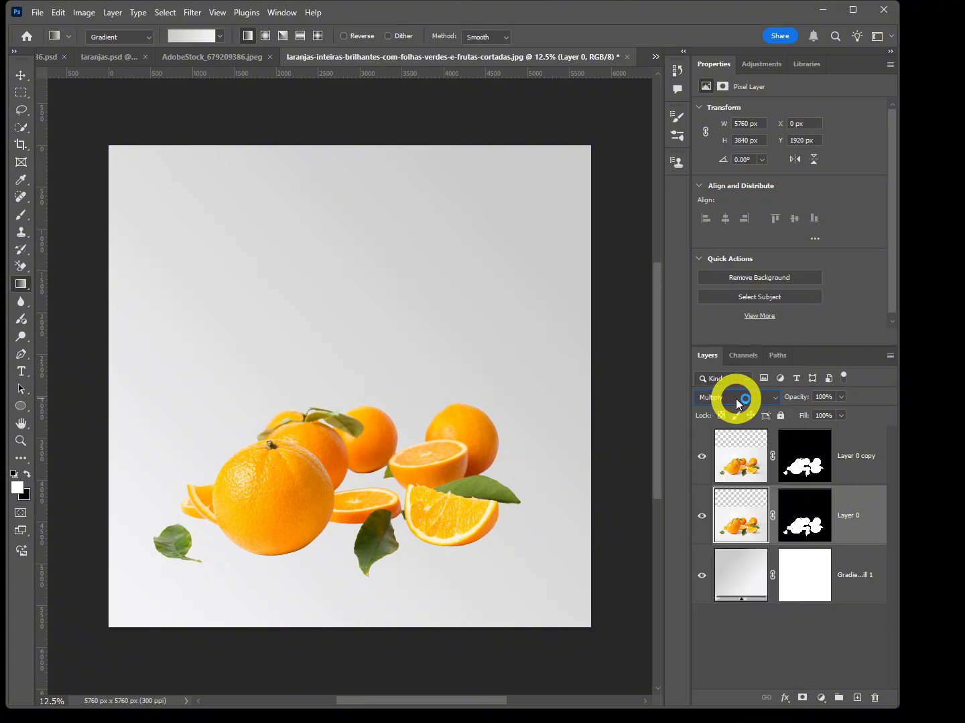
Step: Paint white on Layer 0's mask with a soft 1172 px brush around and below the oranges to restore their shadows and tabletop
click(21, 214)
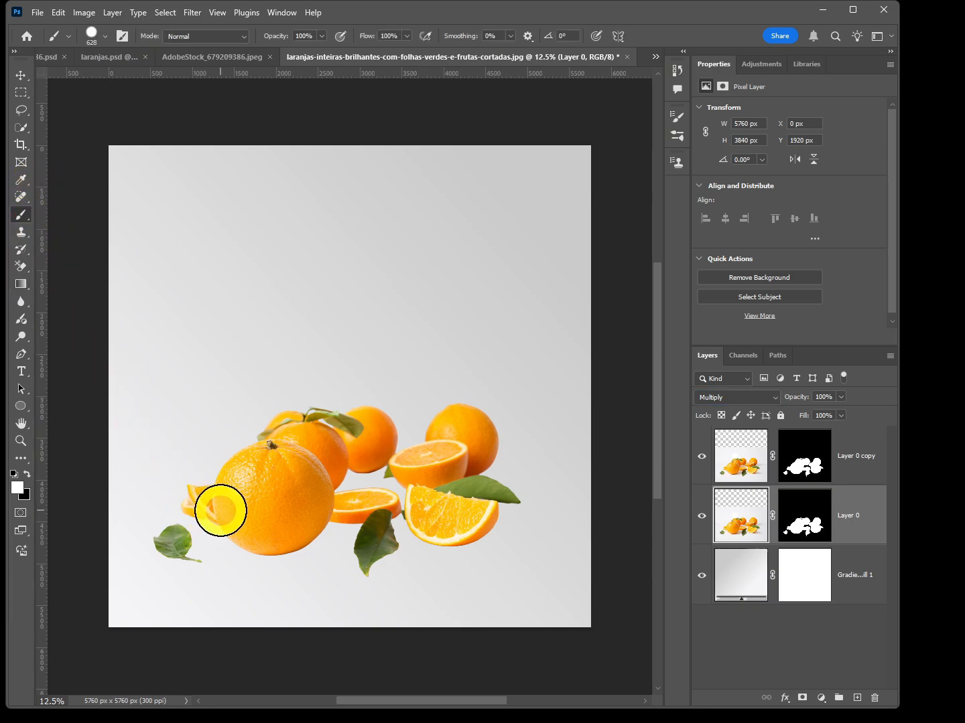
mouse_move(221, 510)
mouse_down()
mouse_move(243, 508)
mouse_move(224, 655)
mouse_move(217, 307)
mouse_up()
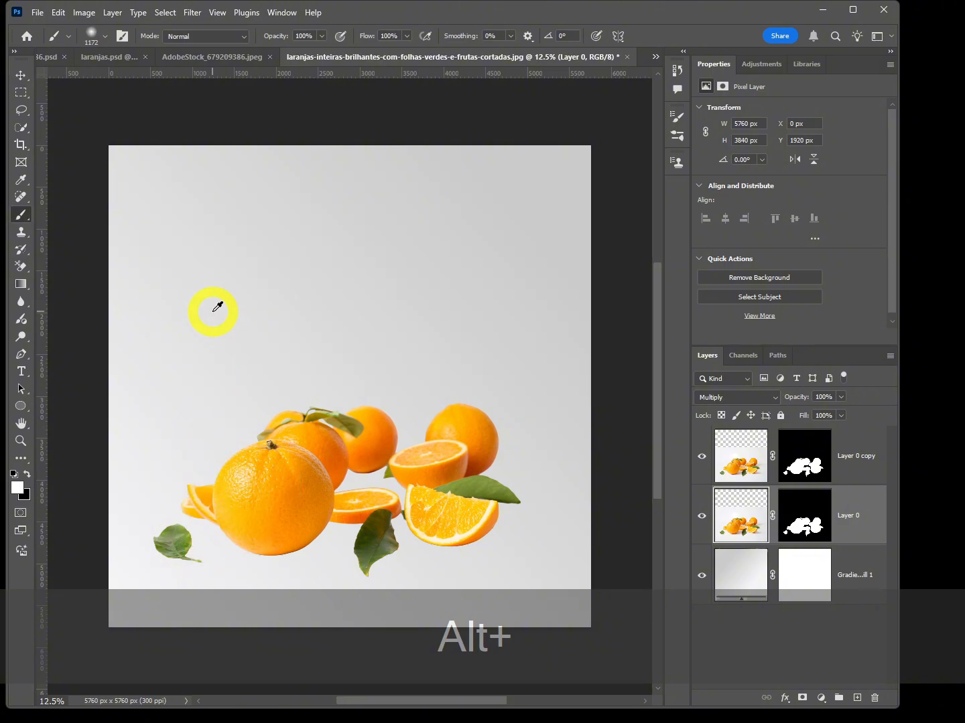
click(814, 524)
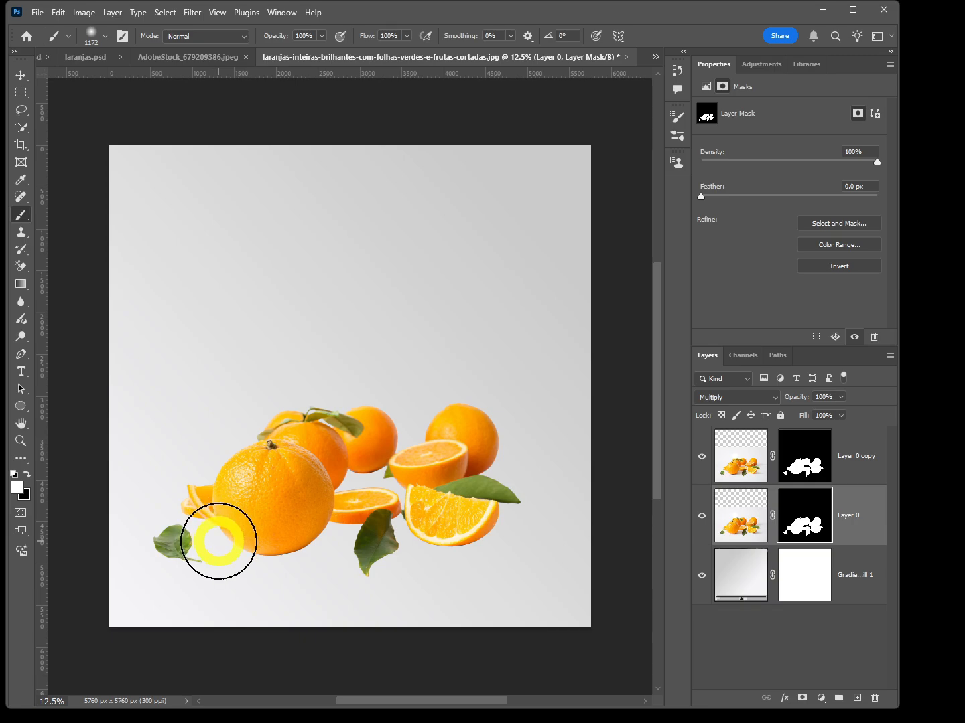
mouse_move(208, 548)
mouse_down()
mouse_move(380, 535)
mouse_move(348, 540)
mouse_move(343, 528)
mouse_move(377, 496)
mouse_move(368, 478)
mouse_move(382, 465)
mouse_move(373, 477)
mouse_move(387, 493)
mouse_move(464, 492)
mouse_move(501, 517)
mouse_move(574, 515)
mouse_move(367, 549)
mouse_move(539, 565)
mouse_move(521, 597)
mouse_move(391, 581)
mouse_move(180, 576)
mouse_move(121, 610)
mouse_move(230, 621)
mouse_move(564, 619)
mouse_move(588, 597)
mouse_move(514, 481)
mouse_move(548, 464)
mouse_move(591, 470)
mouse_move(566, 562)
mouse_move(439, 627)
mouse_move(367, 579)
mouse_up()
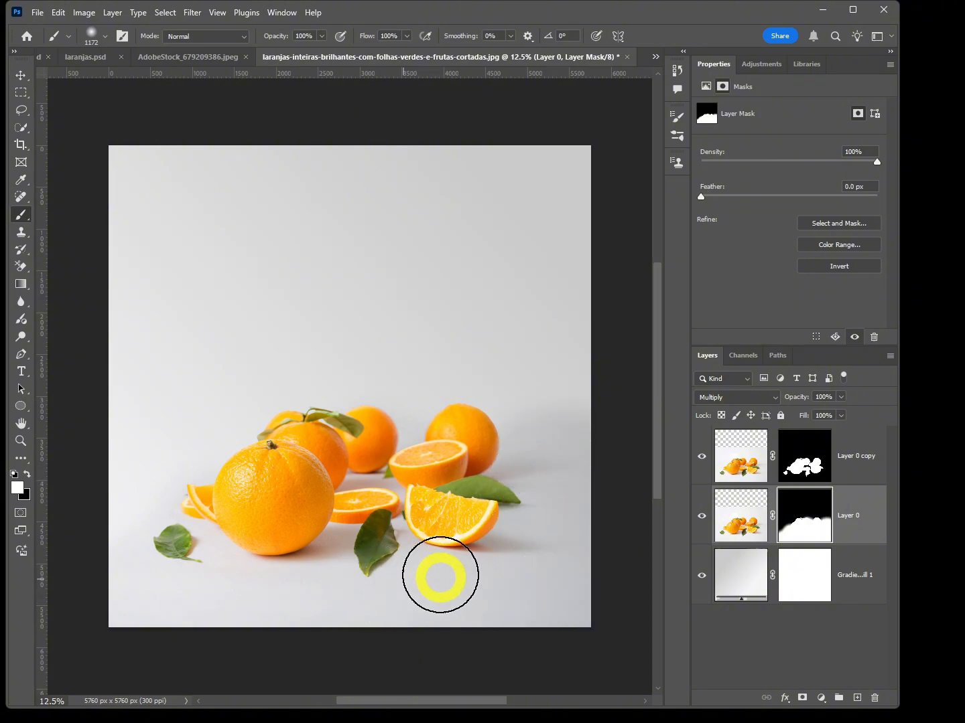
Step: Copy the merged mug layer from AdobeStock_679209386.jpeg into the oranges document between Layer 0 copy and Layer 0, placed at about X 1862, Y 1920 px
click(199, 56)
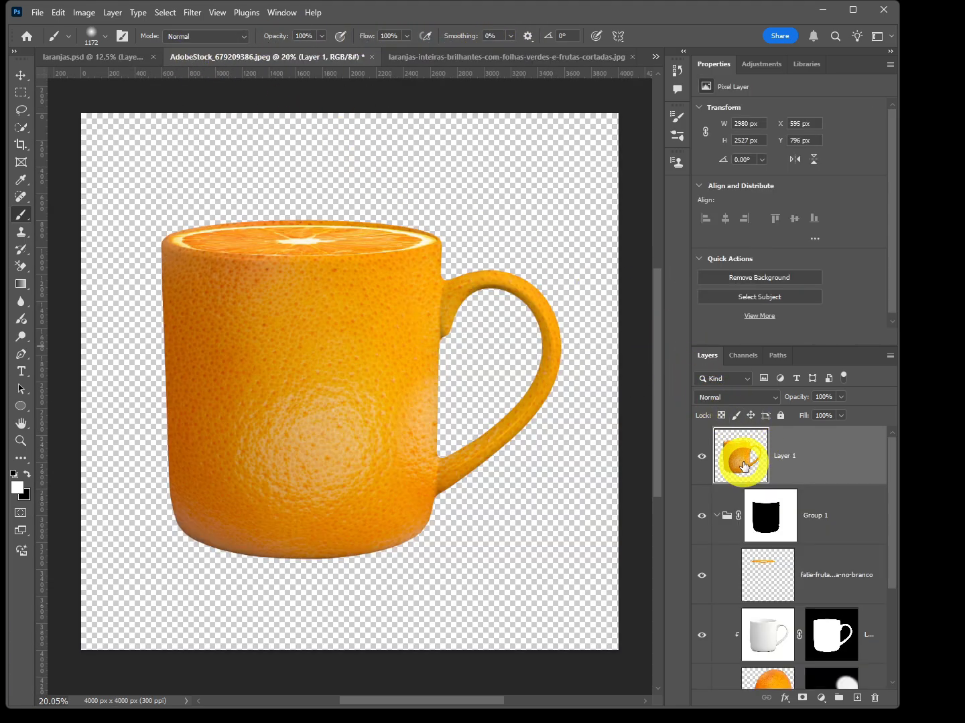
drag(744, 467, 393, 416)
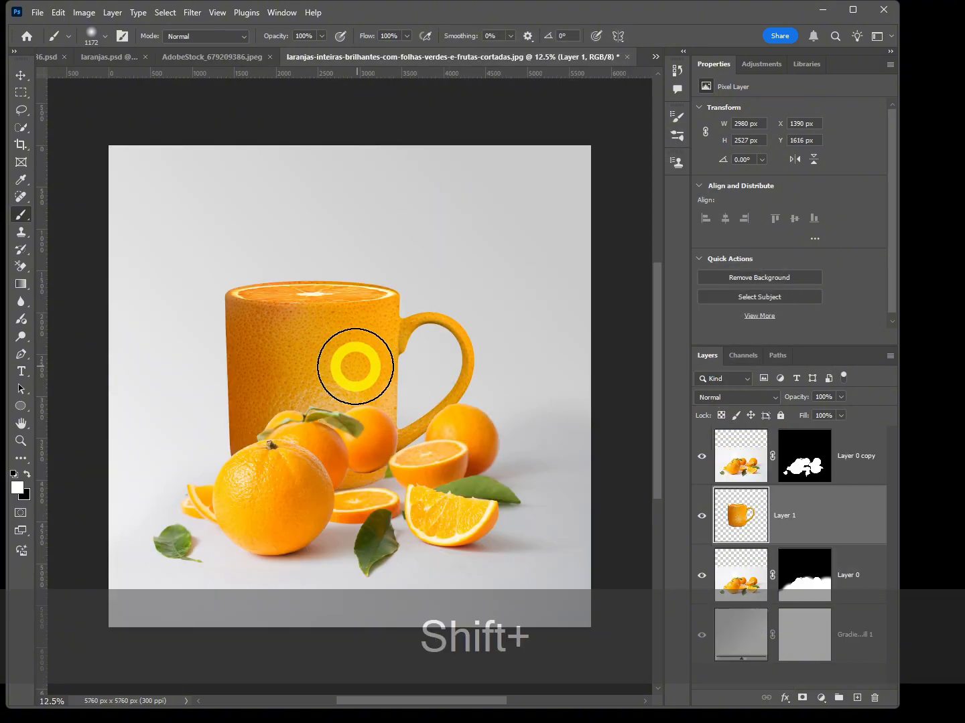
key(v)
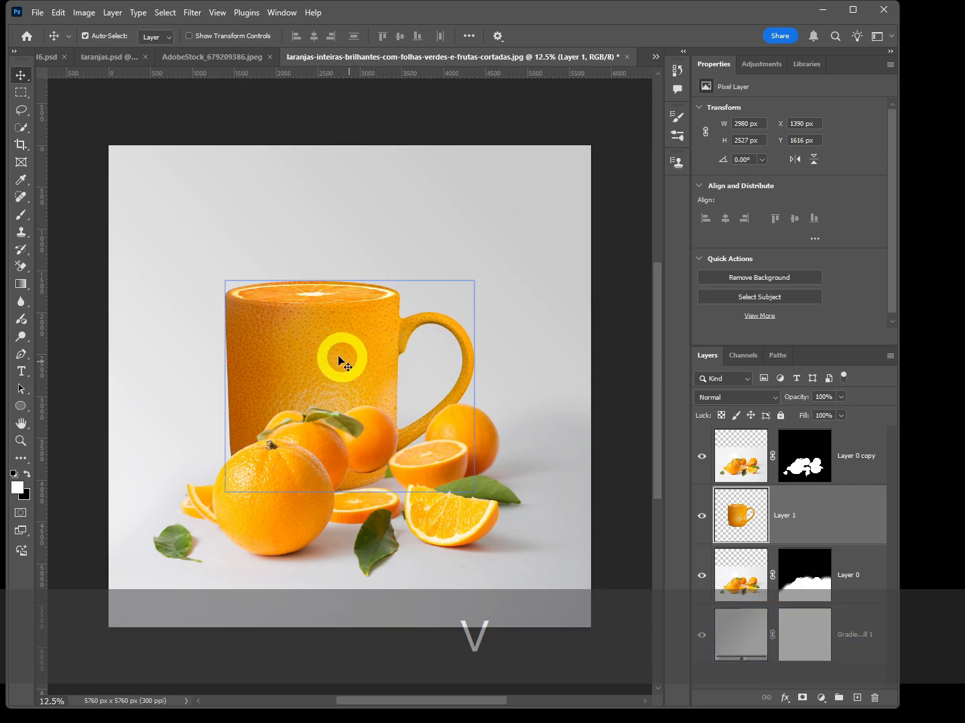
drag(340, 361, 373, 382)
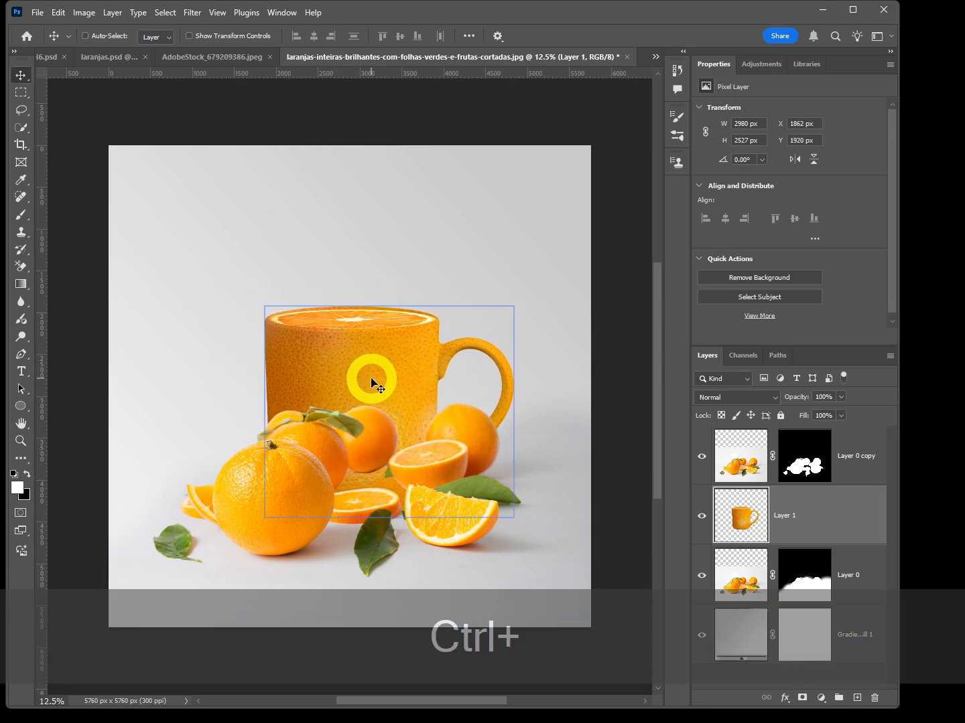
Step: Flip the mug horizontally and shift it about 736 px left, keeping its height on the canvas
key(ctrl+t)
right_click(372, 380)
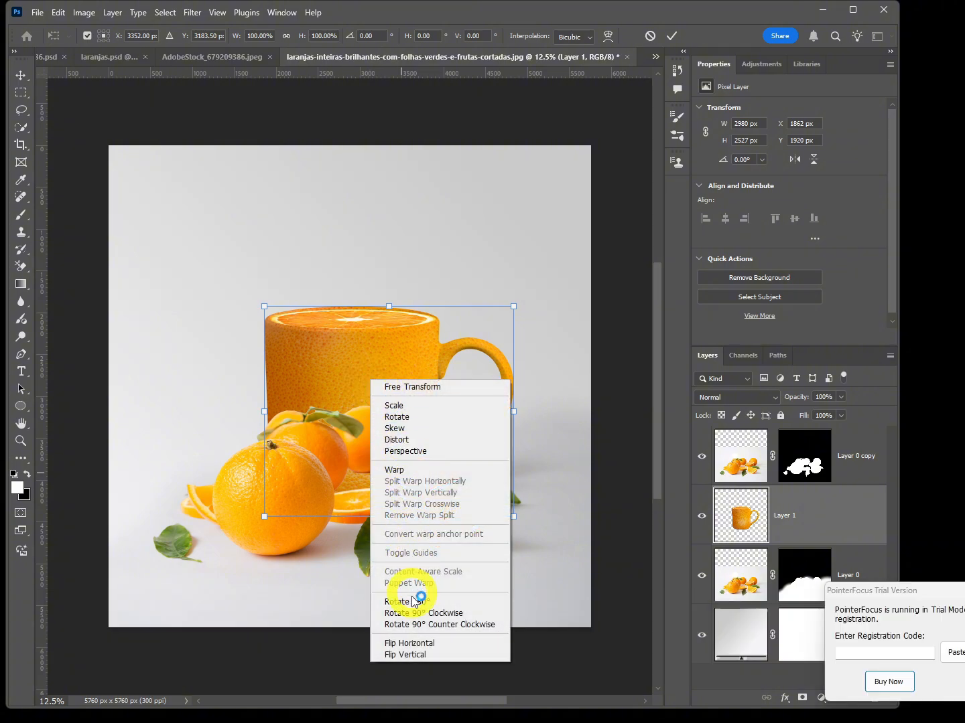
click(409, 643)
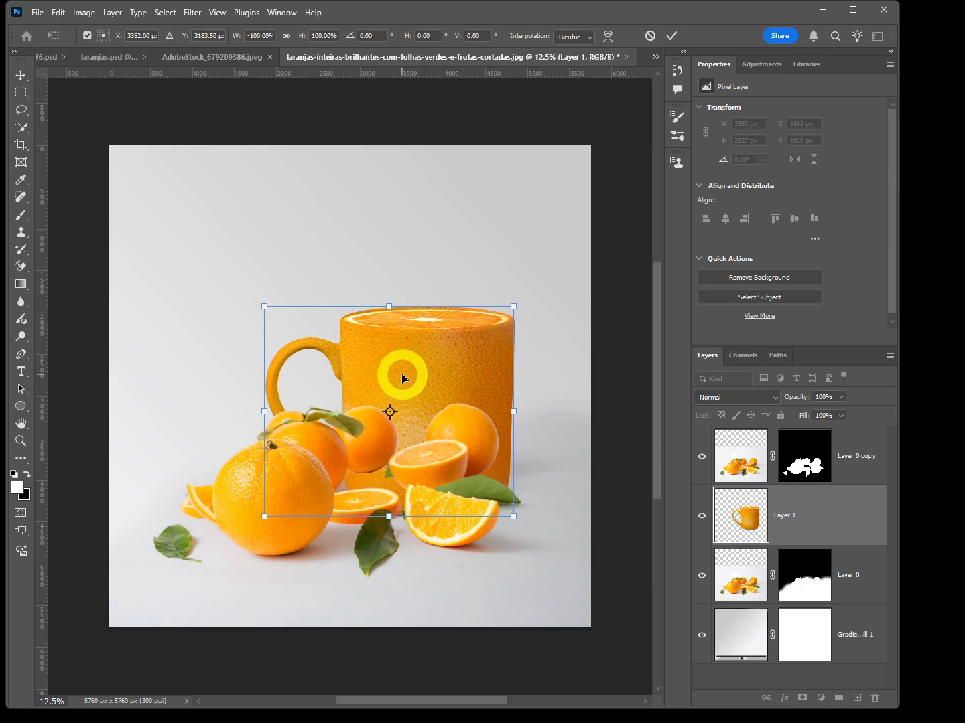
drag(441, 383, 379, 382)
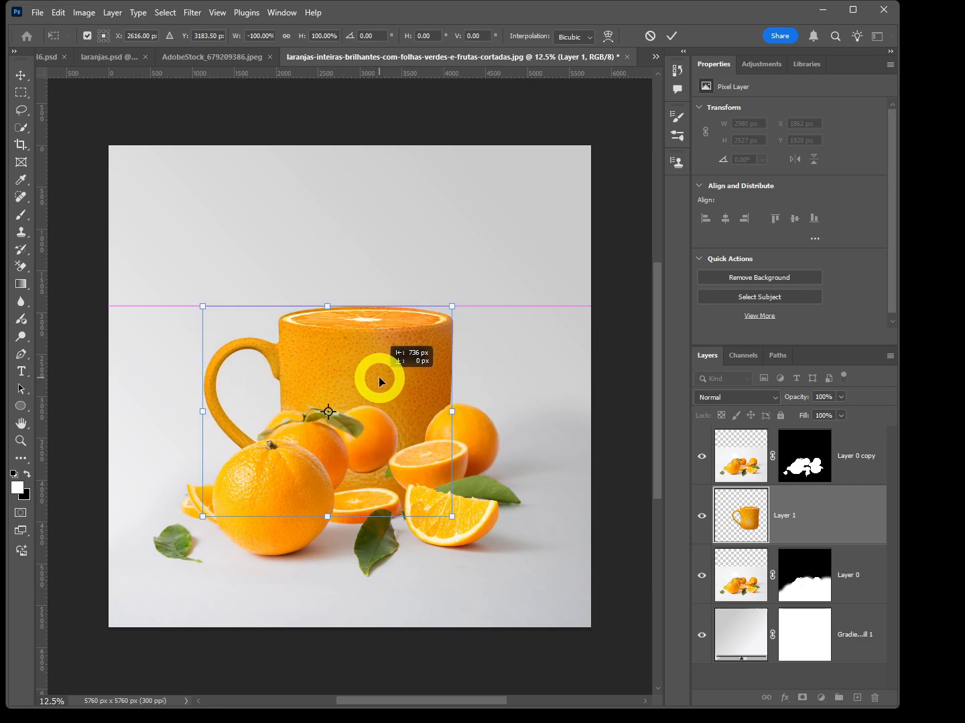
drag(379, 381, 379, 382)
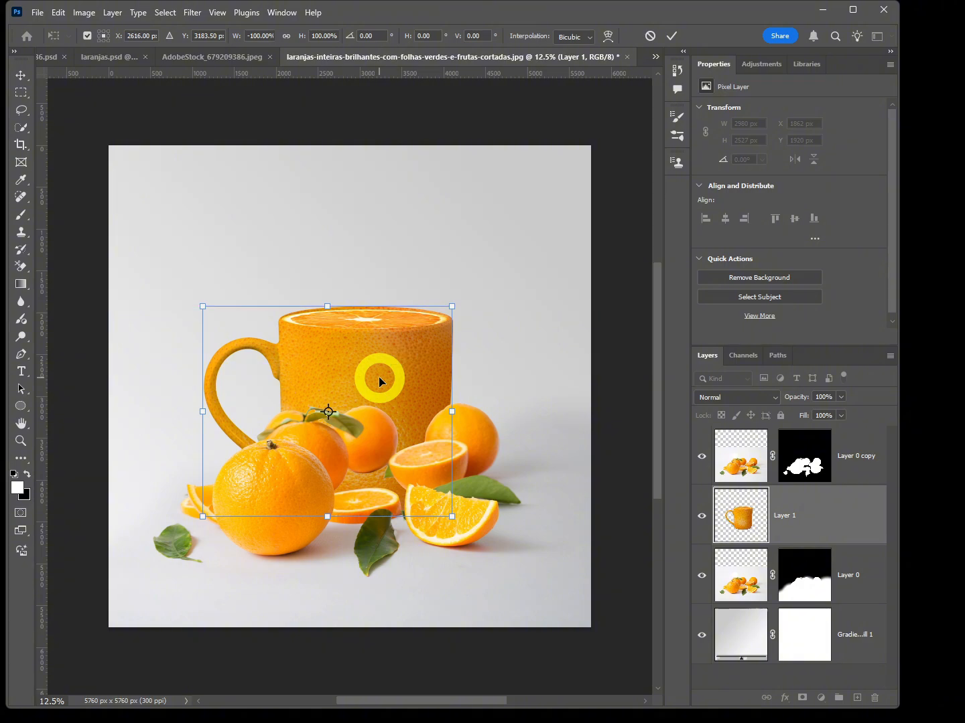
Step: Scale the mug about its centre to about 85% with linked width and height, and apply the transform
drag(451, 307, 436, 317)
key(ctrl+z)
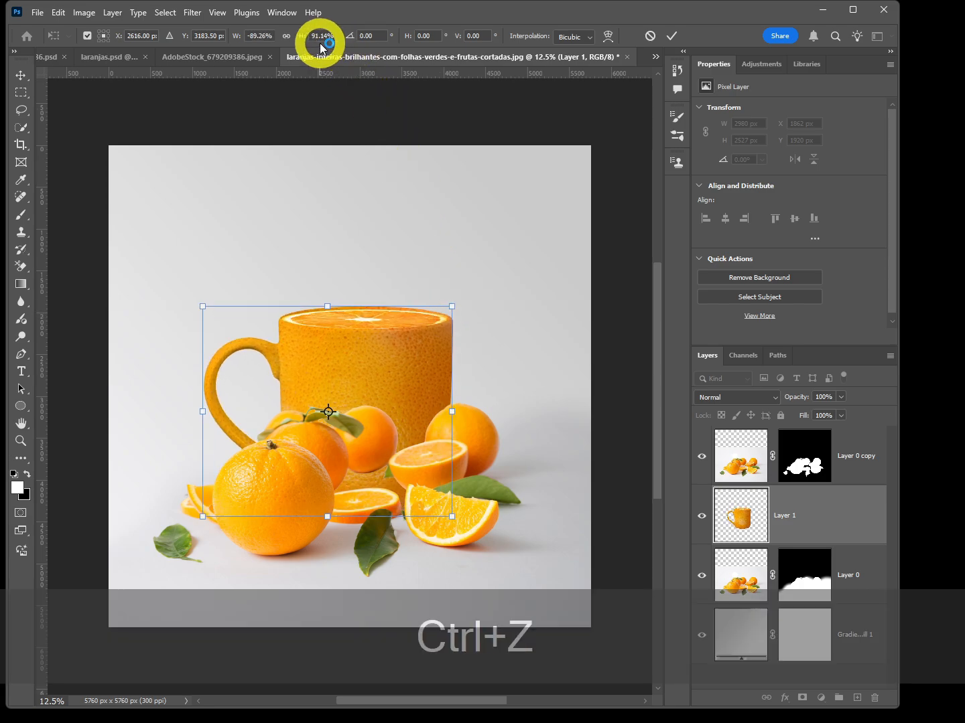
click(286, 36)
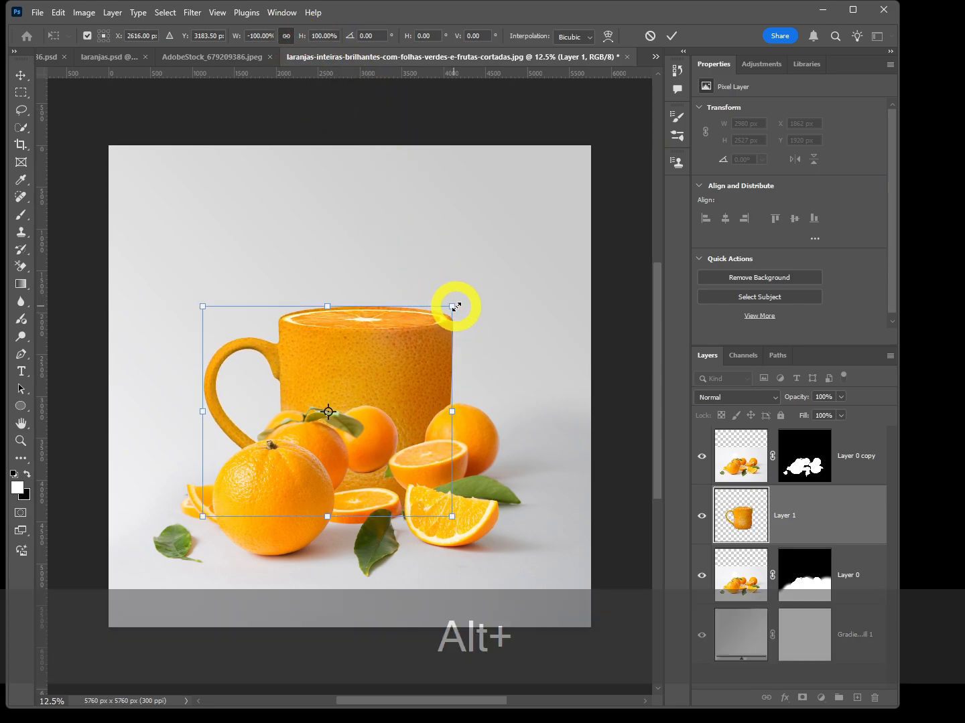
drag(454, 307, 436, 320)
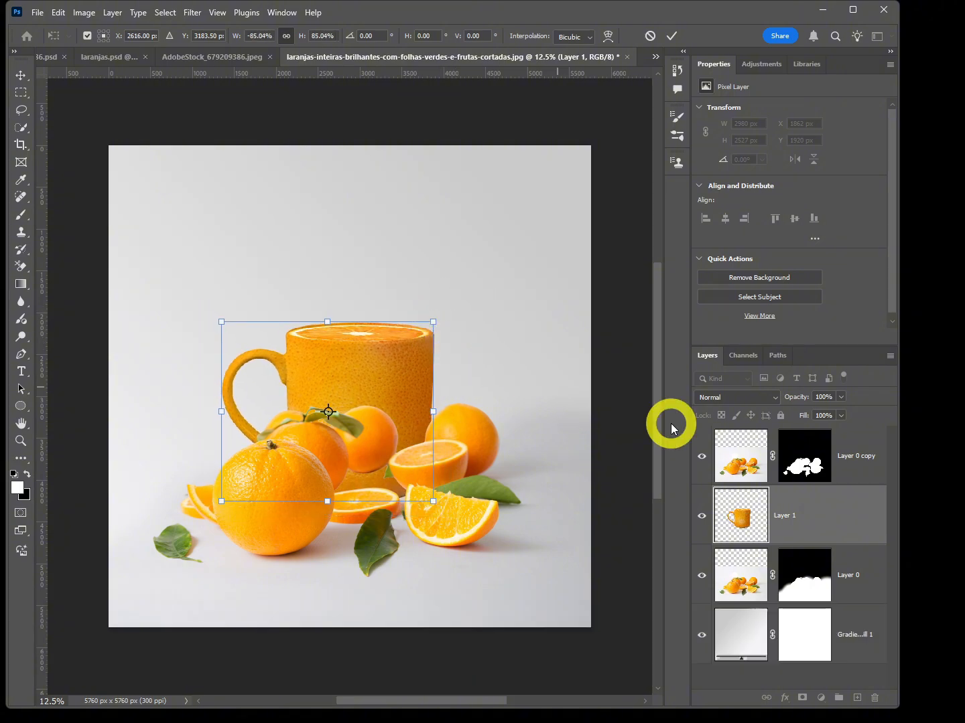
key(Return)
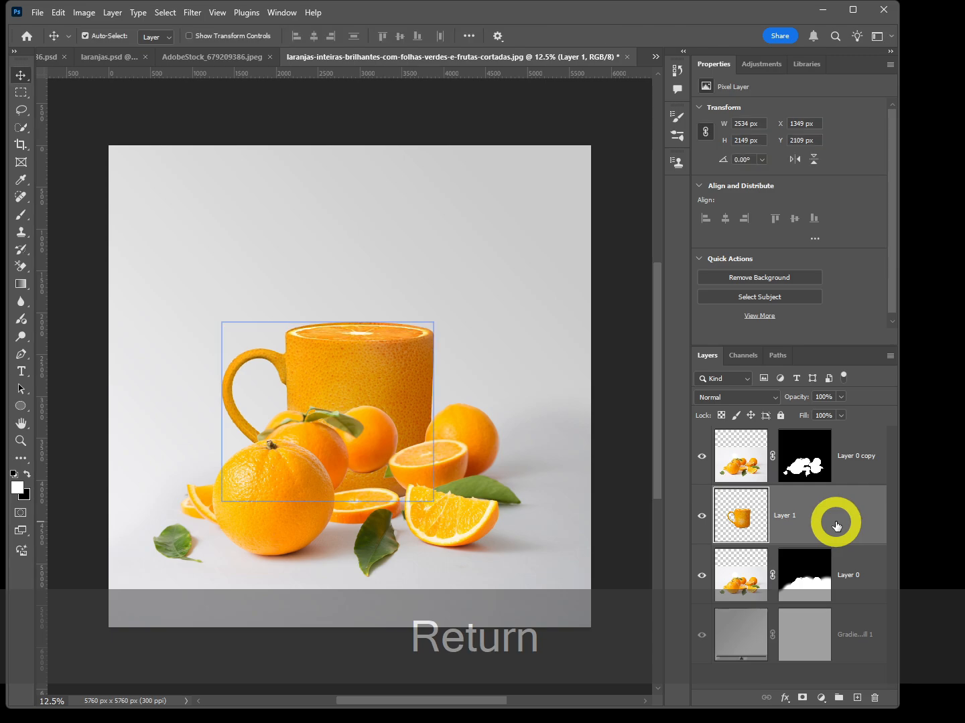
Step: Move the mug layer above Layer 0 copy and reposition the mug at about X 1365, Y 2381 px, in front of the oranges
drag(840, 526, 835, 439)
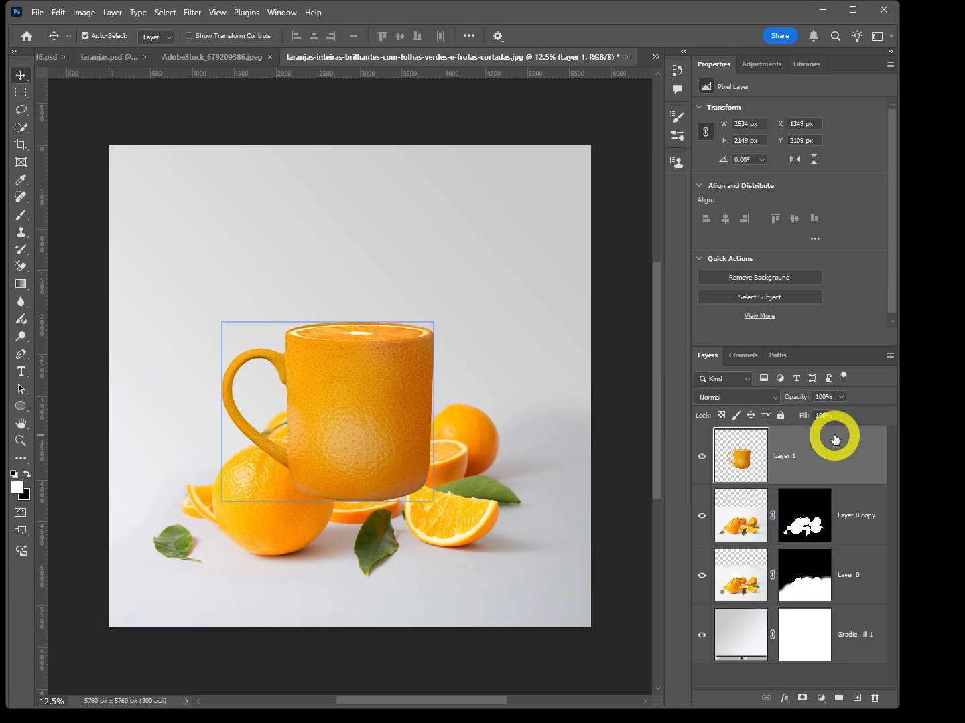
drag(361, 433, 367, 453)
scroll(358, 566, up, 2)
click(267, 517)
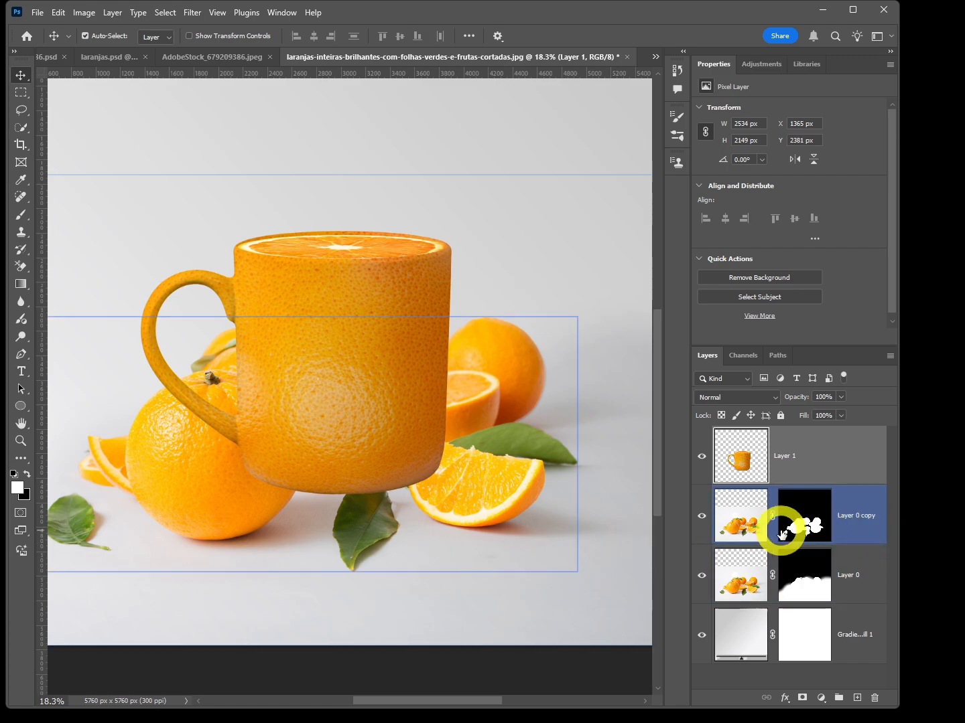
Step: Add an empty layer directly above Layer 0 copy and sample the dark brown shadow colour beneath the large orange for the Brush
click(749, 523)
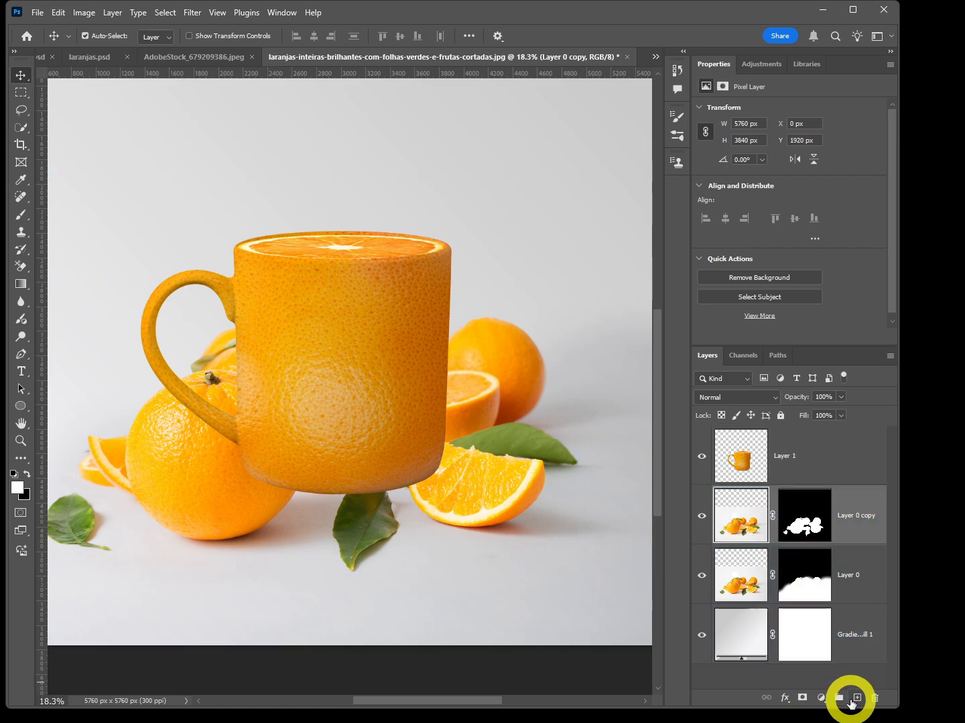
click(857, 698)
click(308, 312)
scroll(307, 312, down, 2)
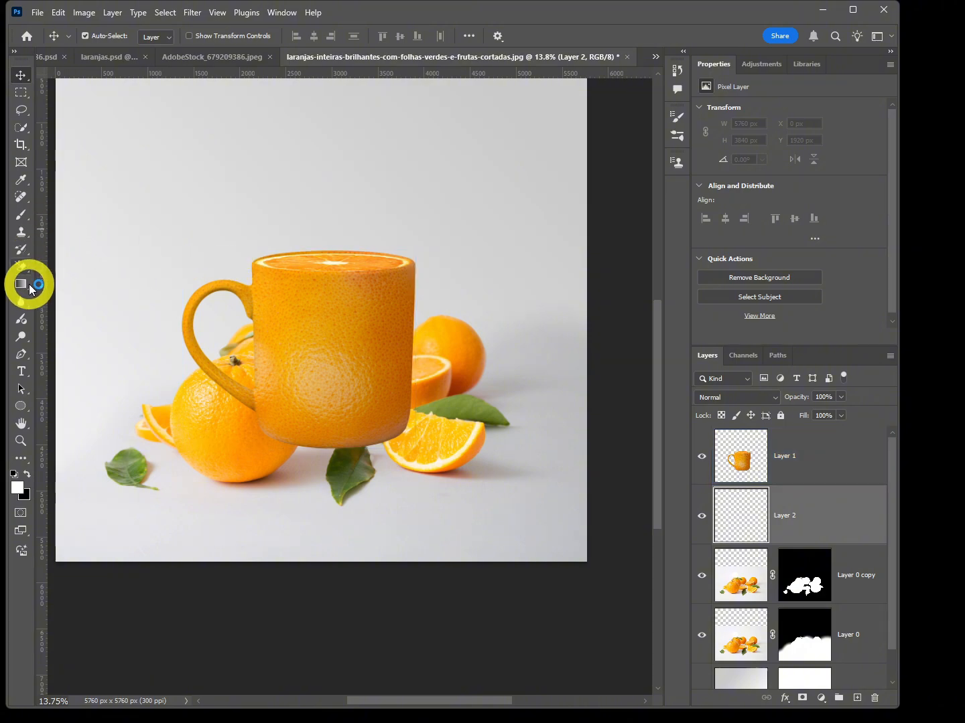
click(21, 218)
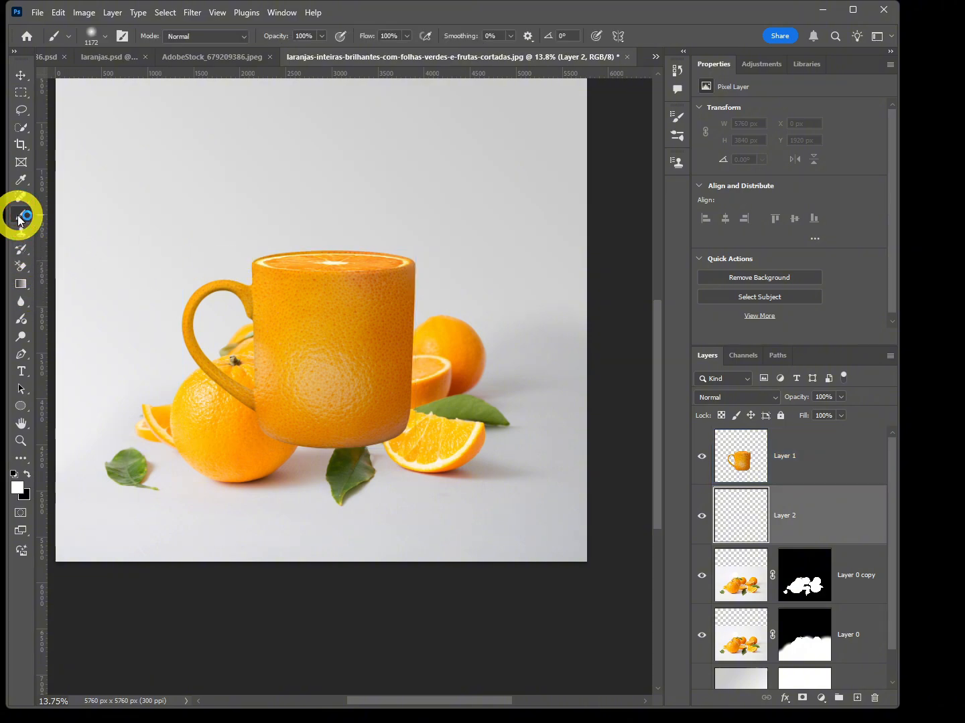
scroll(248, 496, up, 3)
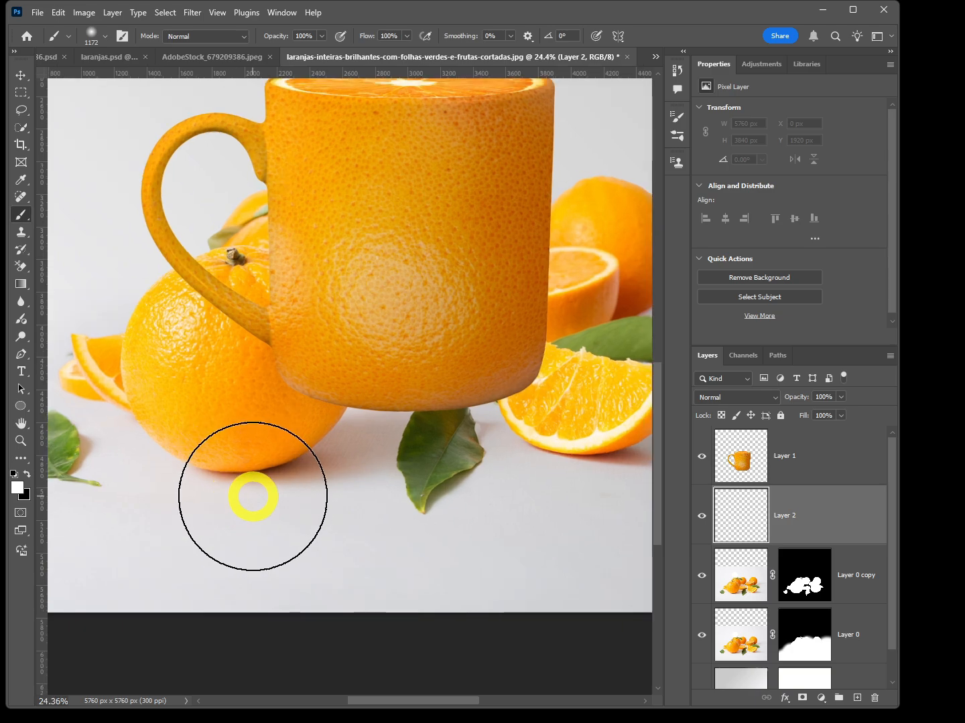
key(alt)
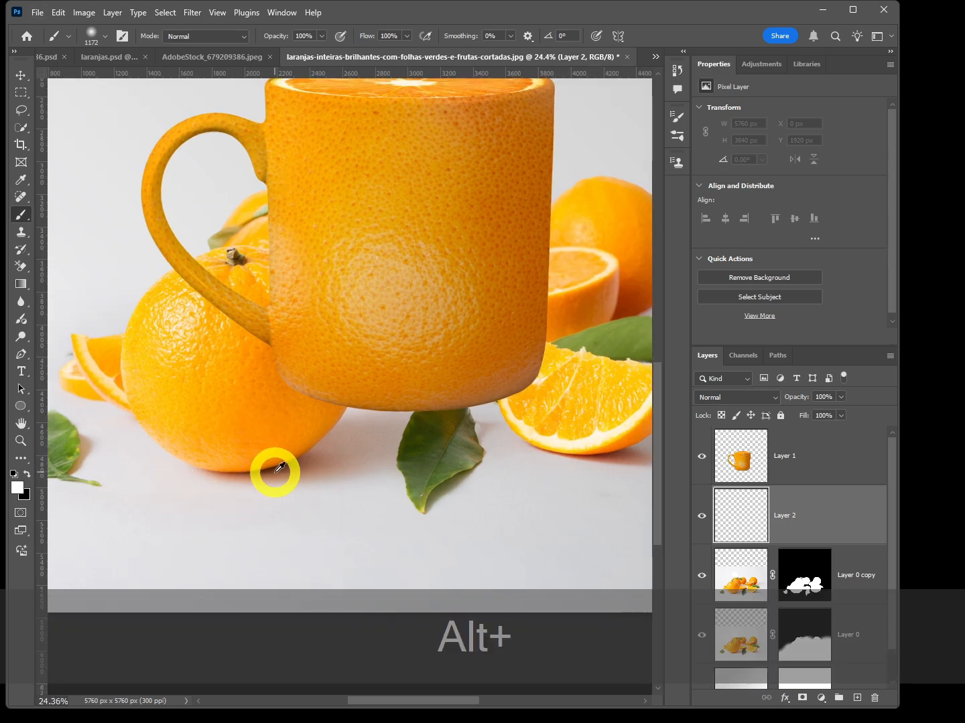
alt+click(270, 470)
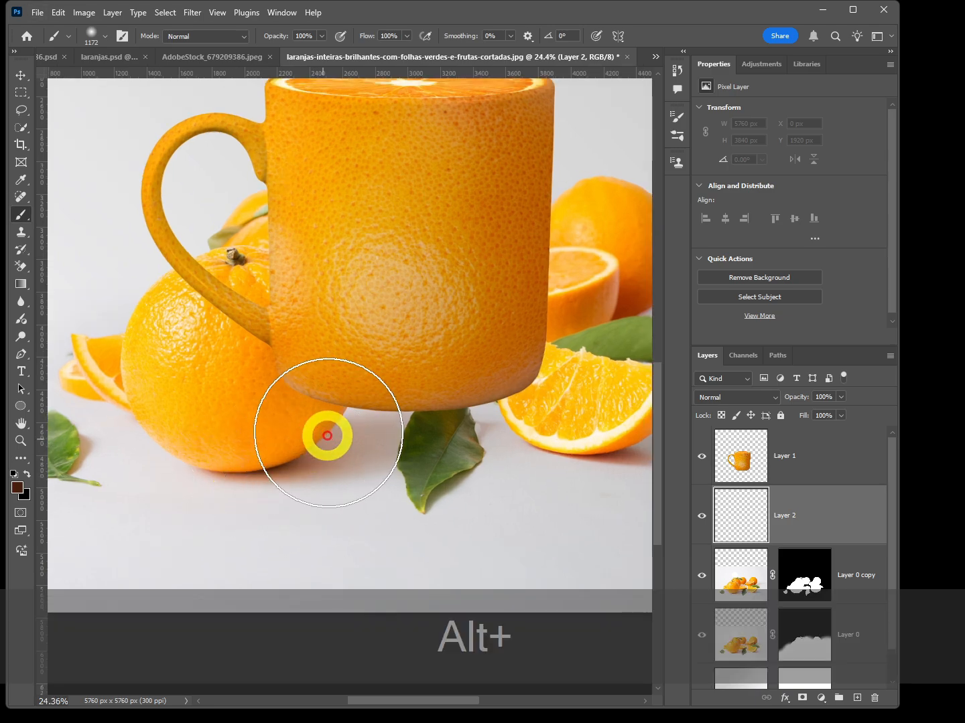
Step: Paint one soft dark brown dab with a 1701 px brush over the mug's middle and move its layer above the mug layer
scroll(327, 436, down, 5)
drag(375, 326, 409, 334)
scroll(401, 315, down, 1)
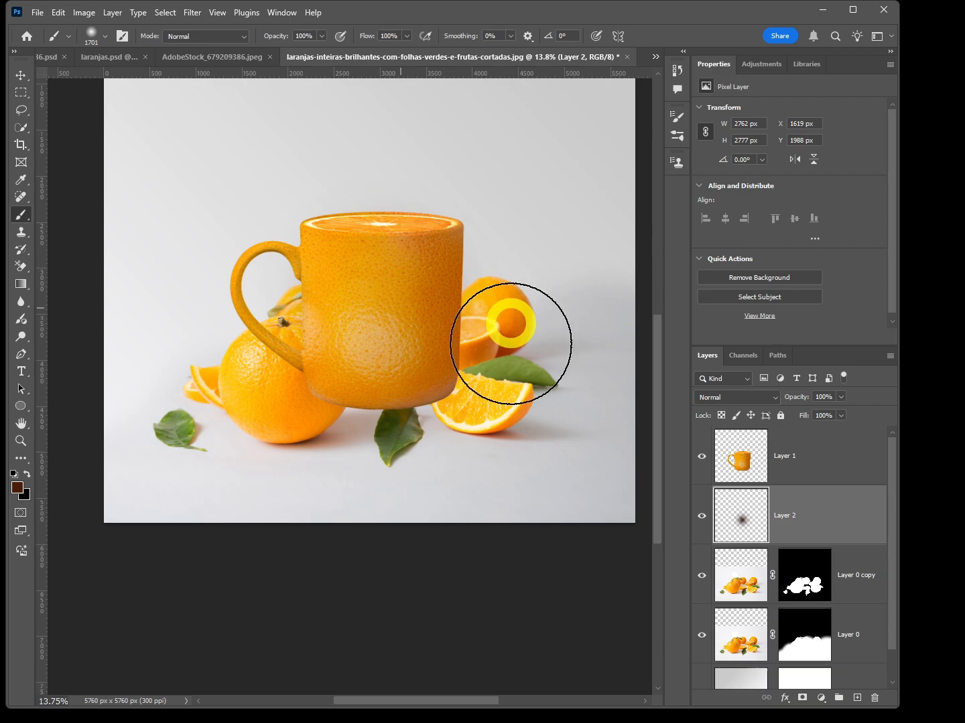
mouse_move(829, 517)
mouse_down()
mouse_move(835, 443)
mouse_move(780, 452)
mouse_up()
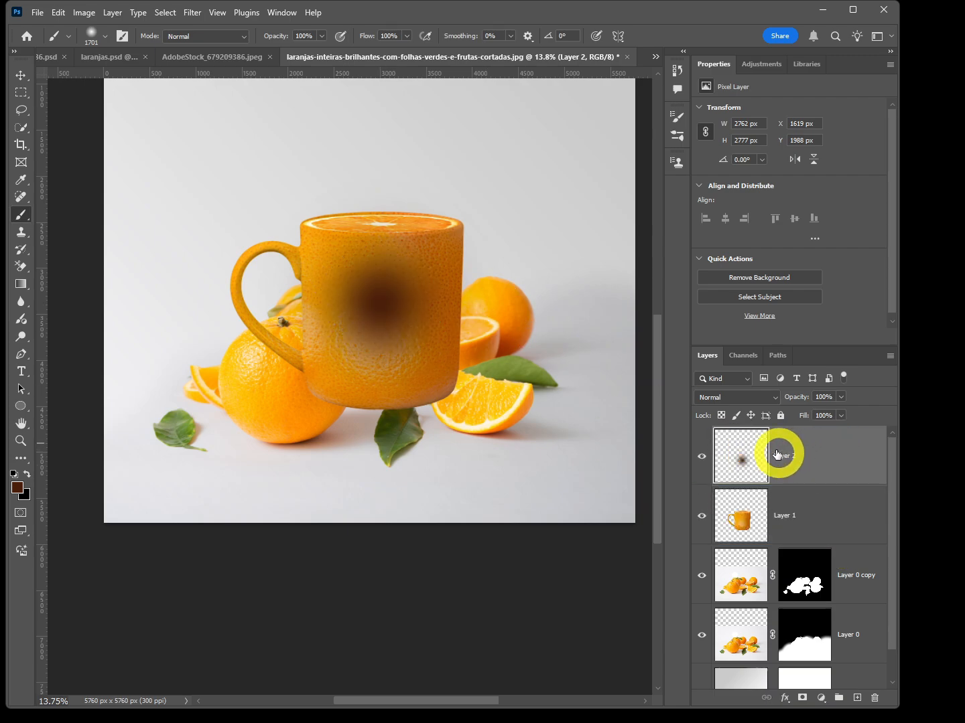
Step: Transform the dark dab to about 74.62% width and 18.65% height, flattening it down to the mug's base
click(308, 266)
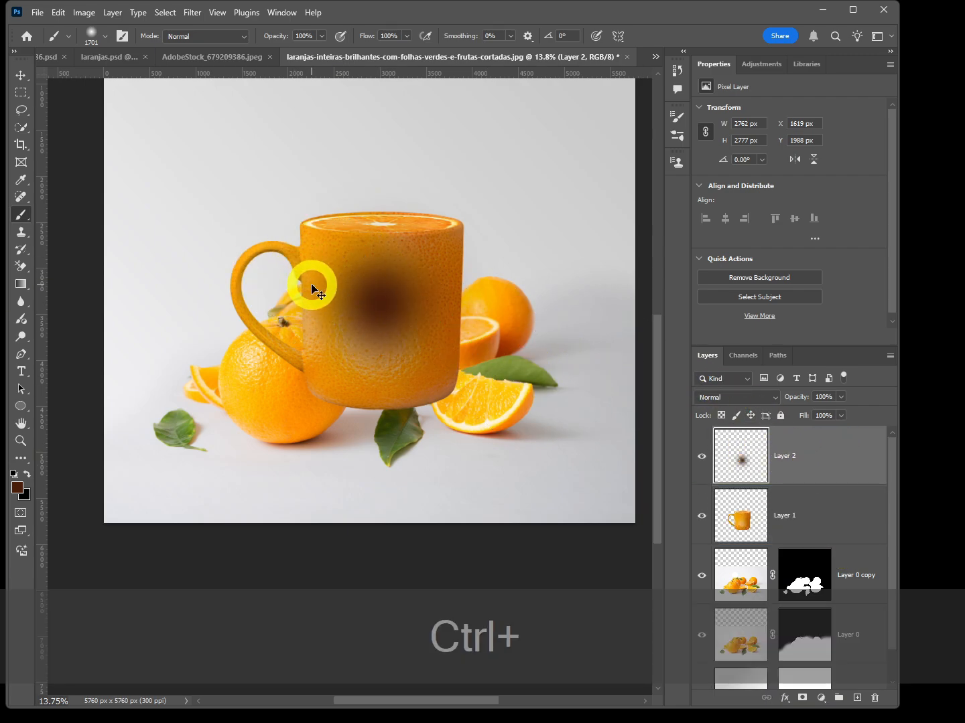
key(ctrl+t)
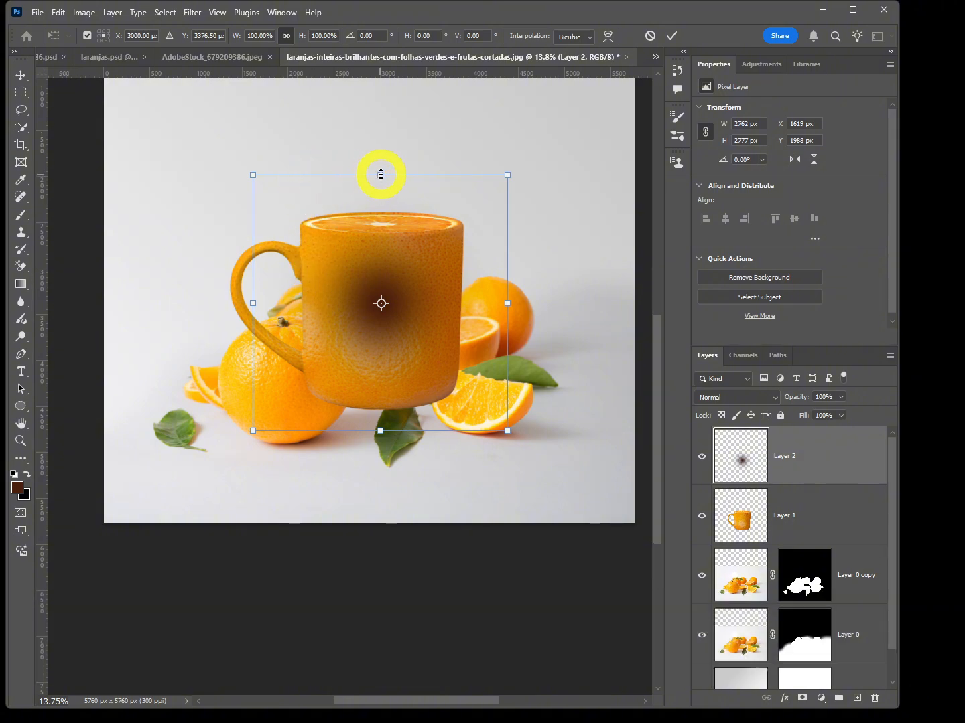
drag(381, 175, 380, 239)
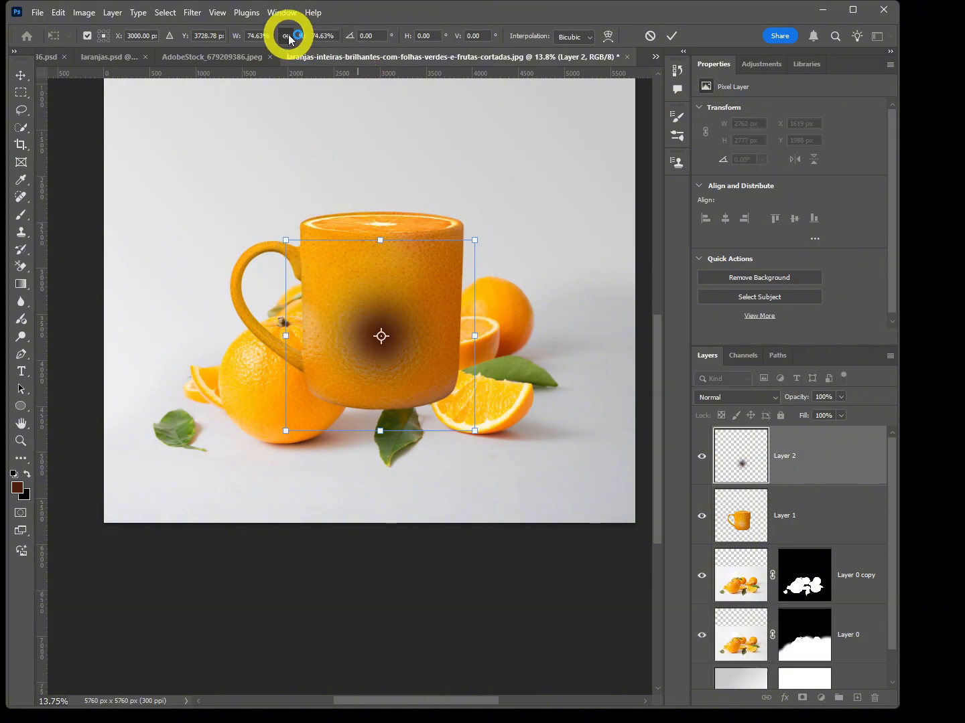
drag(381, 245, 380, 383)
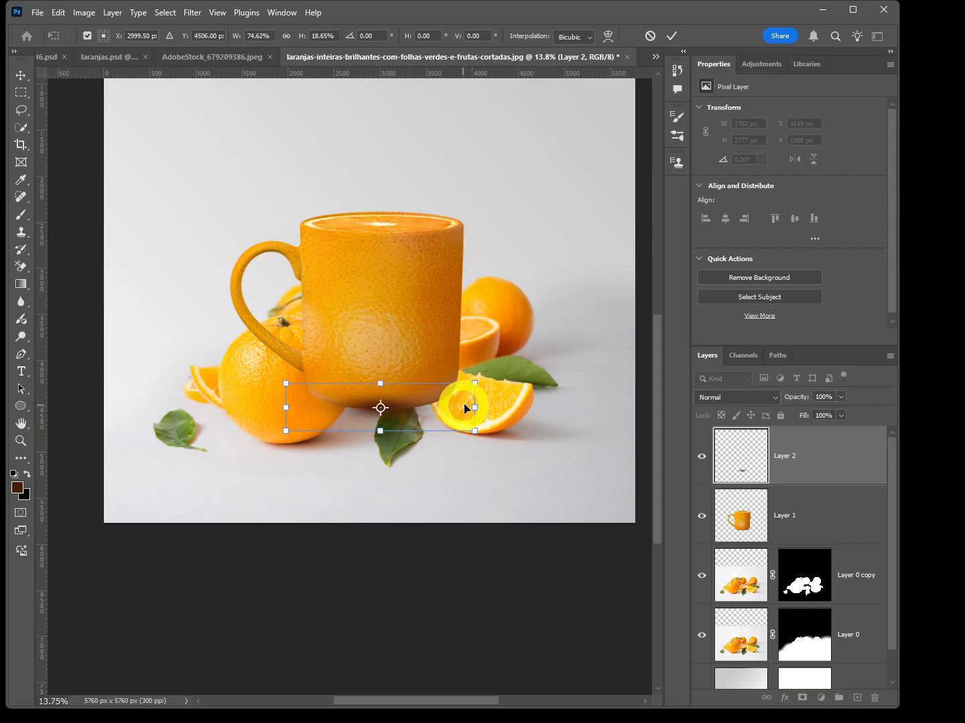
Step: Widen the flattened shadow to 151.41%, centre it at about X 2985, Y 4530 px, apply the transform, and move its layer beneath the mug
drag(475, 406, 573, 407)
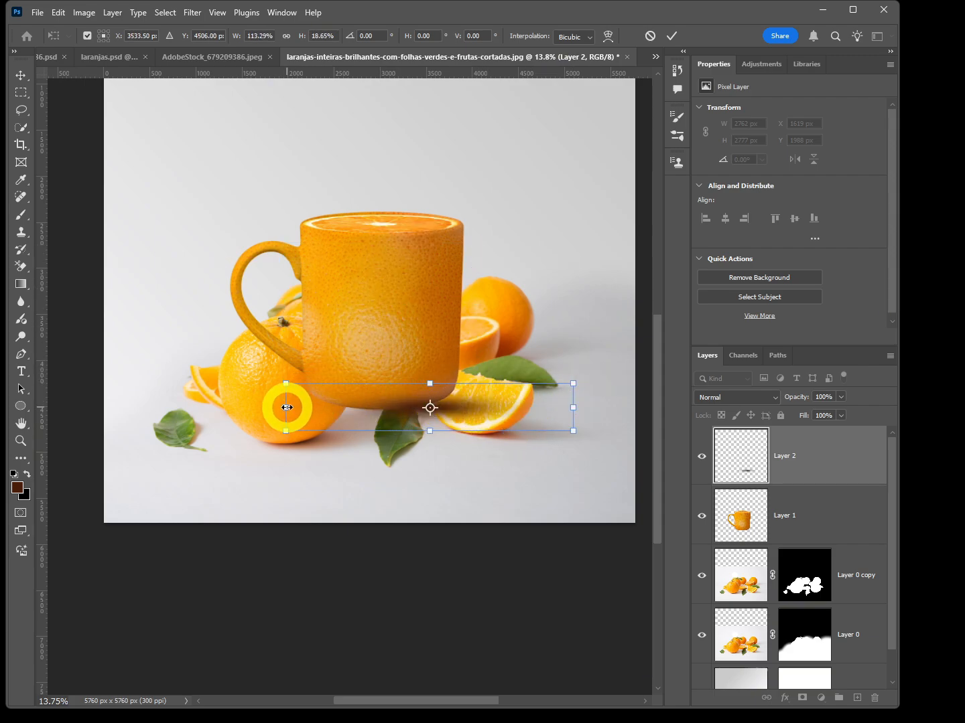
drag(283, 405, 195, 406)
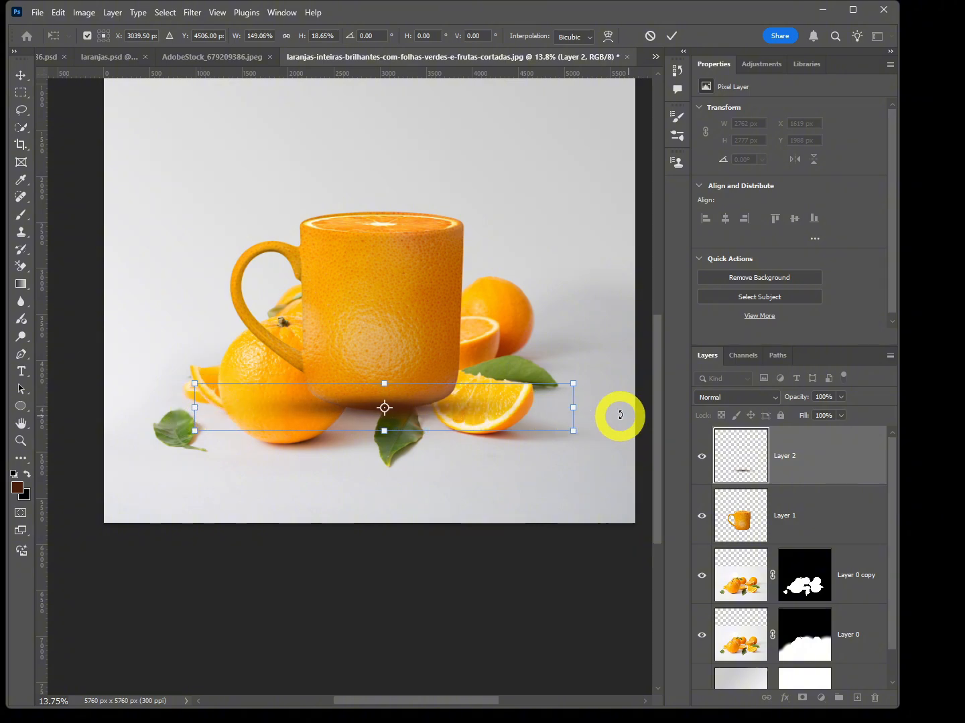
drag(572, 406, 577, 405)
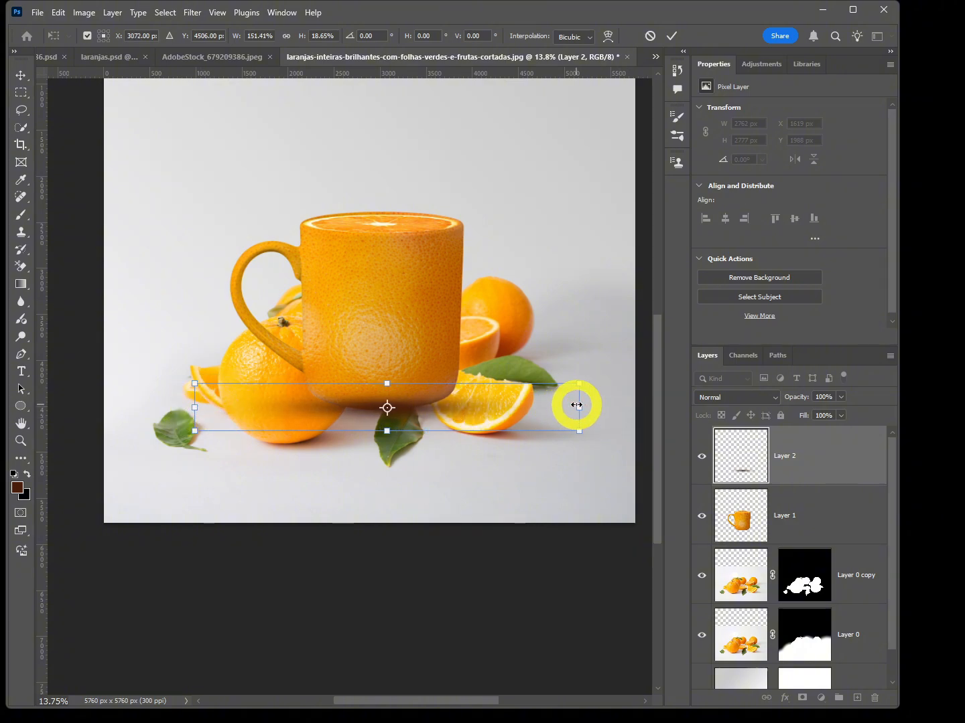
scroll(386, 395, up, 2)
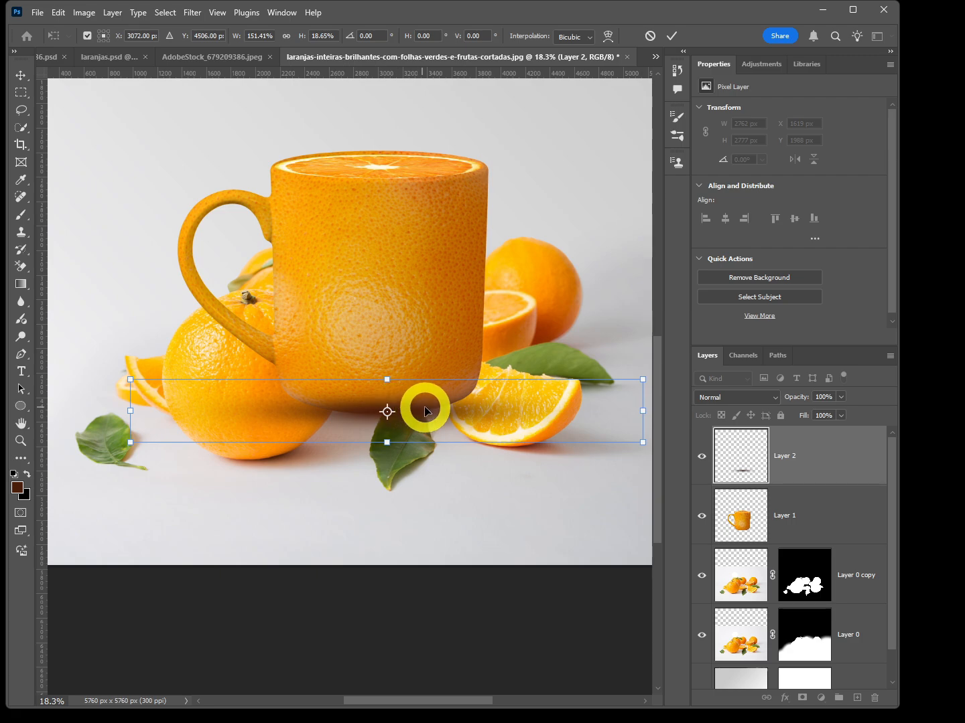
drag(425, 410, 415, 414)
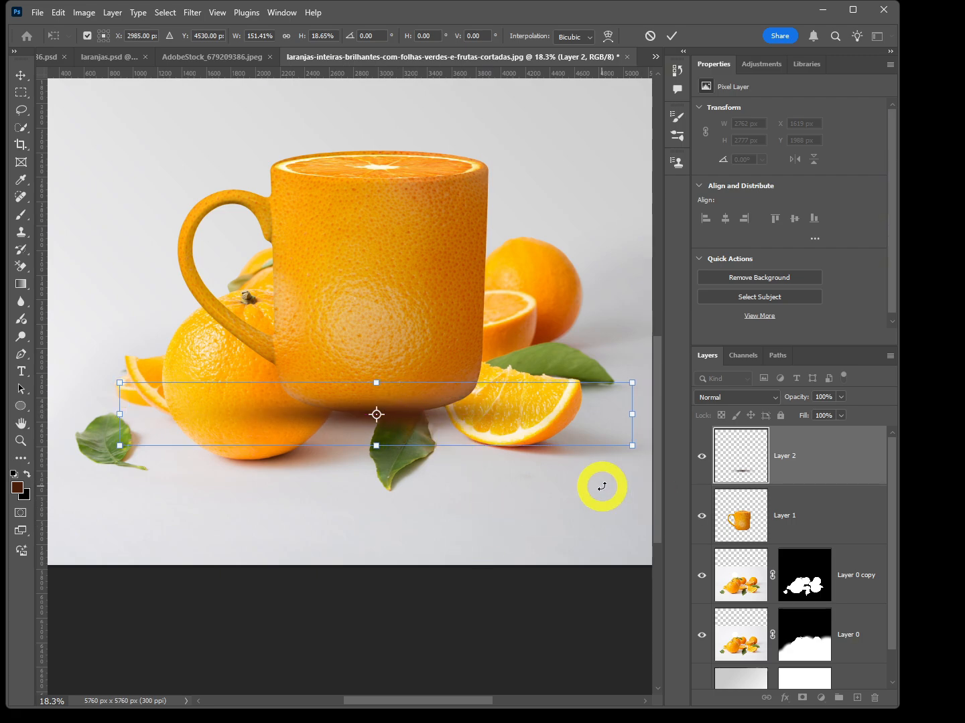
key(Return)
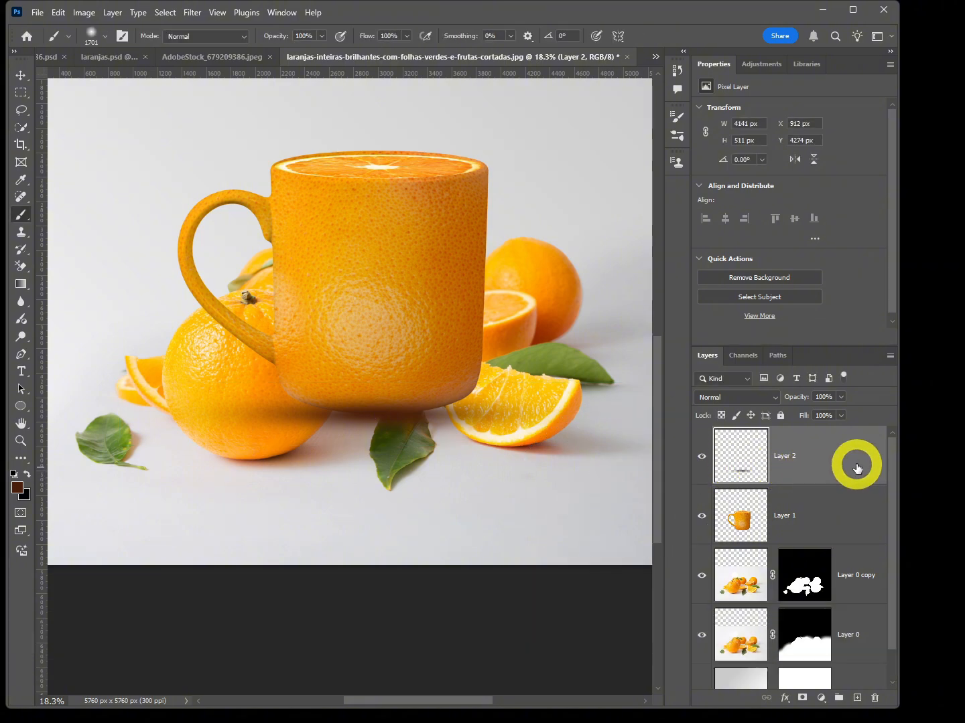
drag(857, 468, 841, 537)
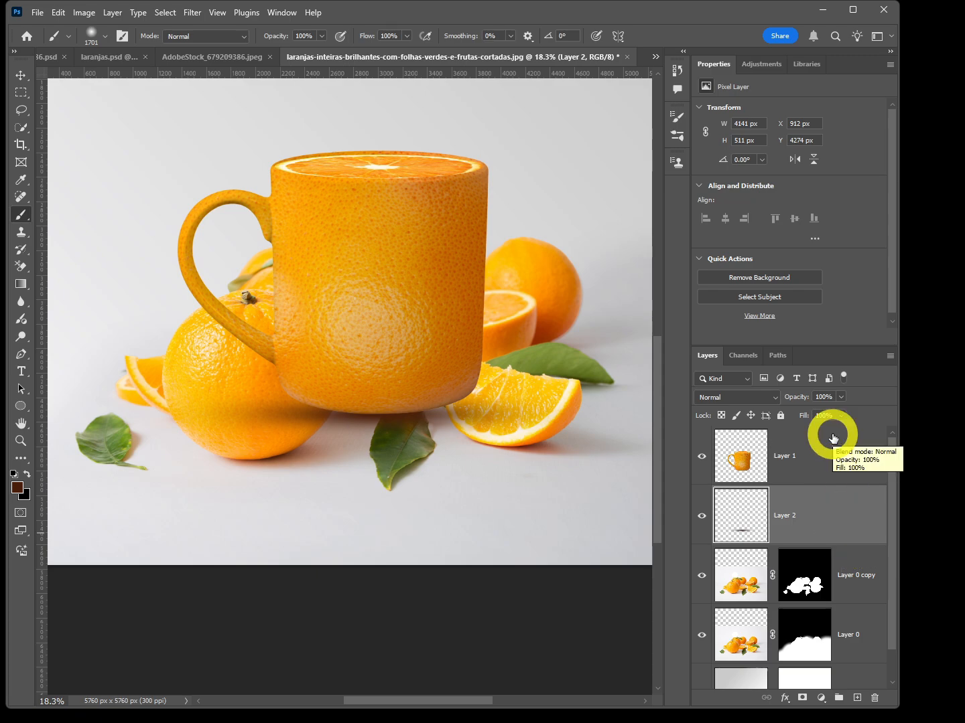
Step: Duplicate Layer 0 copy above the mug layer and delete the duplicate's mask without applying it
click(863, 600)
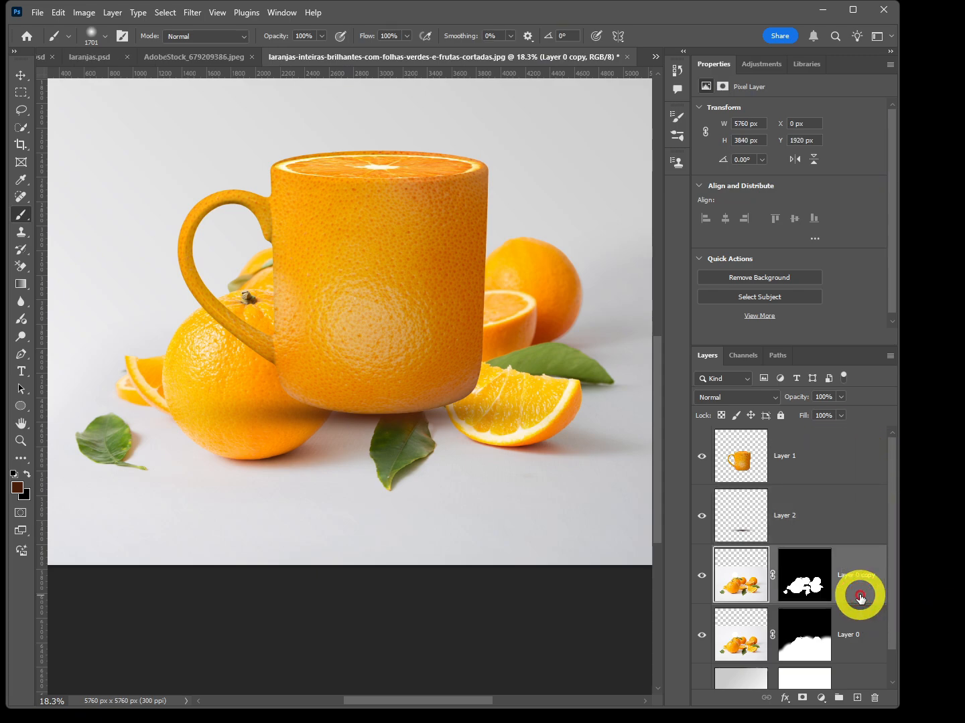
drag(862, 592, 757, 436)
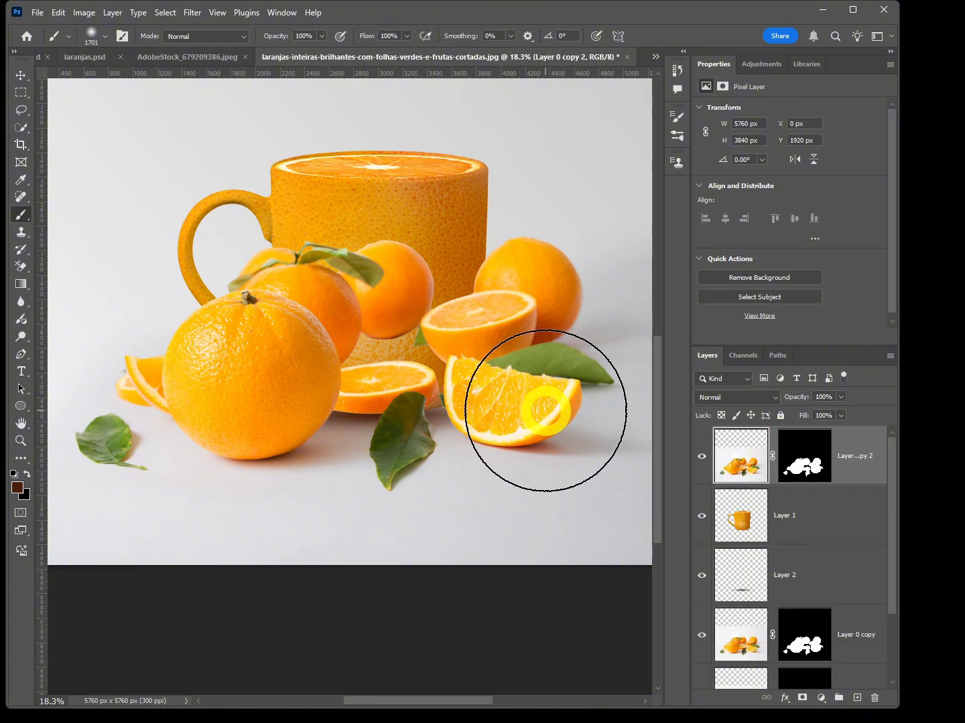
drag(801, 463, 874, 697)
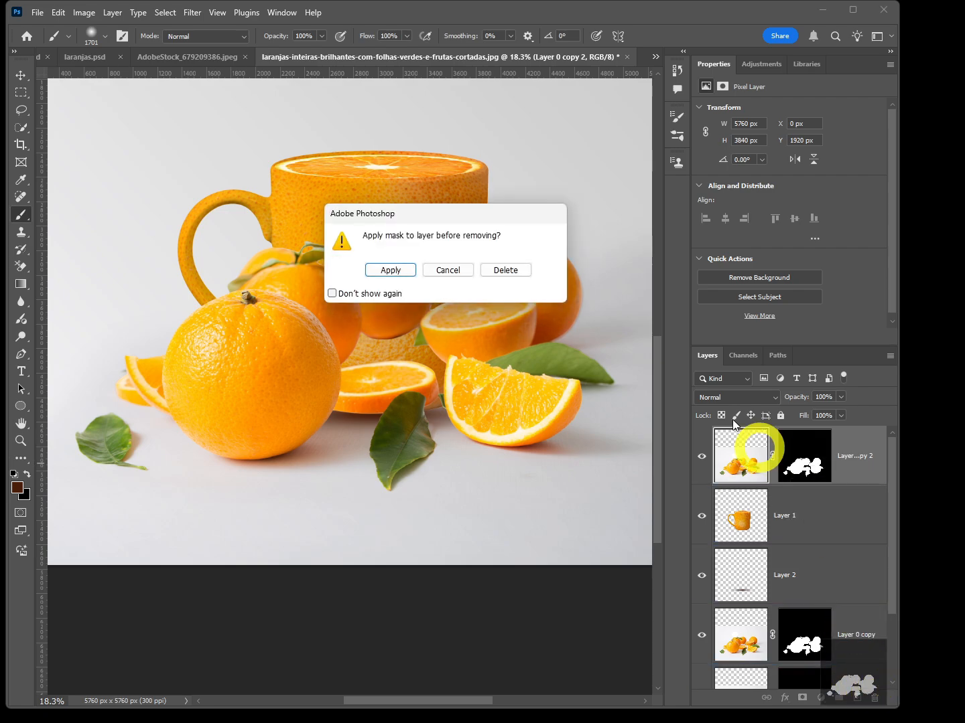
click(507, 270)
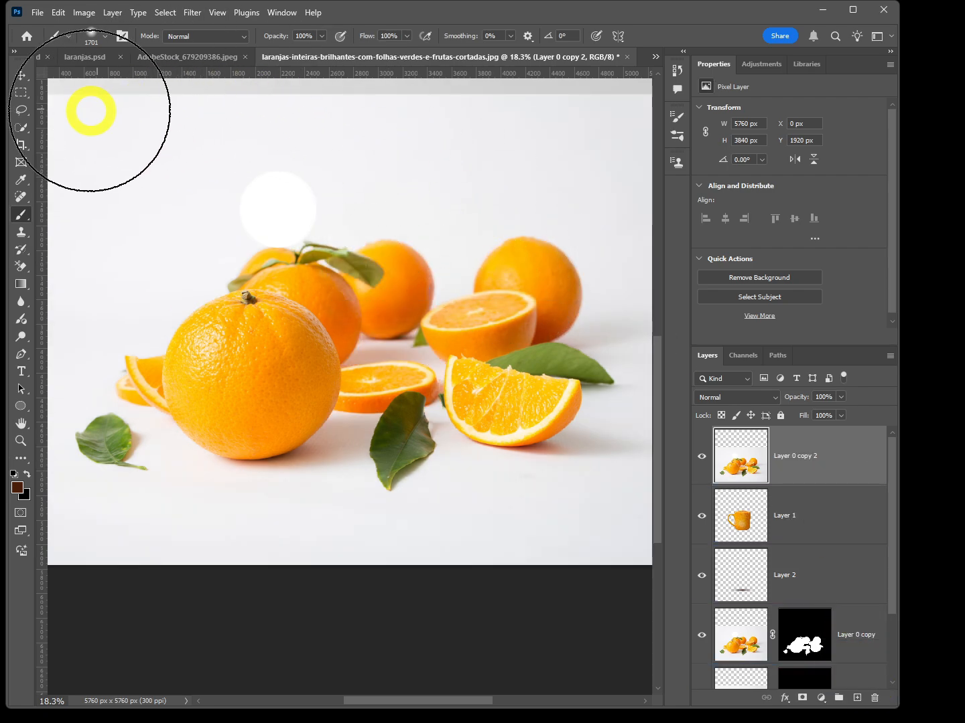
Step: Select the large front orange, front leaf and orange wedge with the Object Selection tool and mask the top duplicate layer to them
click(27, 144)
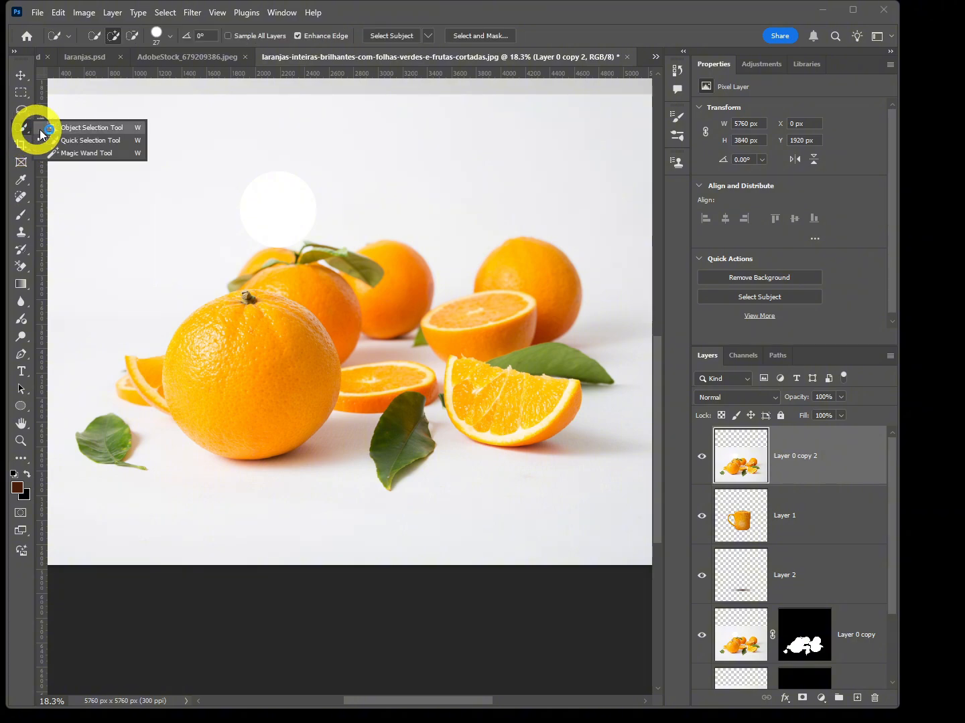
click(64, 129)
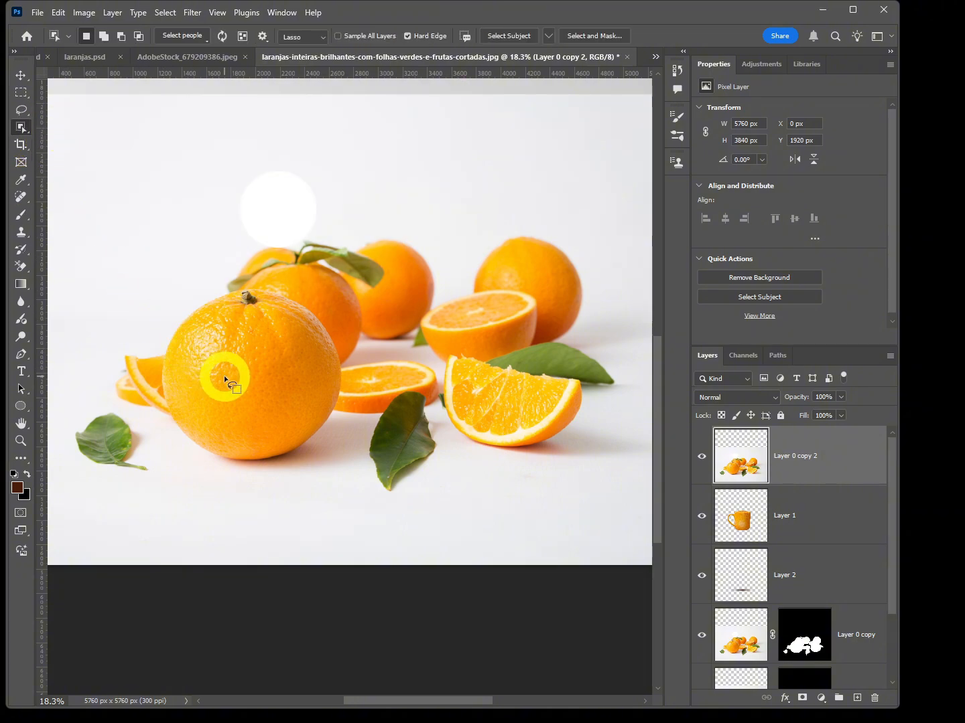
click(275, 368)
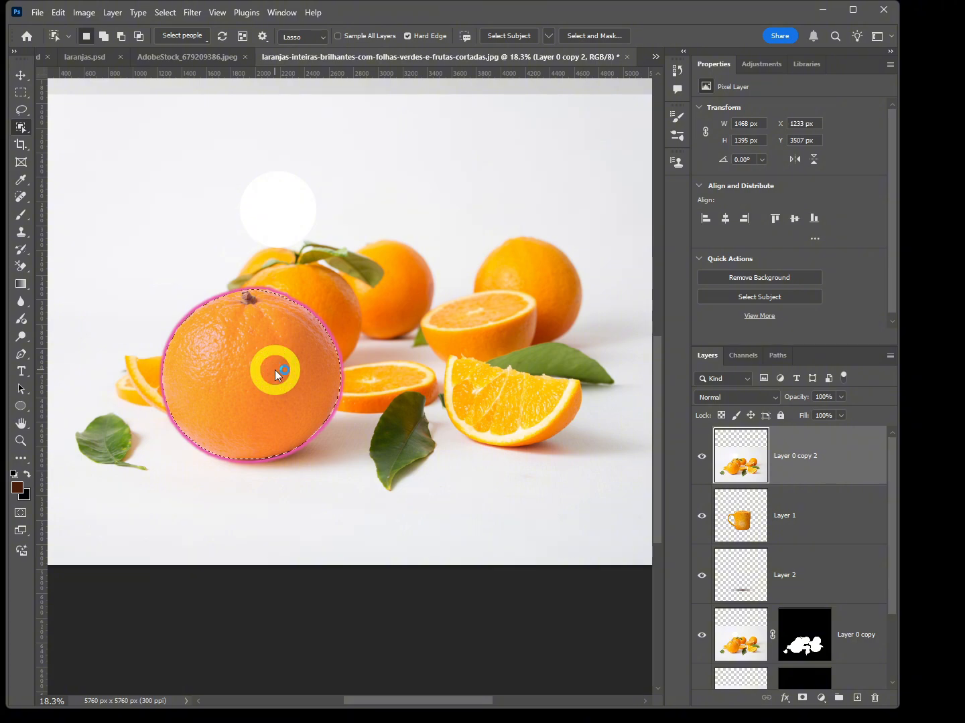
key(shift)
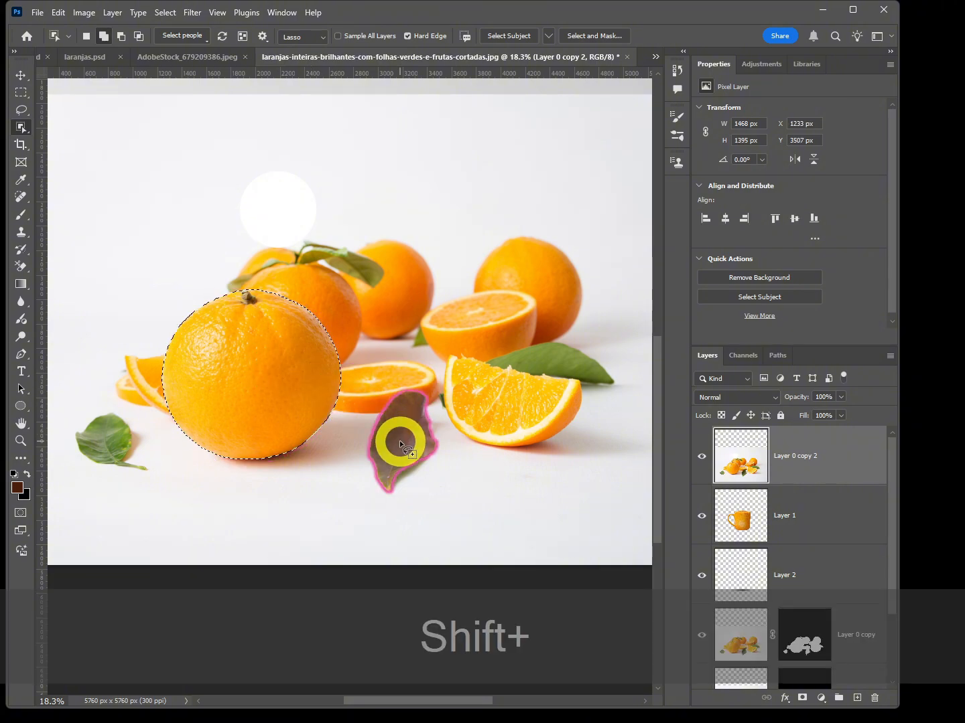
shift+click(525, 415)
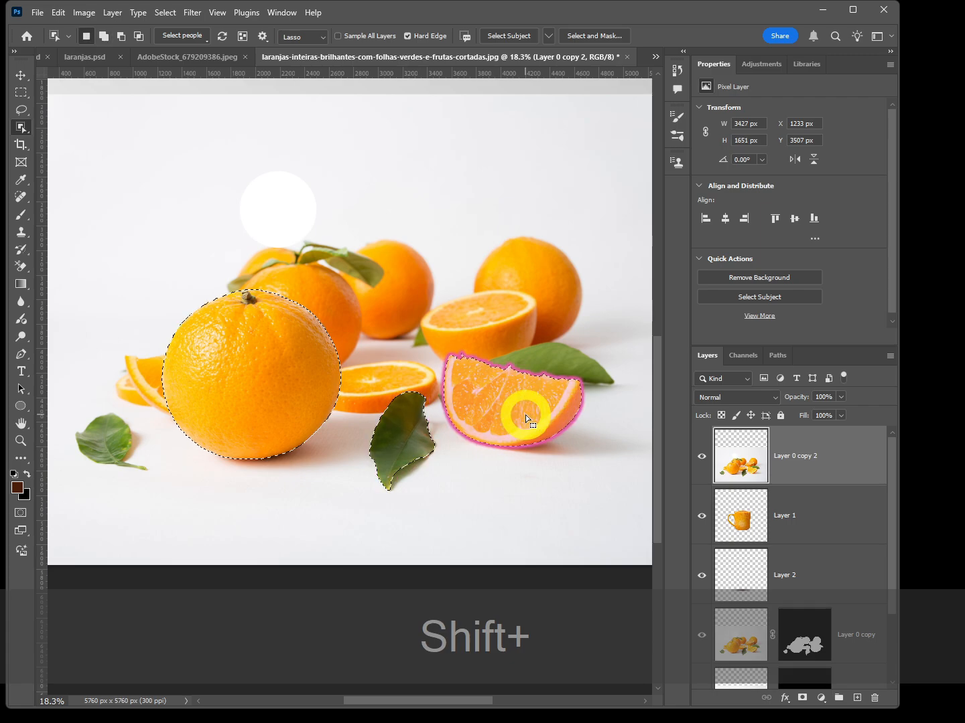
click(802, 699)
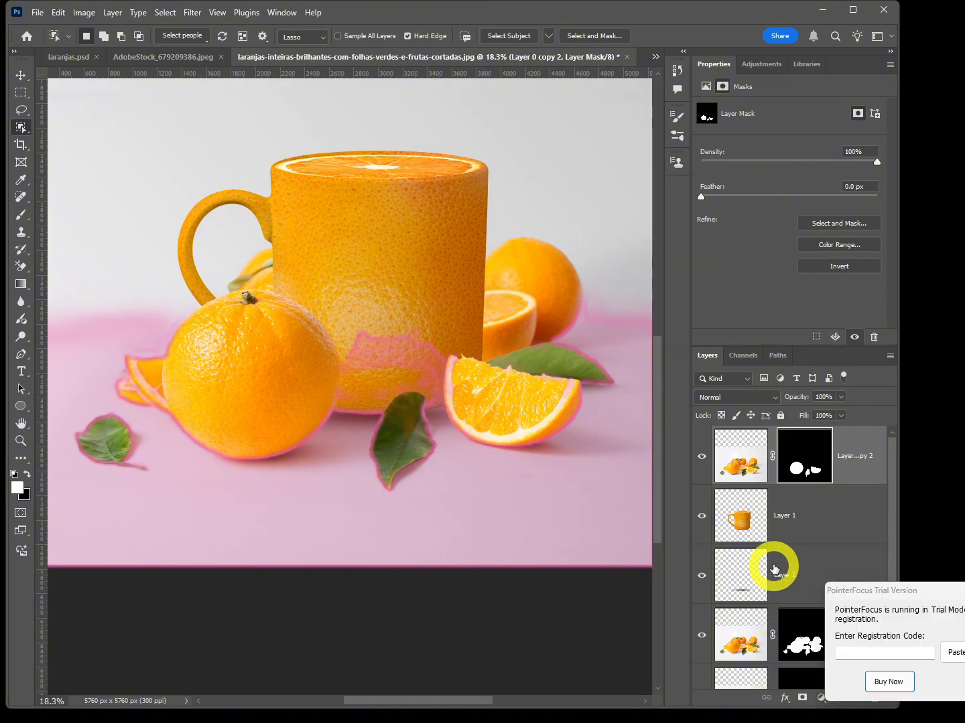
Step: Move the mug layer straight down to about Y 2447 px, keeping X at 1365 px
key(v)
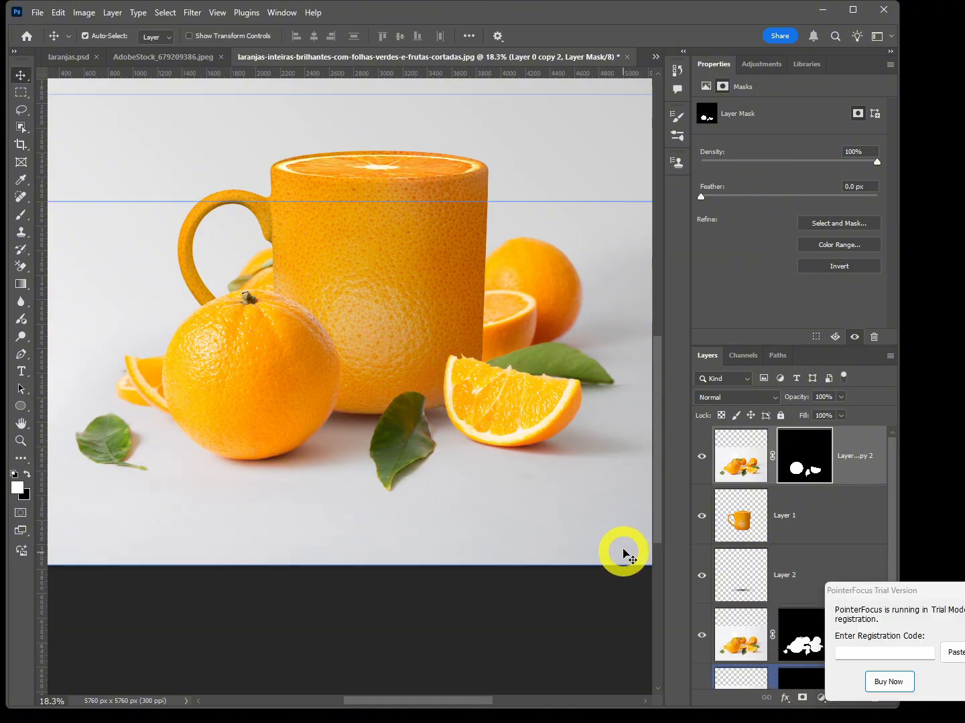
click(507, 395)
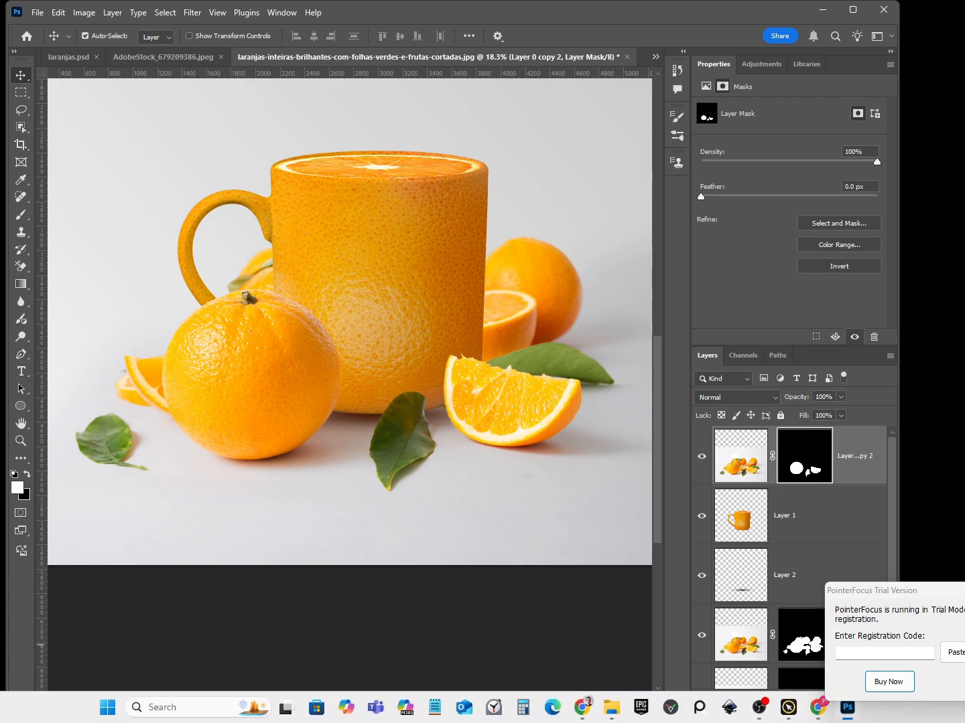
click(716, 384)
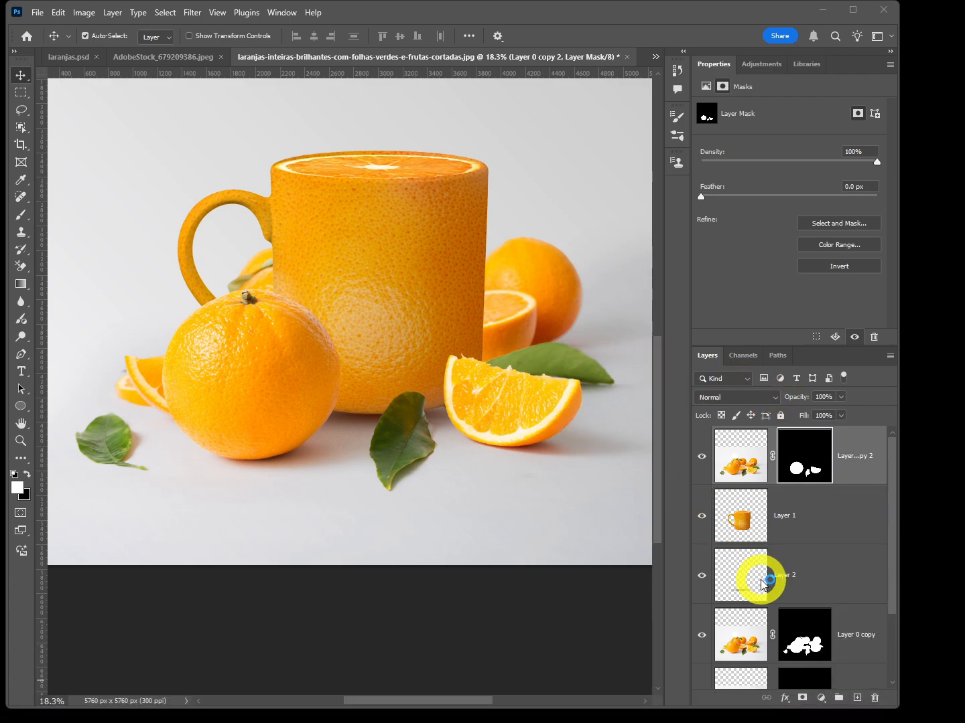
click(740, 580)
click(332, 387)
click(371, 403)
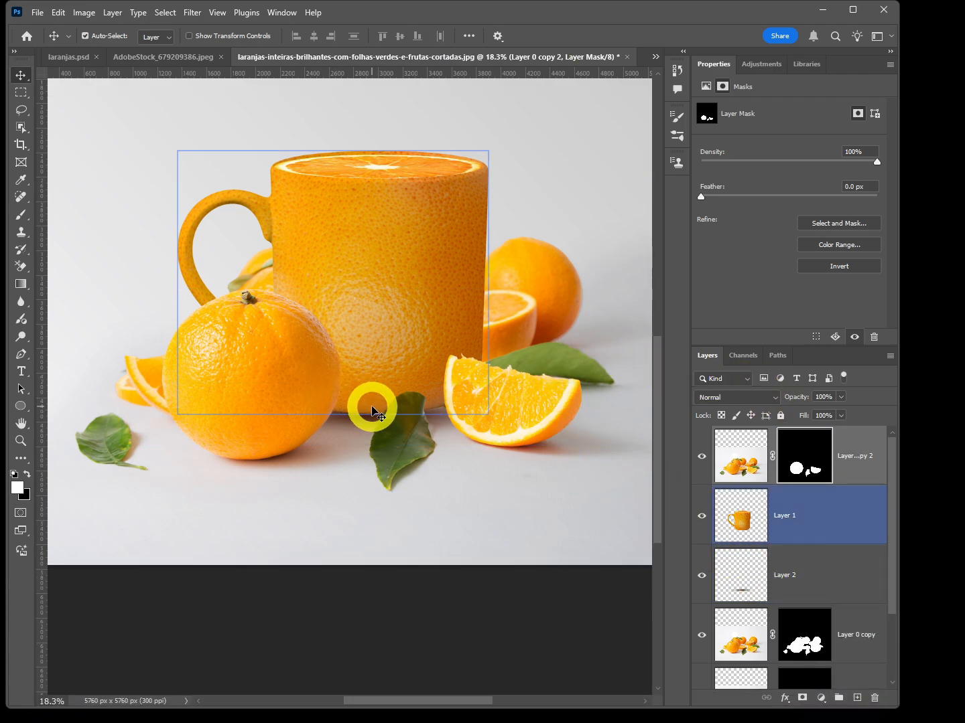
click(376, 323)
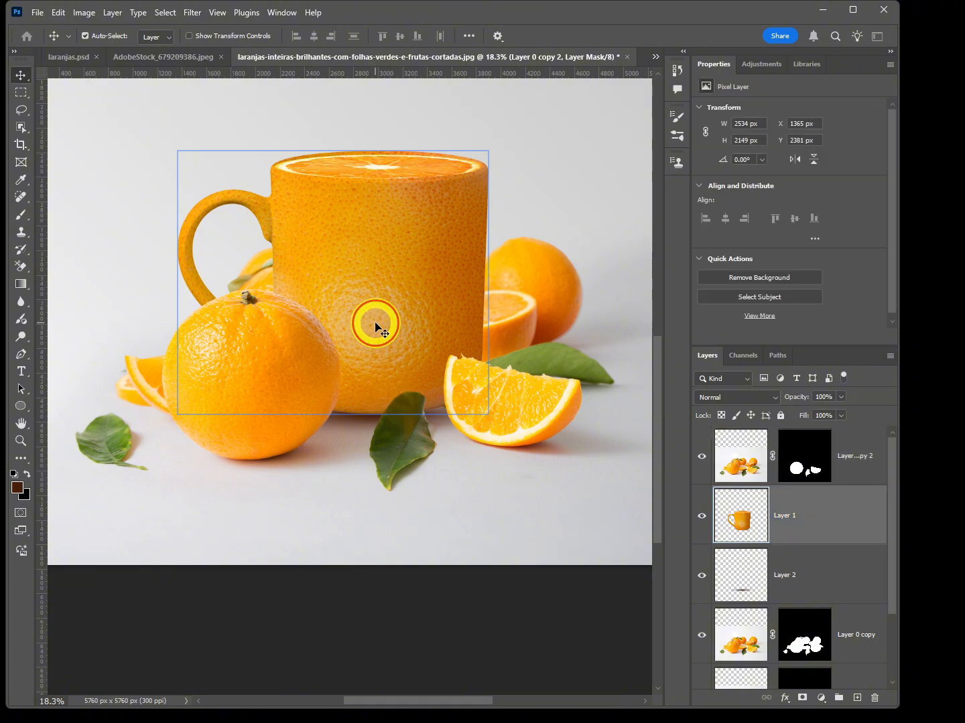
drag(375, 327, 375, 335)
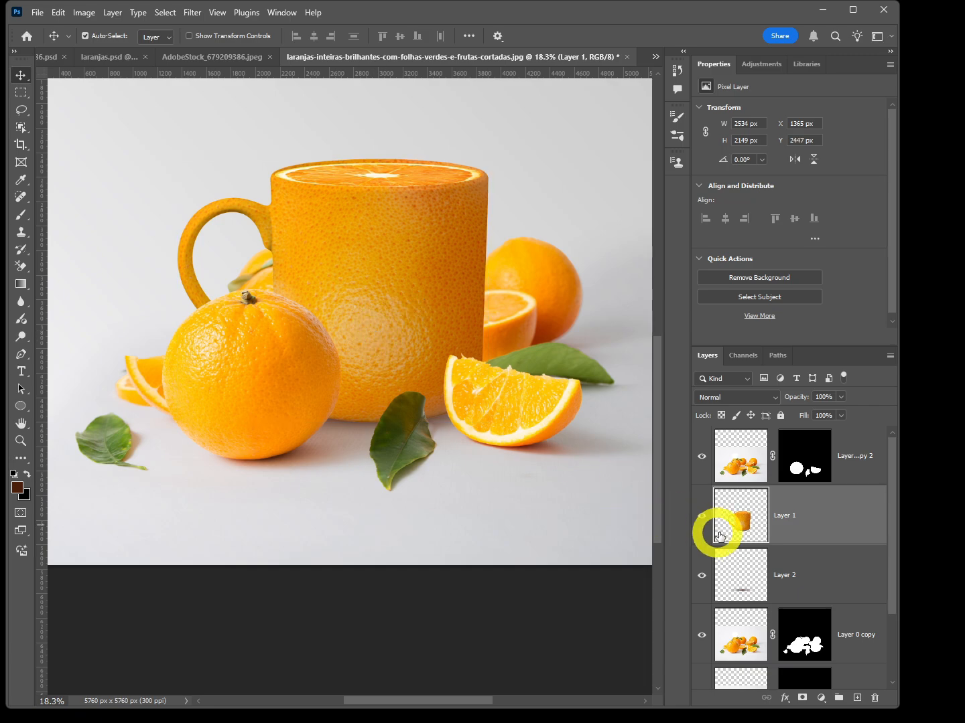
Step: Move the mug's shadow layer, Layer 2, to X 1048 px and Y 4295 px
click(743, 573)
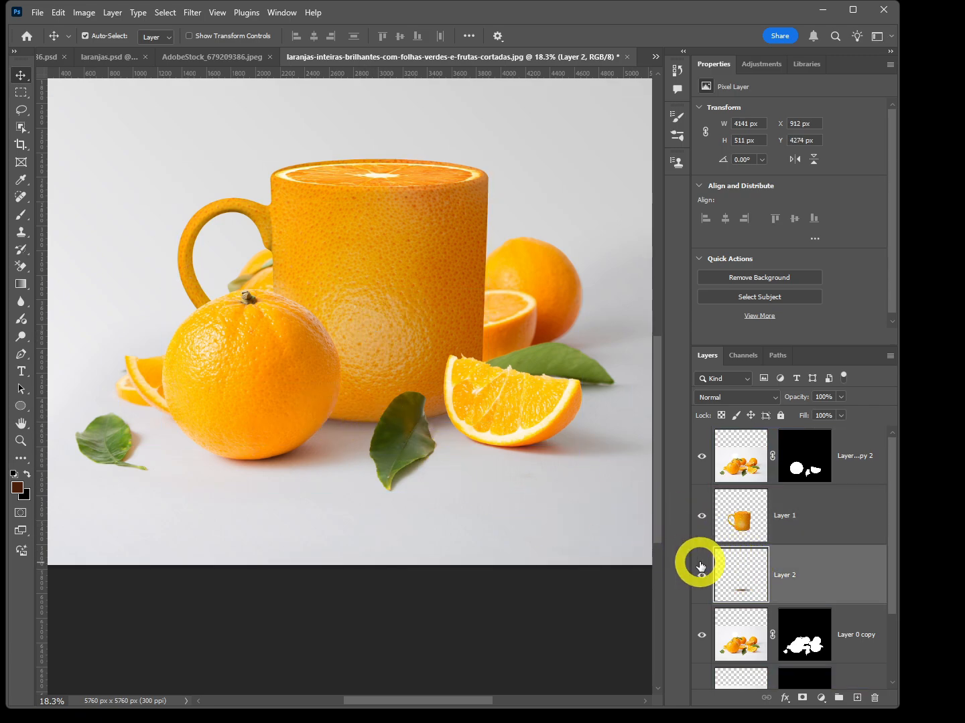
drag(360, 425, 377, 428)
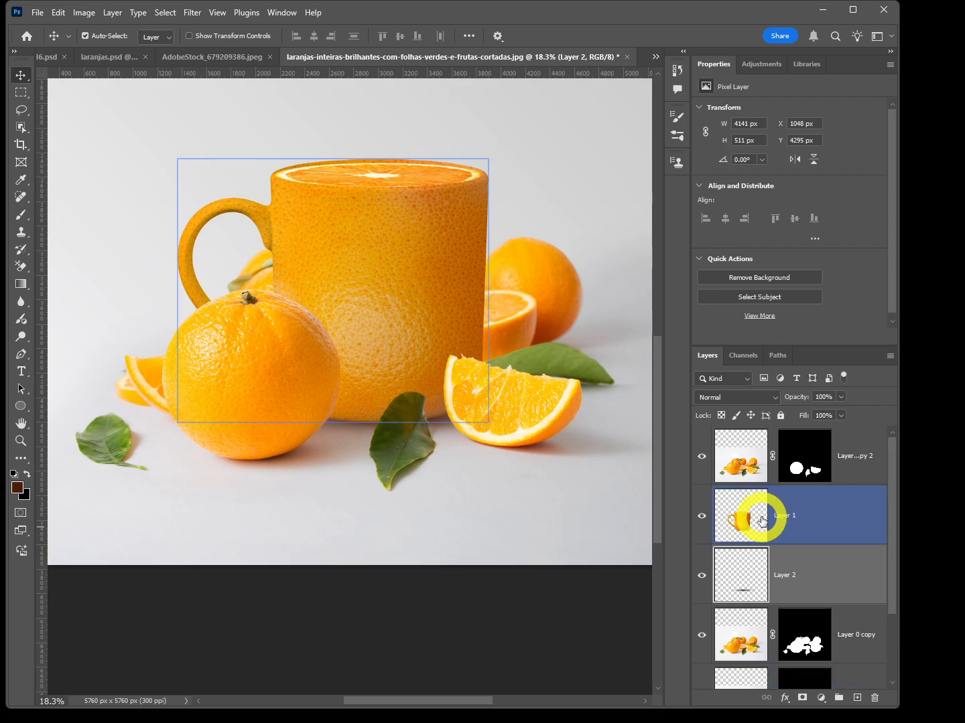
Step: Add a Curves adjustment layer above the mug layer and clip it to the mug
click(749, 516)
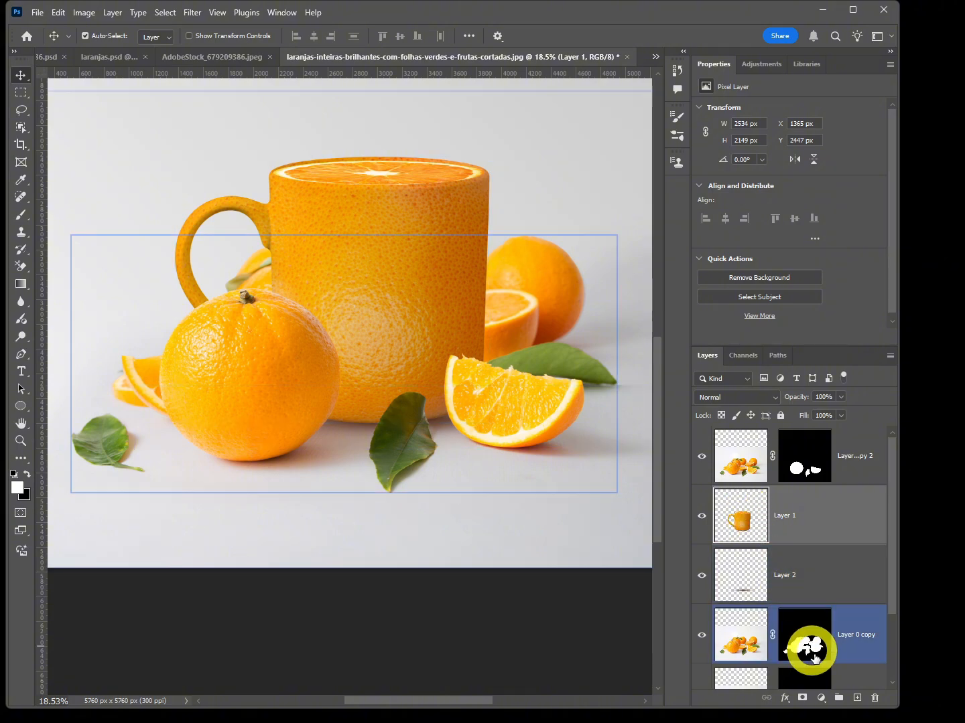
click(821, 698)
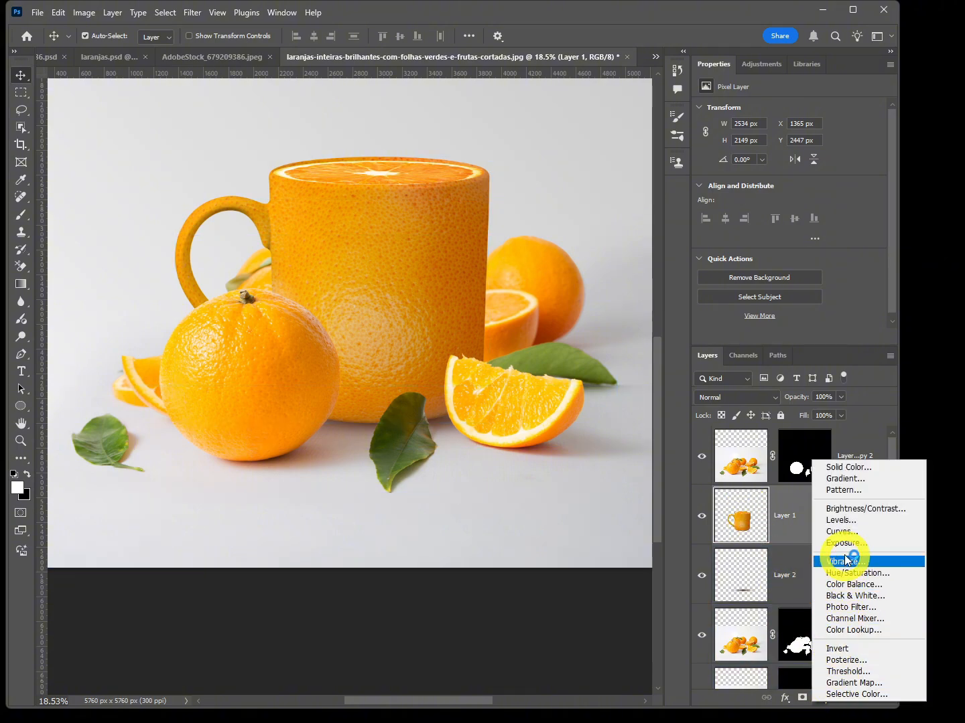
click(842, 532)
right_click(852, 538)
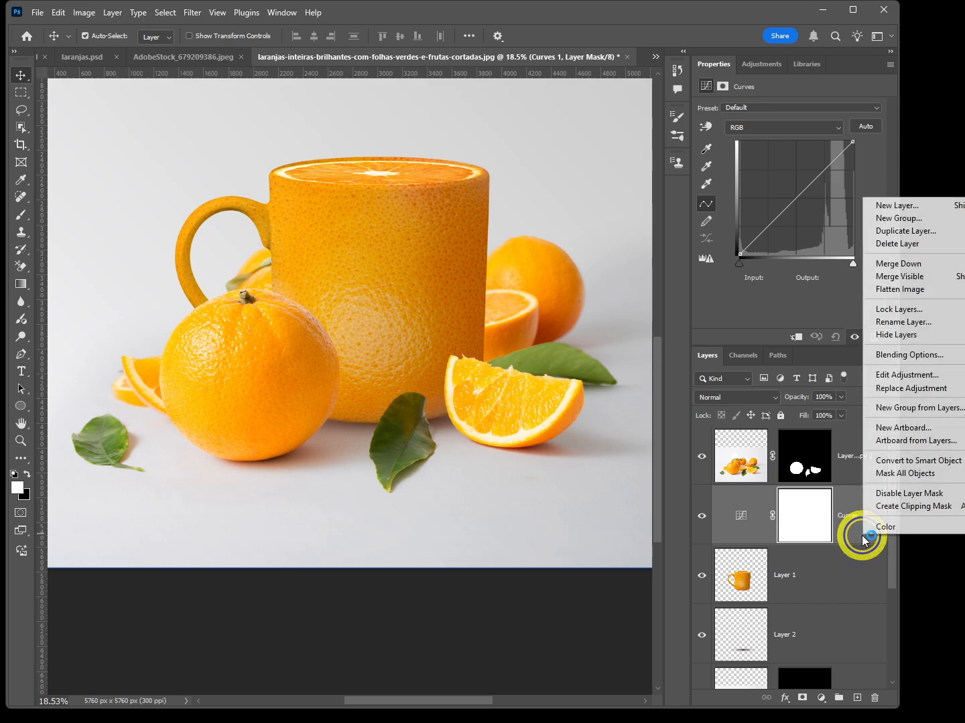
click(890, 509)
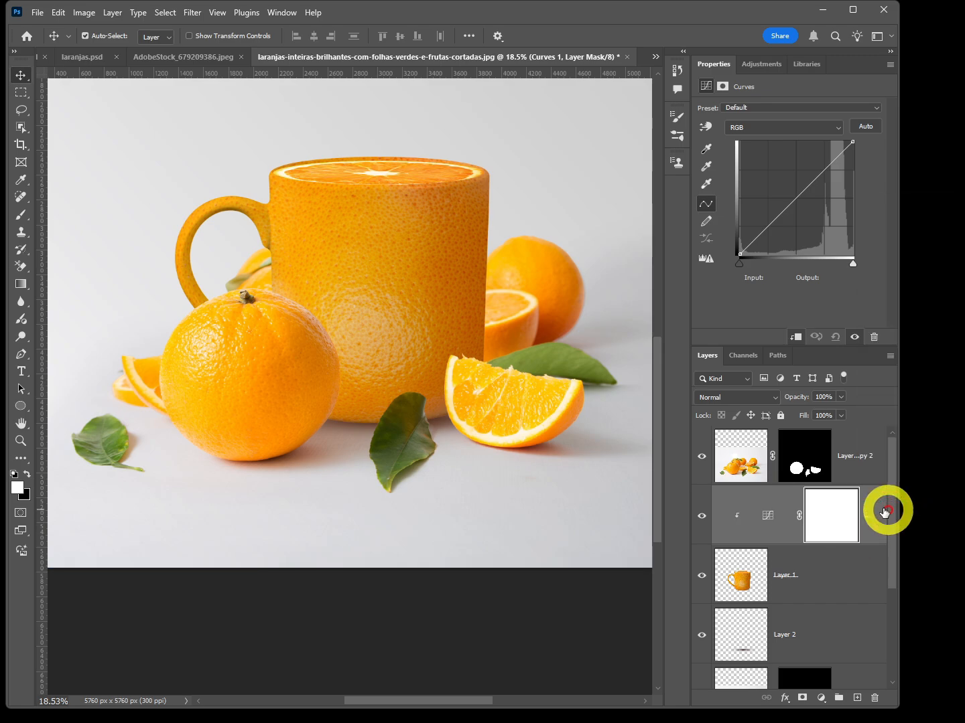
click(769, 520)
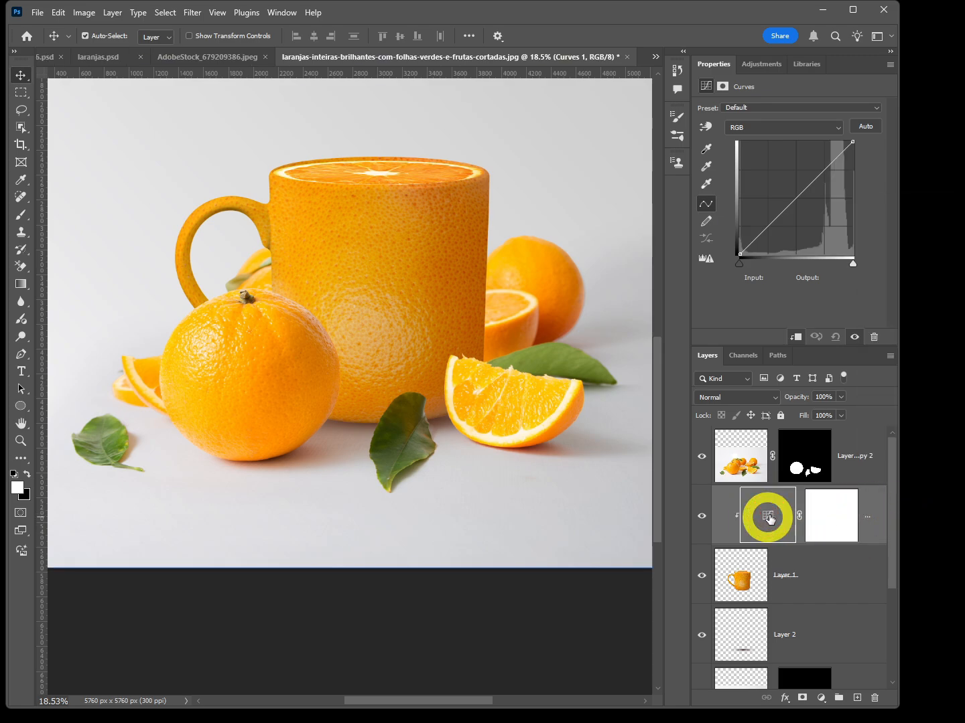
Step: Apply the Linear Contrast (RGB) preset to the mug's curve and set the black point's output to 5
click(775, 108)
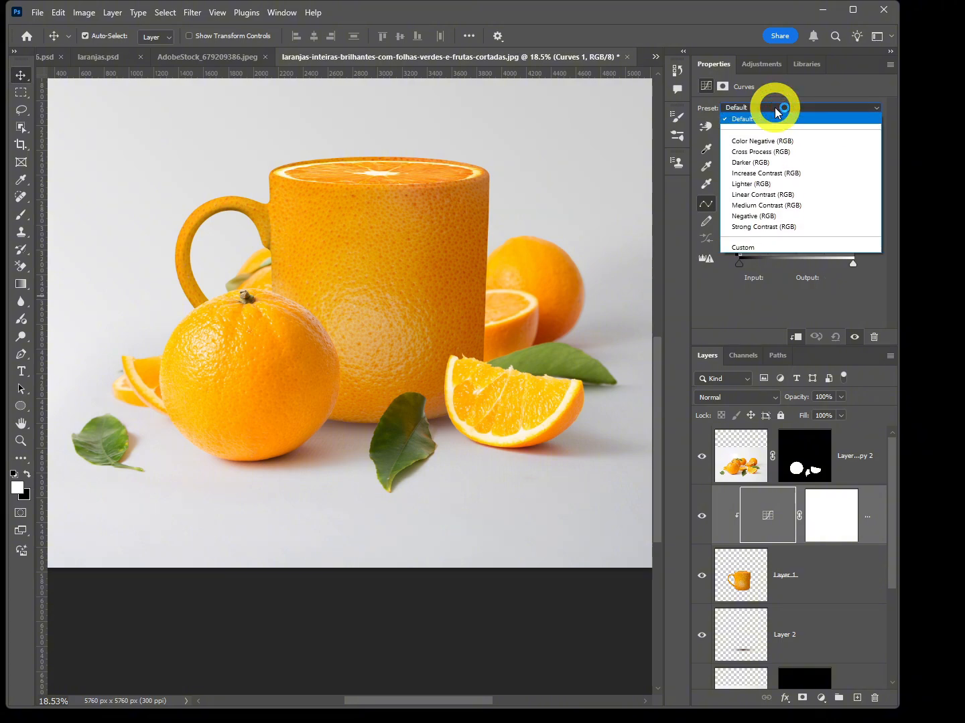
click(768, 195)
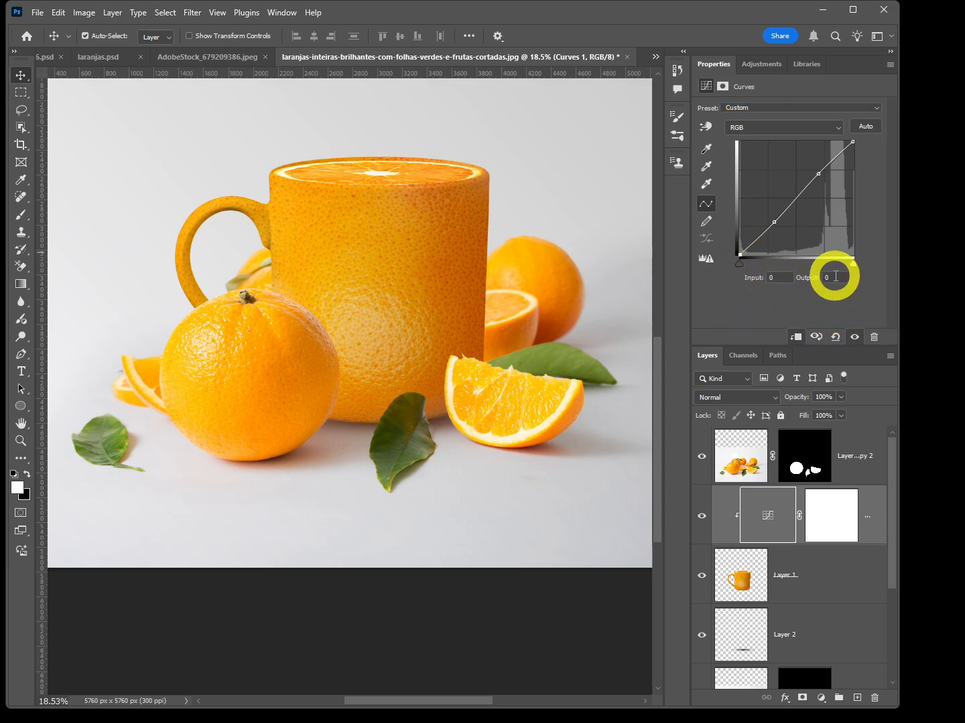
text(5)
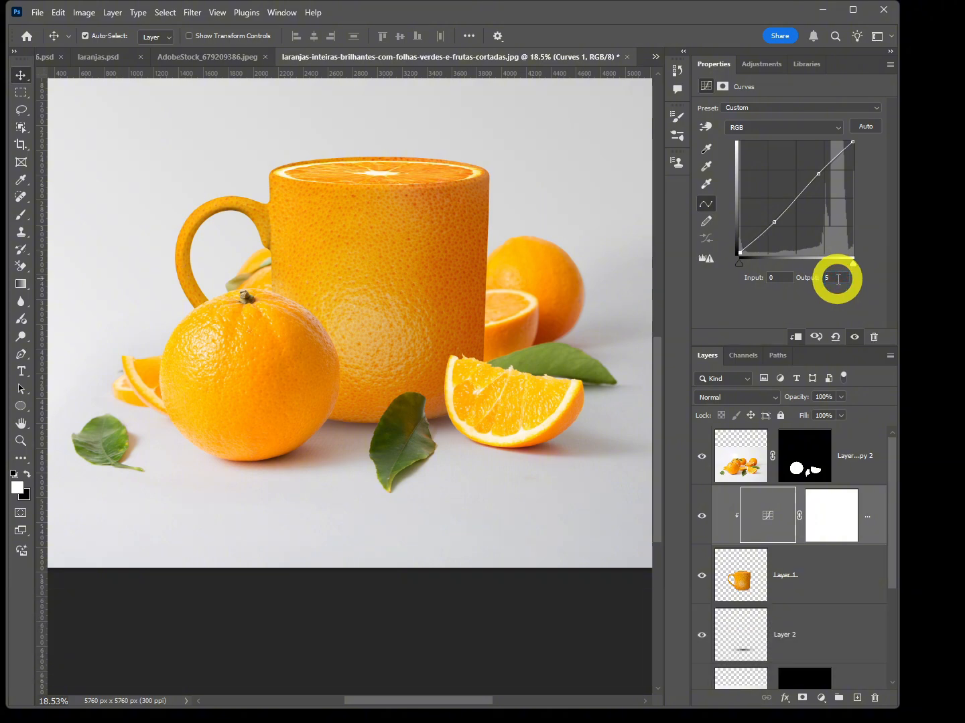
Step: Create a new blank layer above Layer 0 copy 2, at the top of the layer stack
click(840, 456)
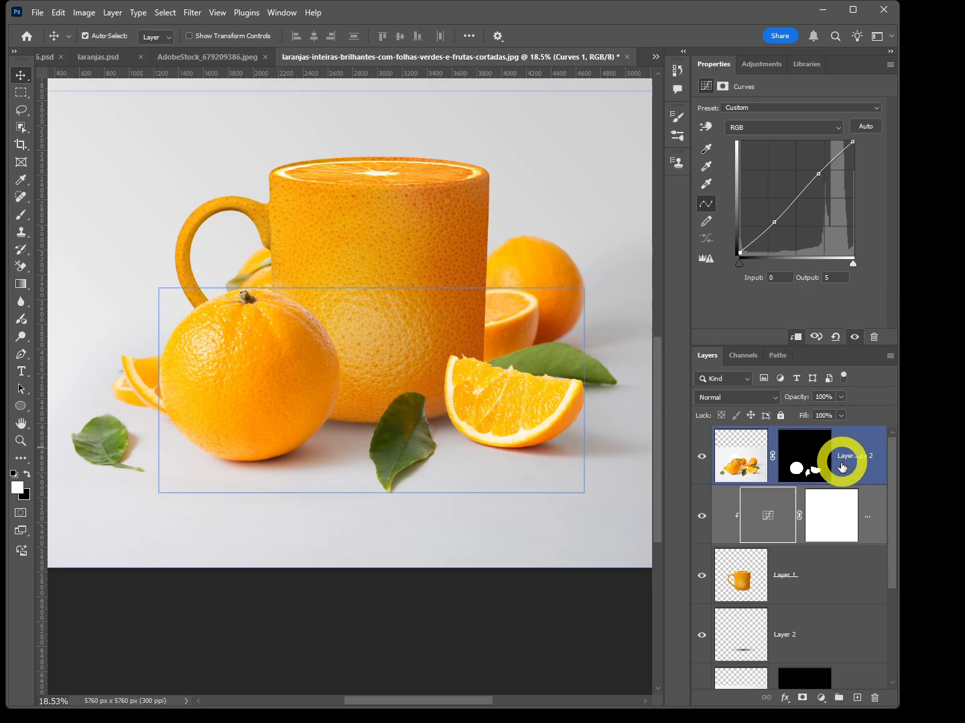
click(801, 583)
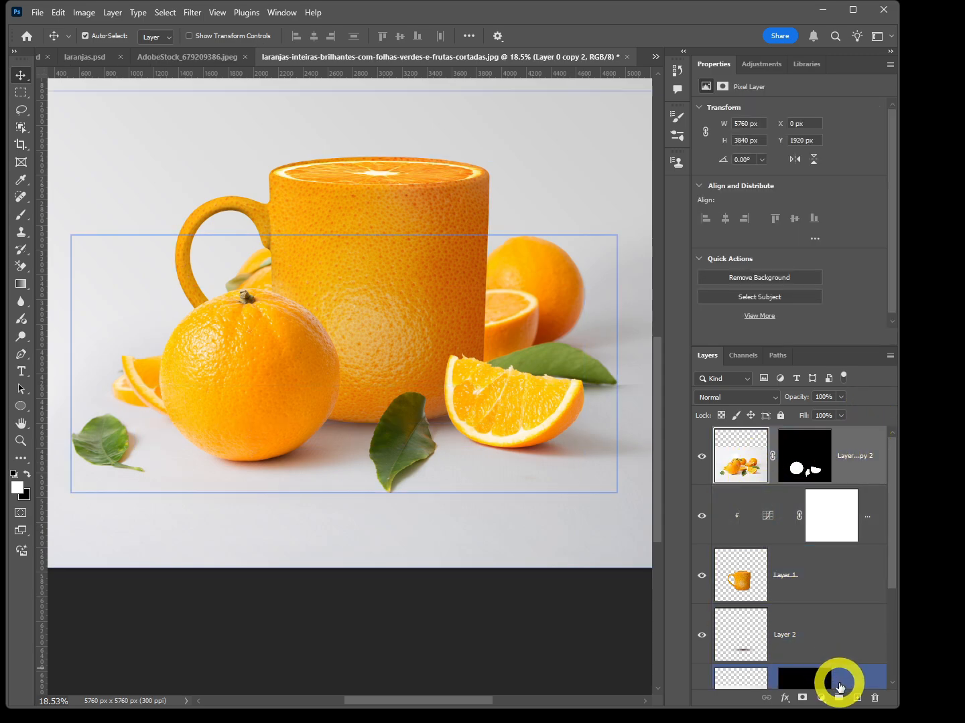
key(ctrl+0)
click(856, 699)
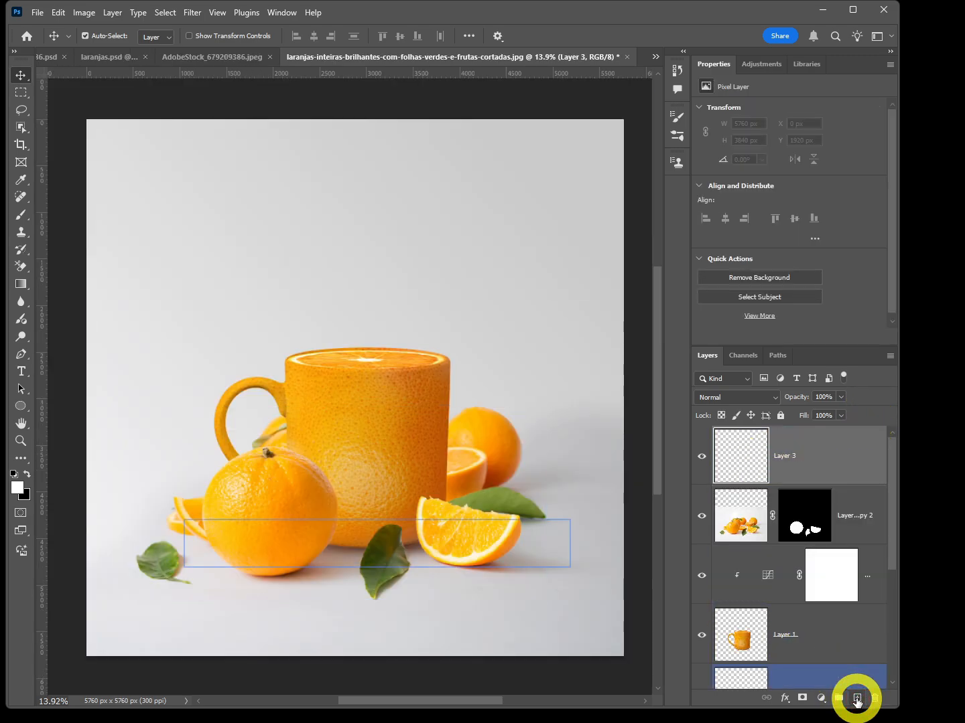
Step: Choose the Smoke 5 brush for the Brush tool and enlarge it to 5000 px
click(21, 214)
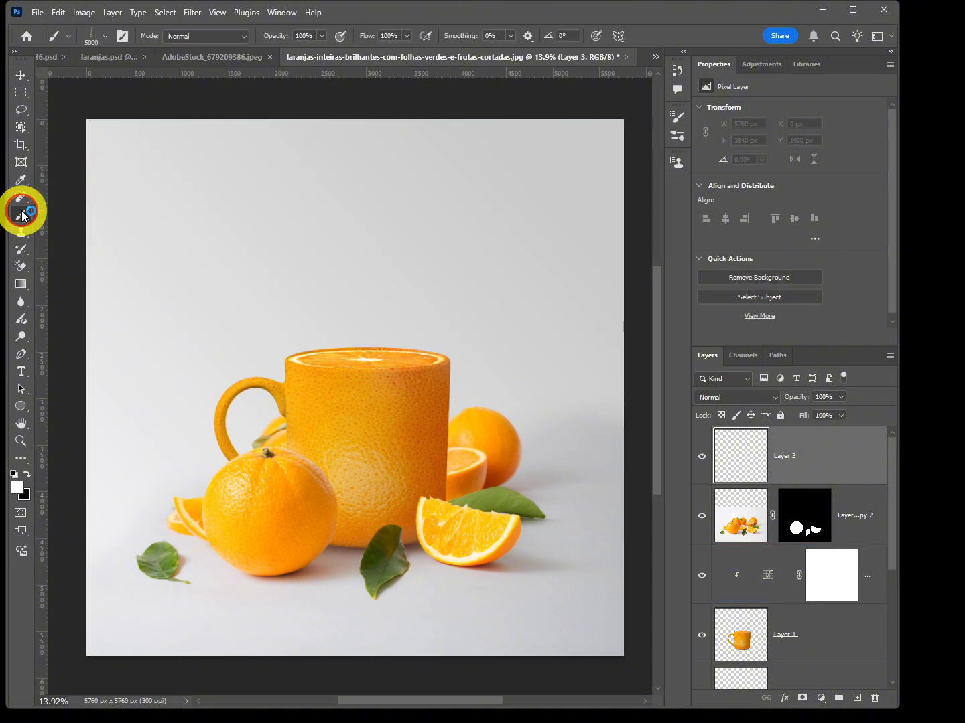
click(676, 134)
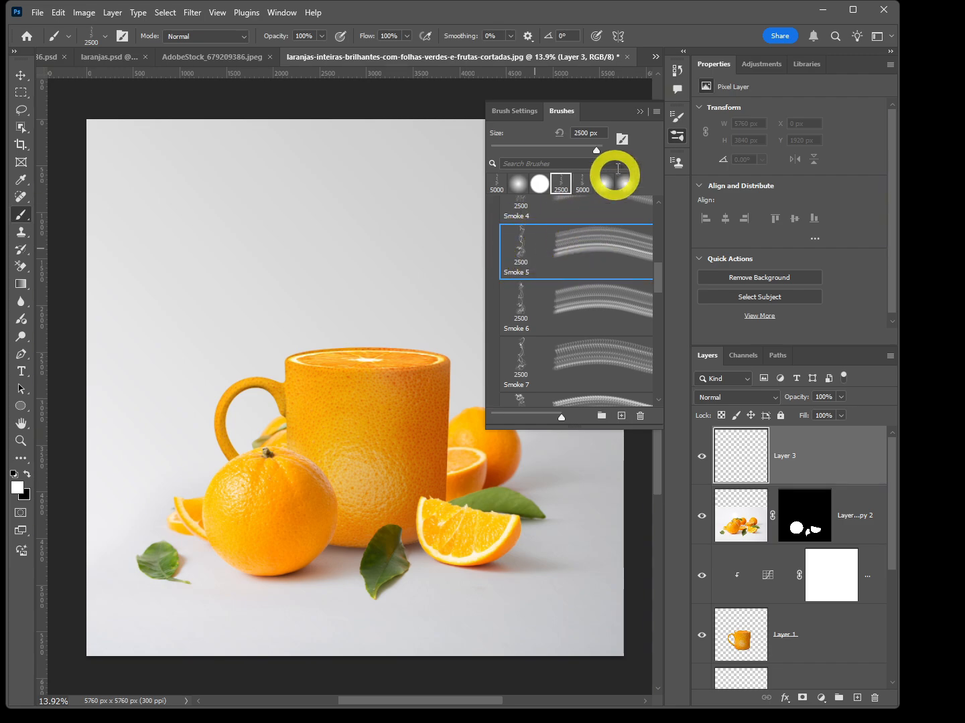
click(640, 111)
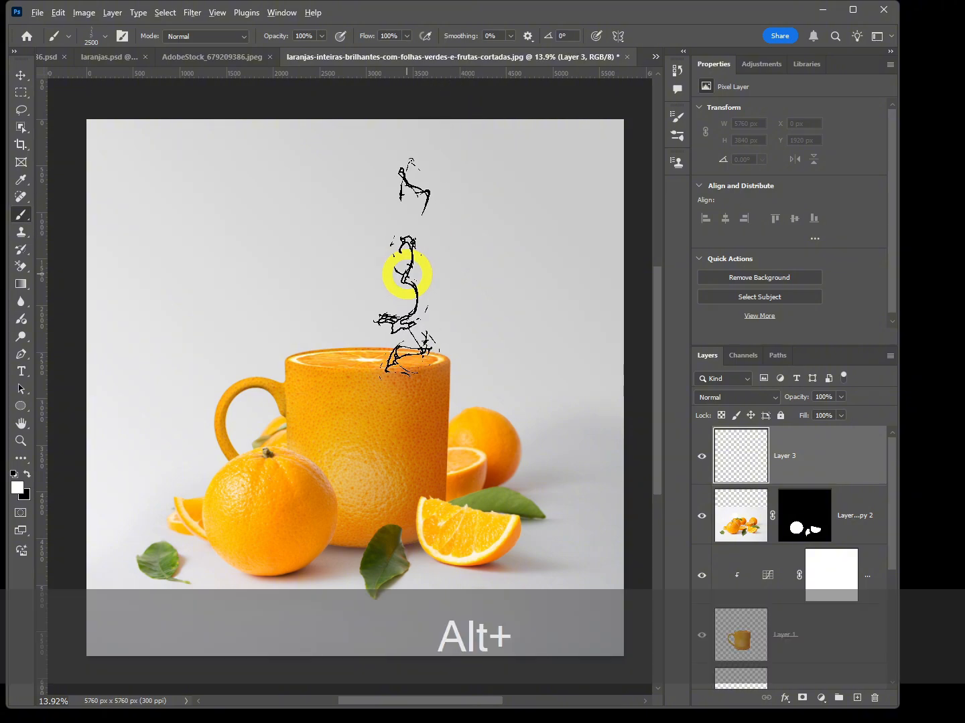
drag(407, 275, 569, 276)
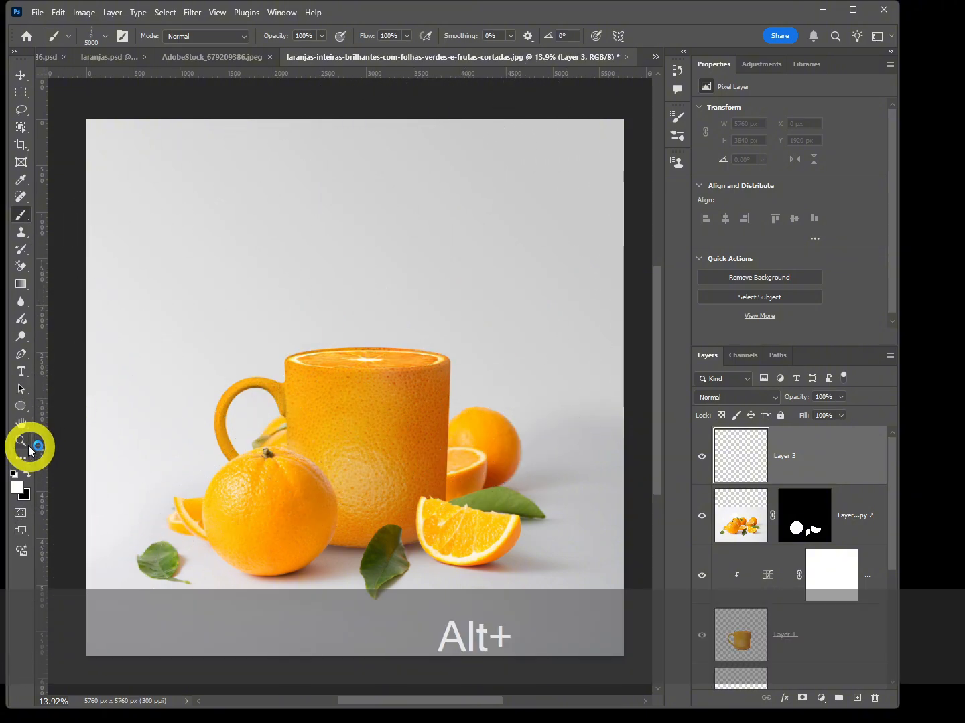
Step: Set the foreground colour to white and stamp one smoke plume over the mug on the blank layer
click(18, 488)
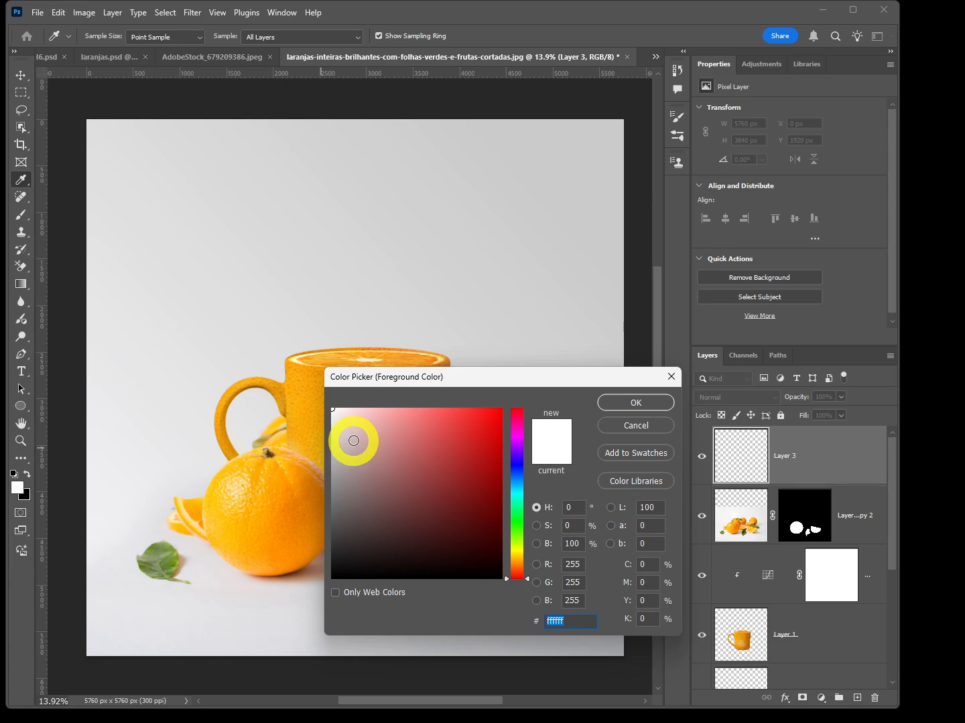
drag(353, 441, 319, 382)
click(635, 405)
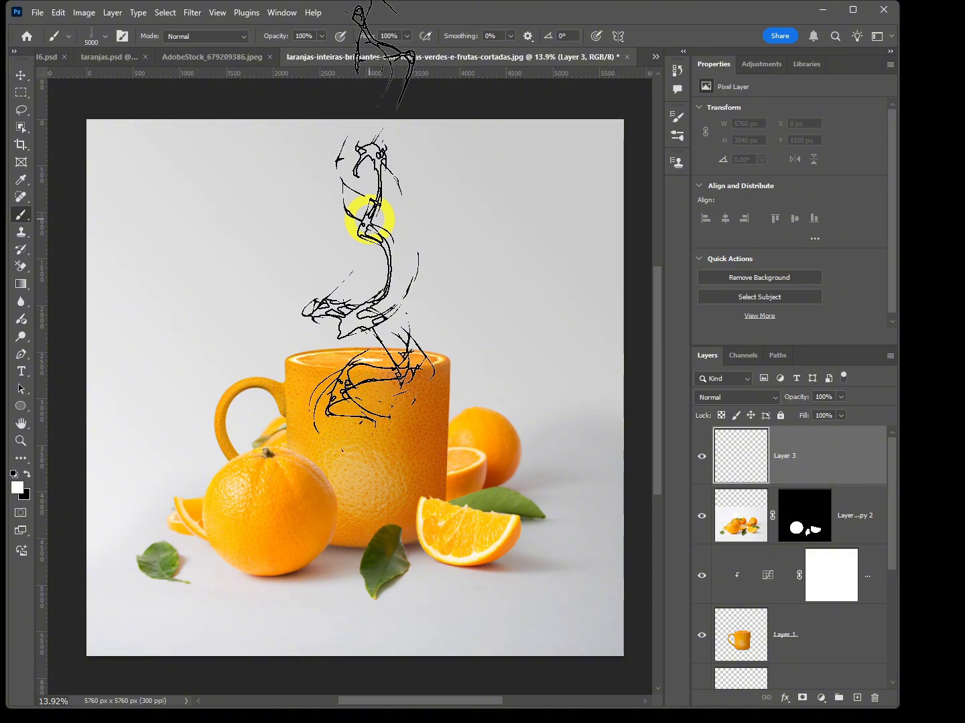
click(369, 219)
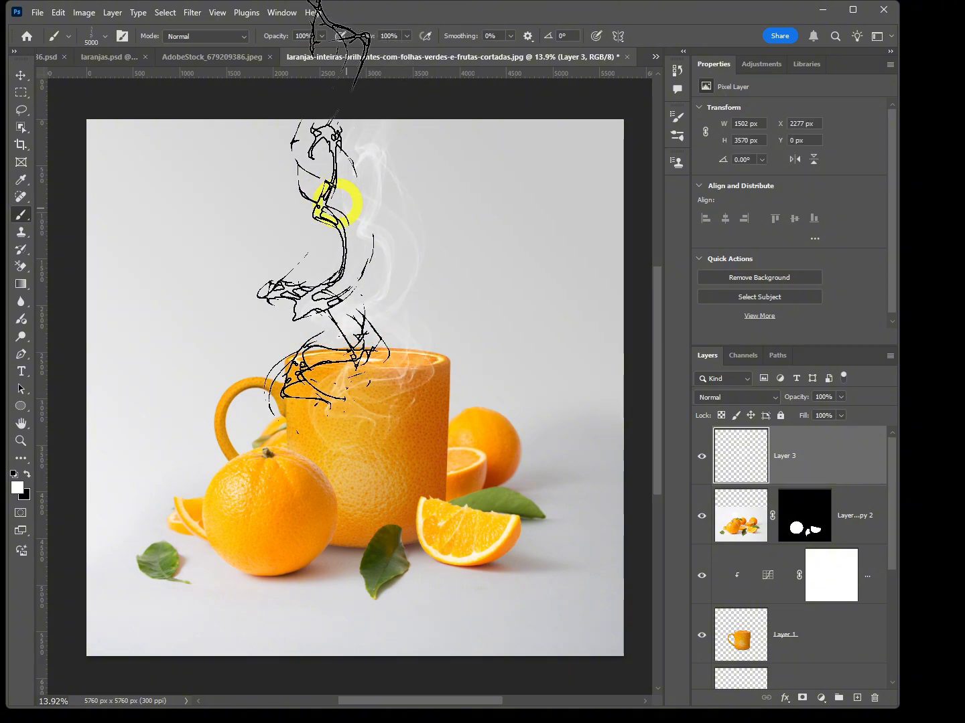
Step: Transform the smoke to 125.70% width and 85.83% height so it rises from the mug's rim past the canvas top, and apply it
click(21, 78)
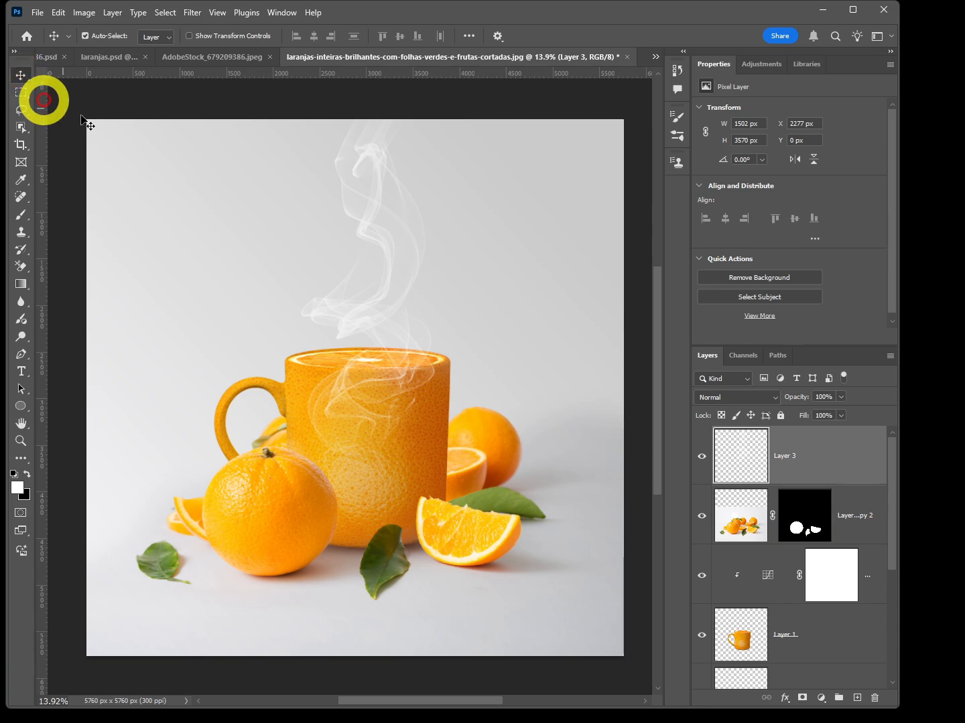
key(ctrl+t)
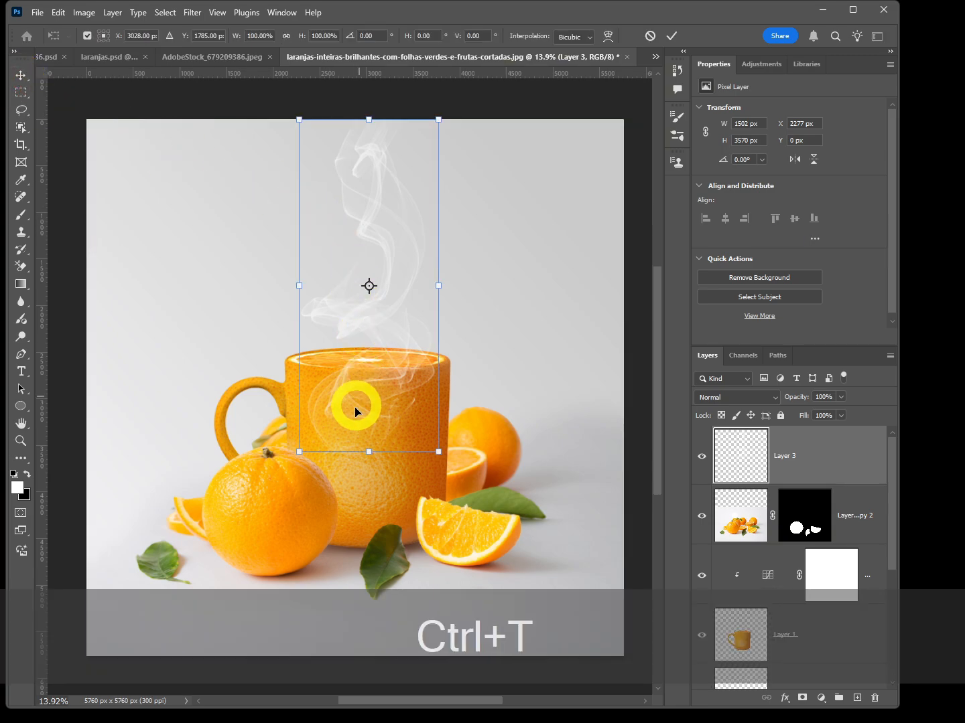
drag(367, 452, 369, 365)
drag(301, 246, 274, 243)
drag(438, 242, 449, 243)
mouse_move(362, 120)
mouse_down()
mouse_move(368, 75)
mouse_move(365, 97)
mouse_up()
key(Return)
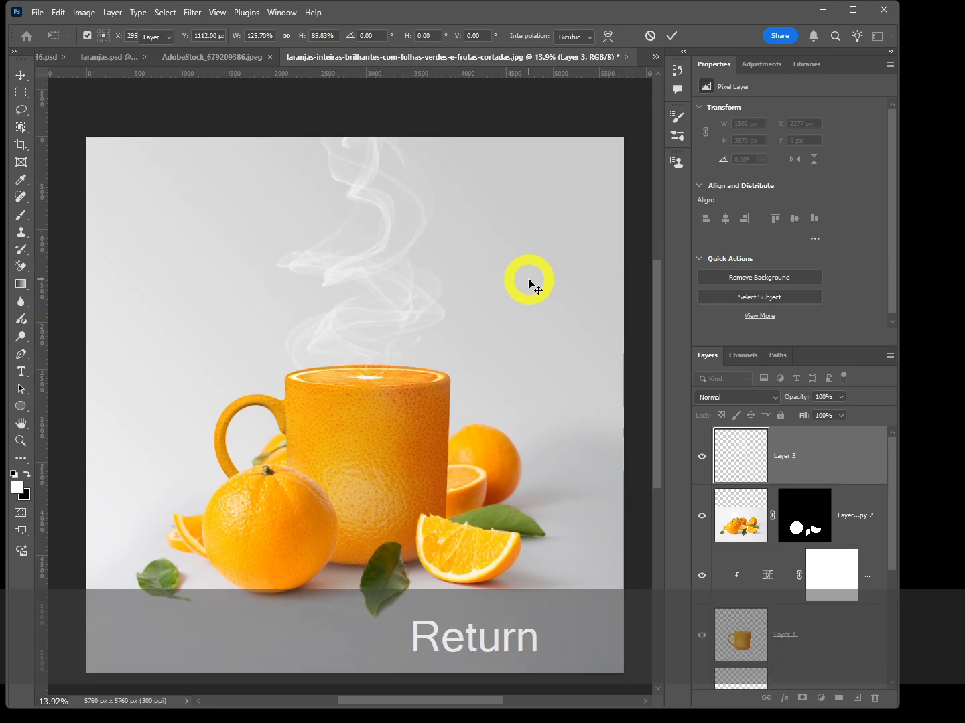
key(ctrl+0)
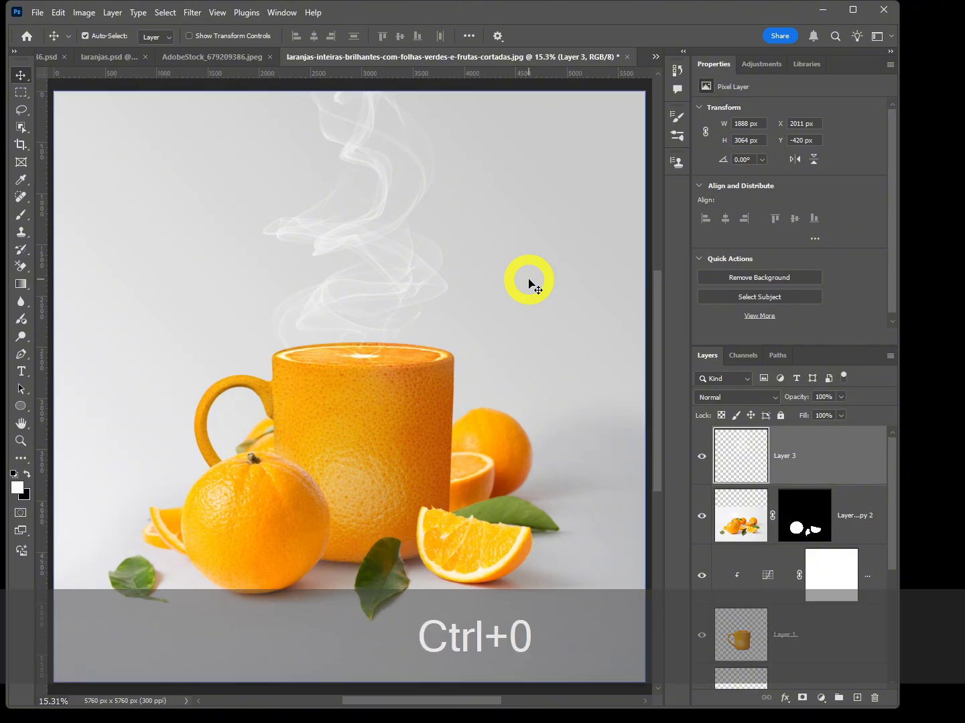